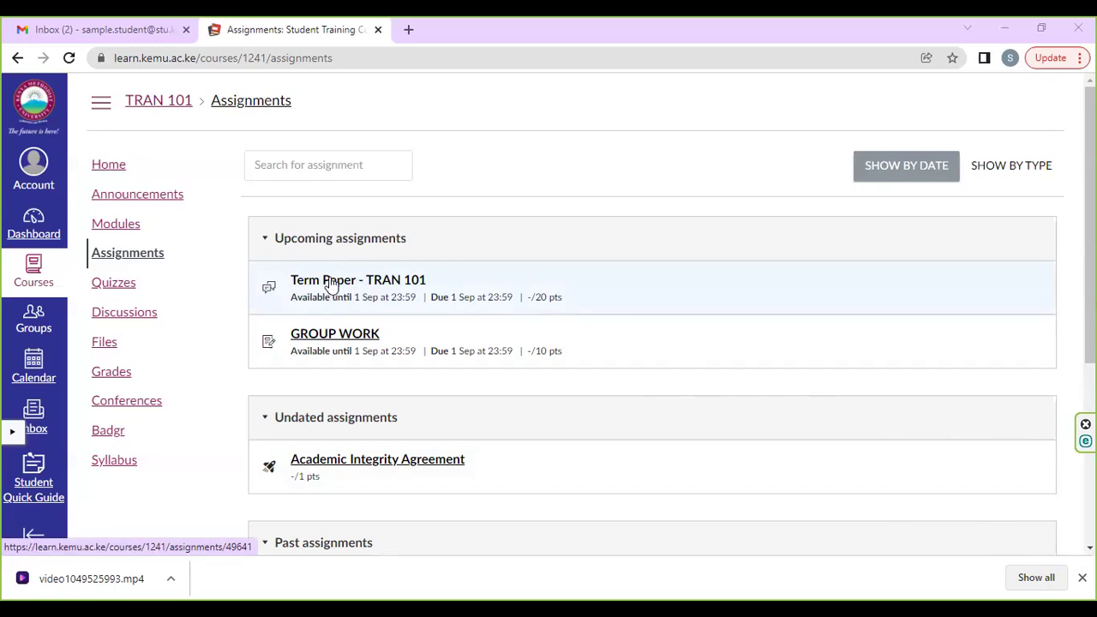
Open the Term Paper - TRAN 101 assignment and read through its graded discussion instructions
click(331, 285)
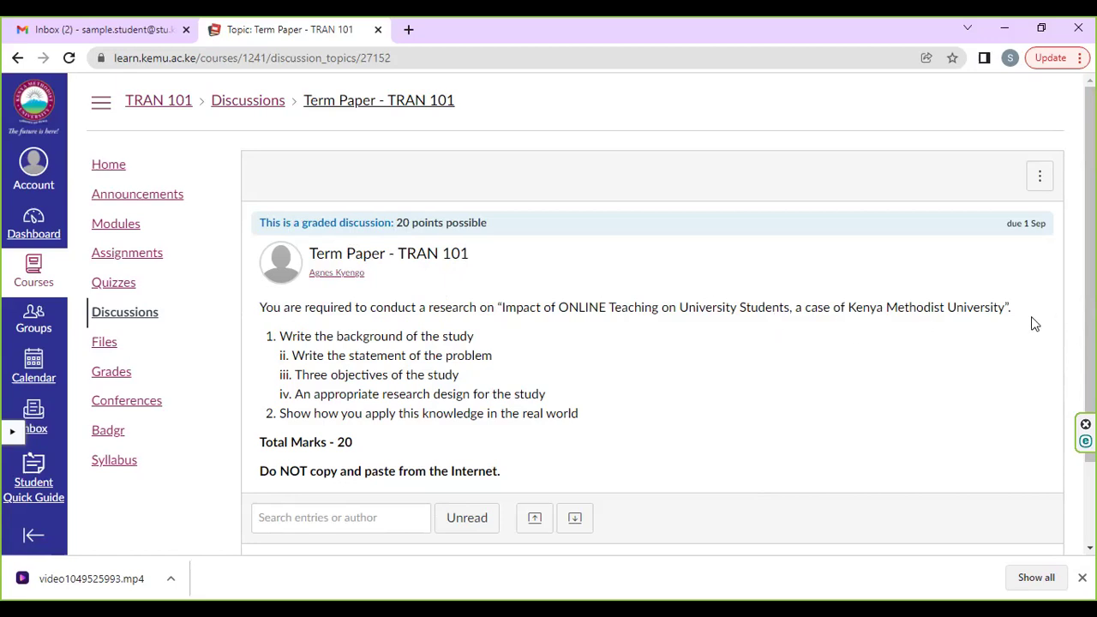
scroll(852, 374, down, 1)
scroll(852, 374, down, 1)
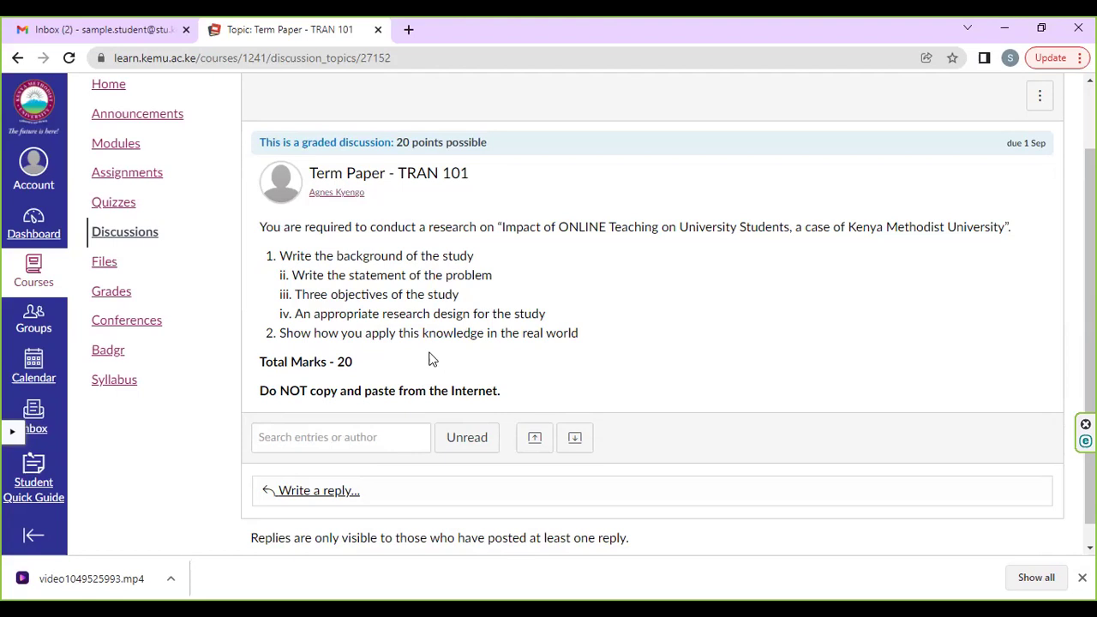
scroll(431, 359, down, 1)
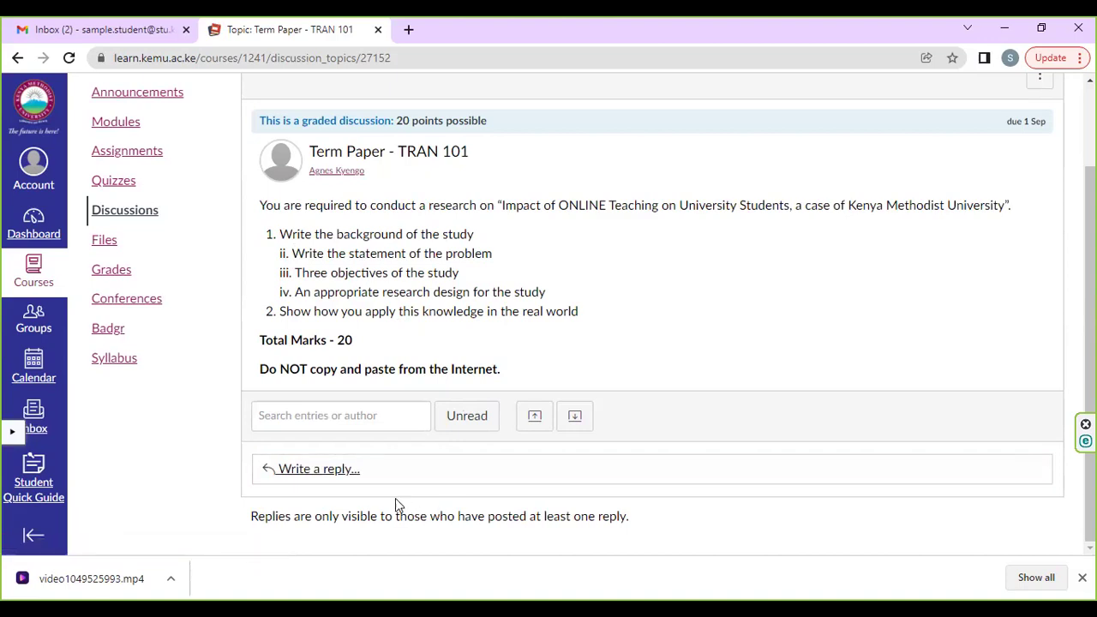
Start a new reply to the term paper discussion and place the cursor in the reply editor
click(296, 468)
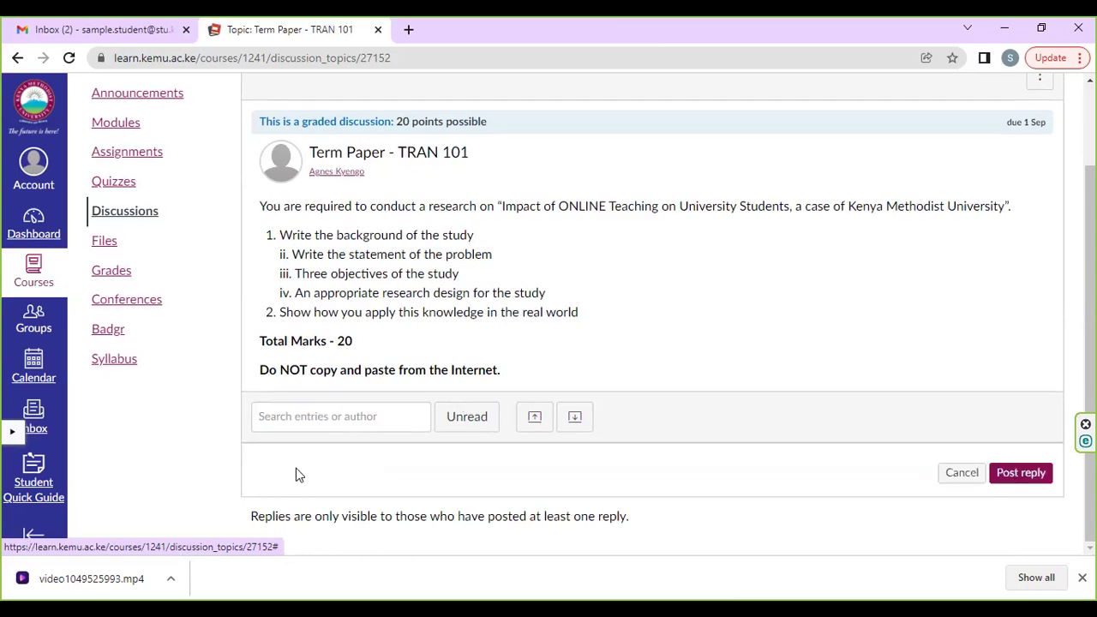
scroll(481, 386, down, 4)
click(378, 232)
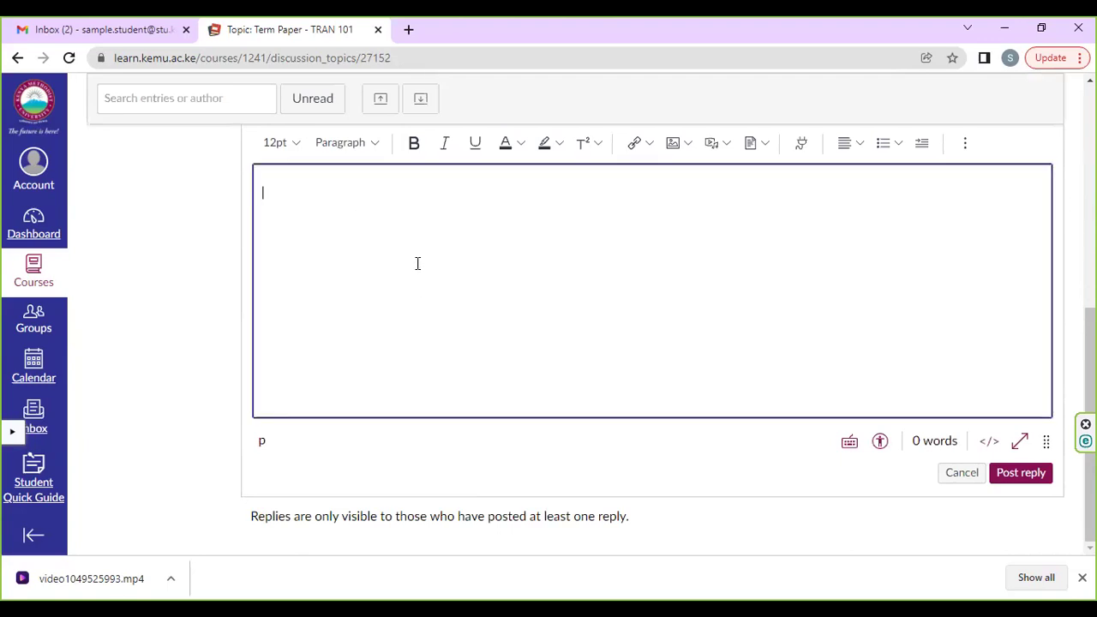
Write the heading "Answers" at the start of the reply
scroll(553, 355, up, 5)
scroll(540, 323, down, 4)
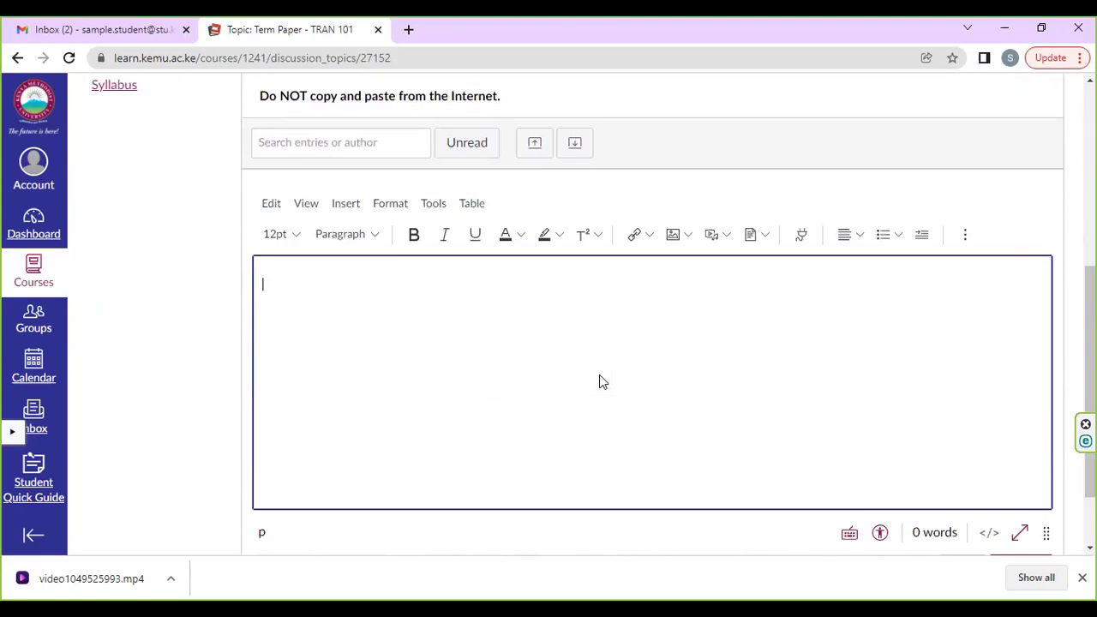
scroll(681, 371, down, 1)
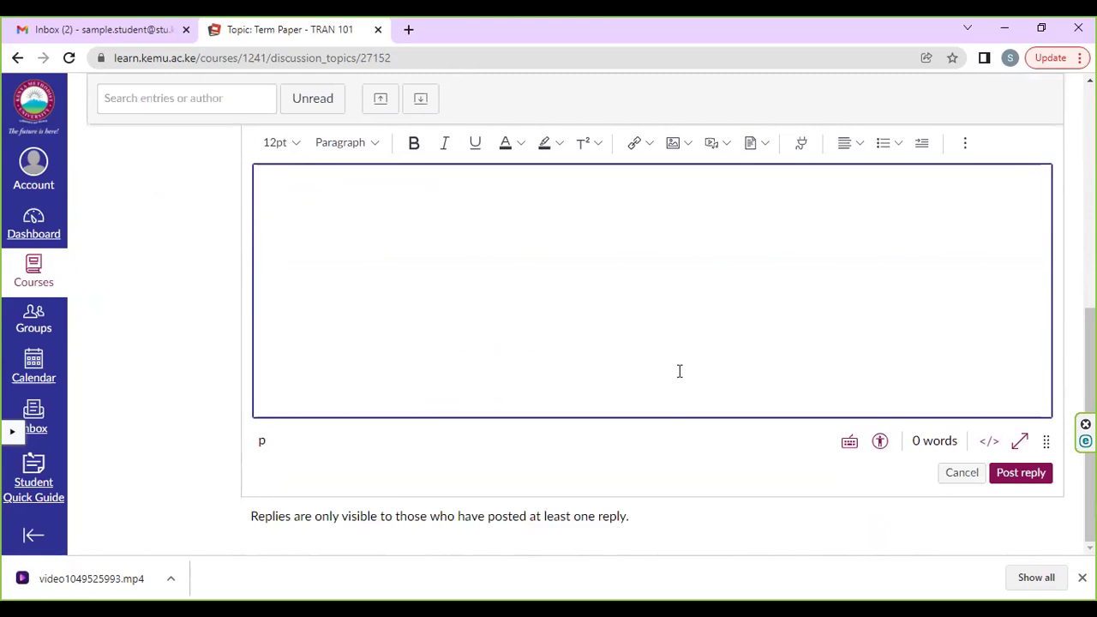
scroll(680, 371, up, 4)
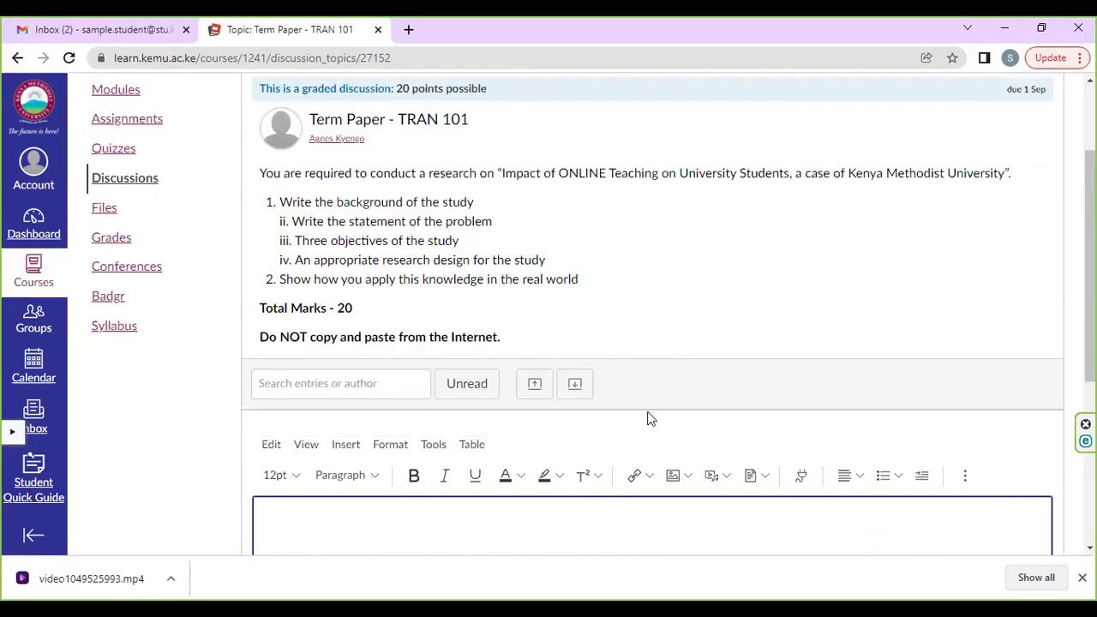
scroll(652, 420, down, 3)
scroll(636, 439, up, 4)
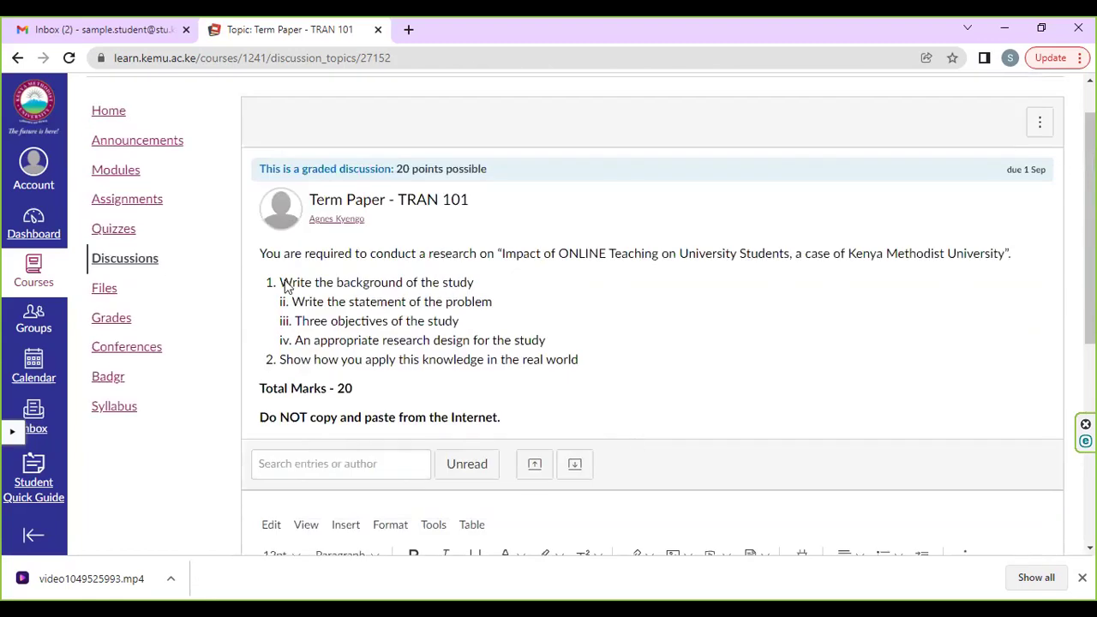
scroll(557, 412, down, 3)
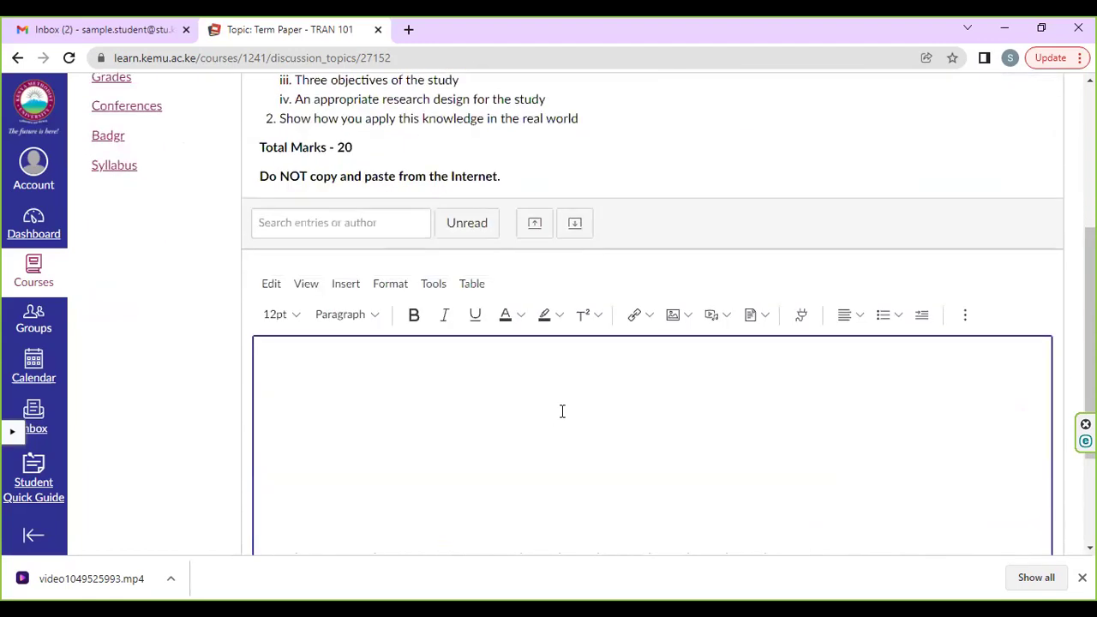
text(Anwers)
key(BackSpace)
key(BackSpace)
key(BackSpace)
key(BackSpace)
text(swer)
drag(322, 366, 263, 366)
scroll(324, 374, down, 1)
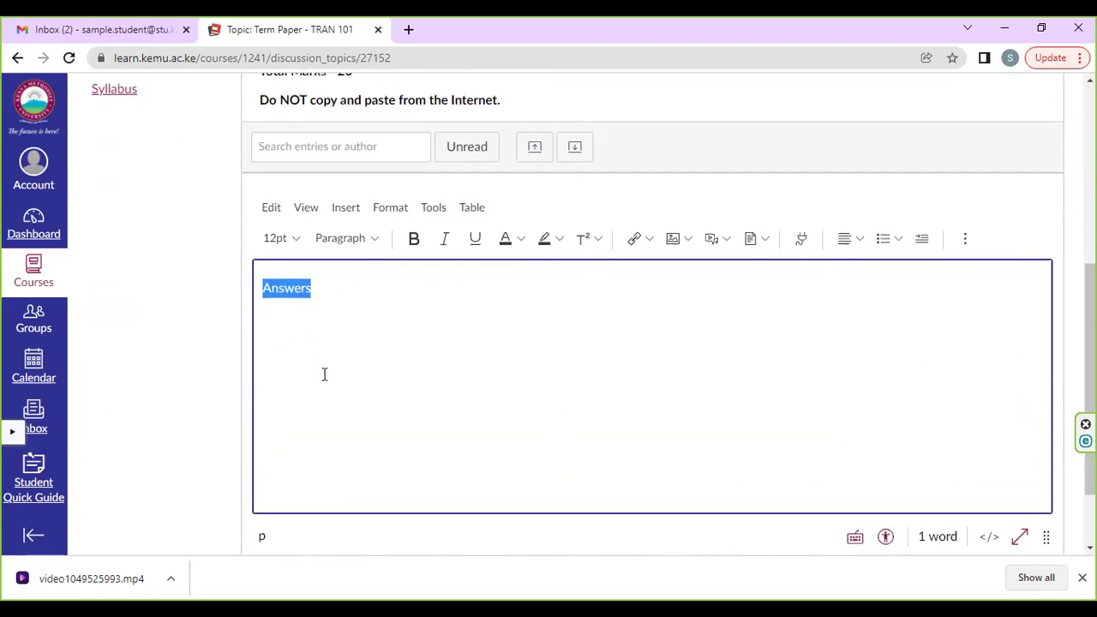
scroll(403, 414, down, 1)
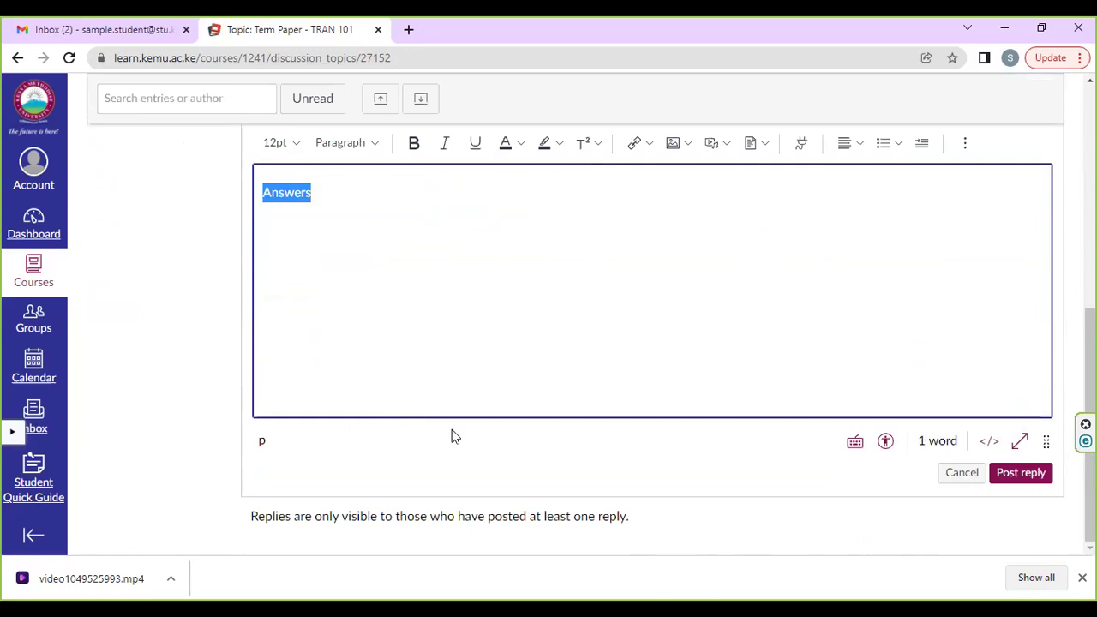
scroll(453, 429, up, 5)
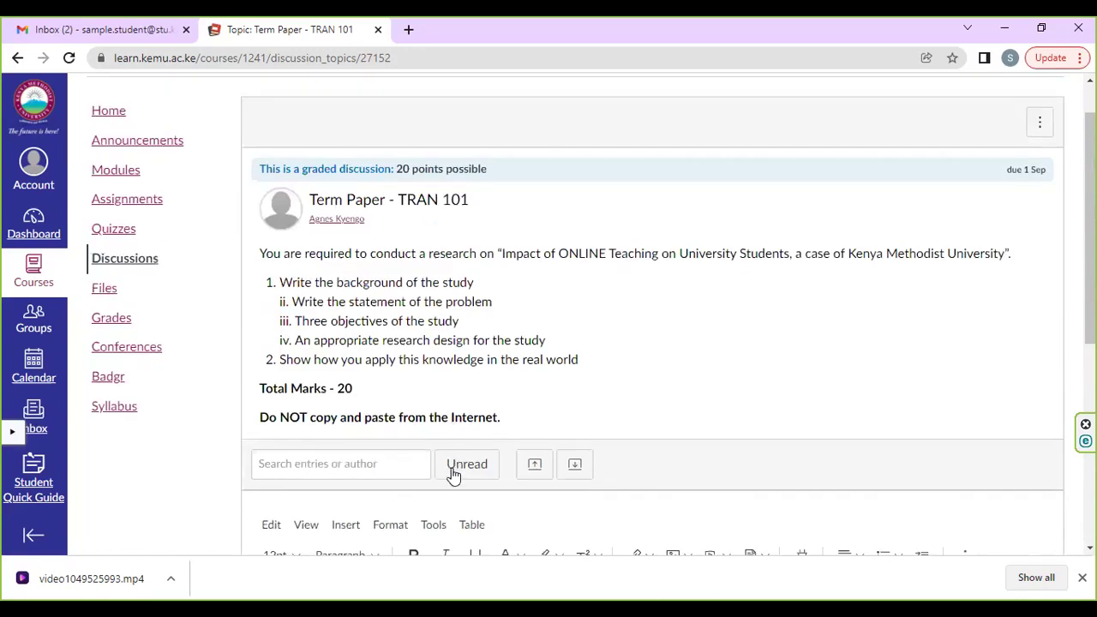
scroll(455, 464, down, 4)
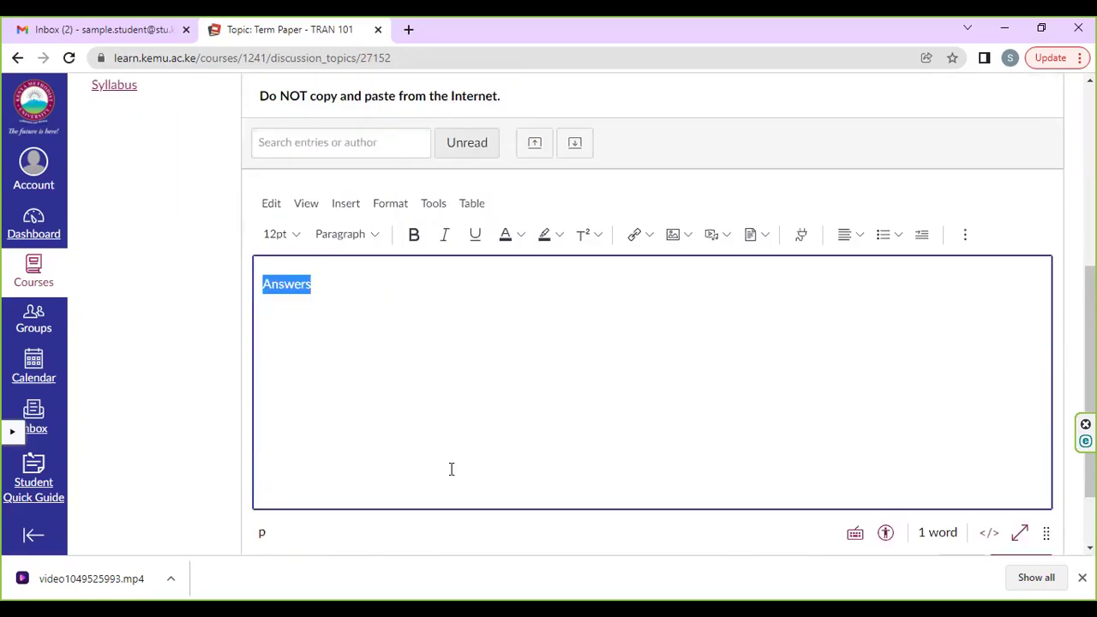
click(323, 289)
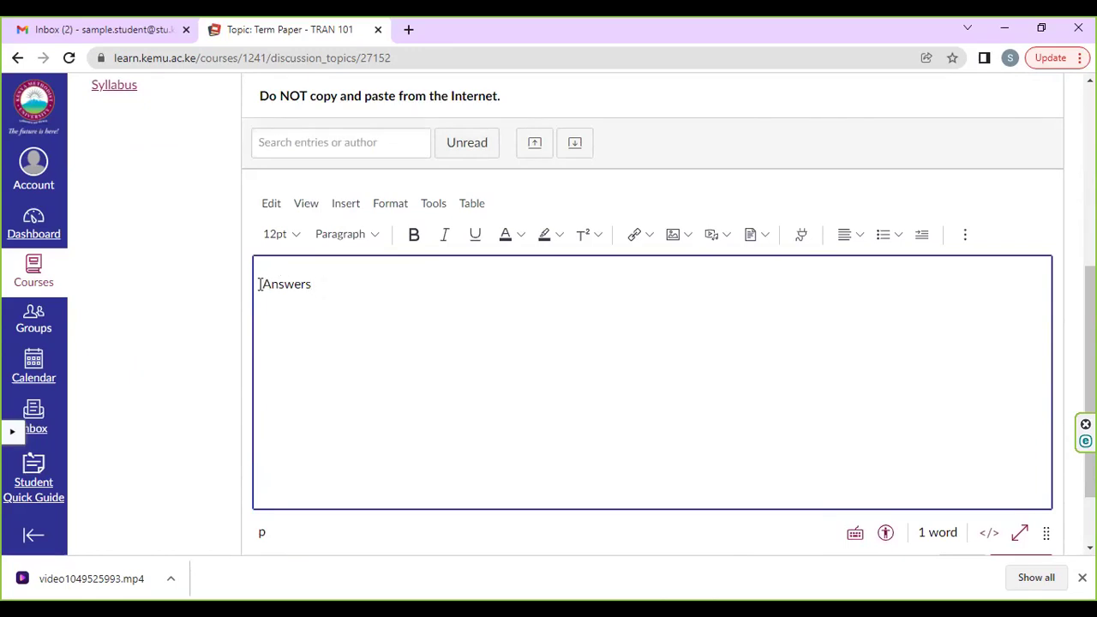
drag(264, 285, 328, 291)
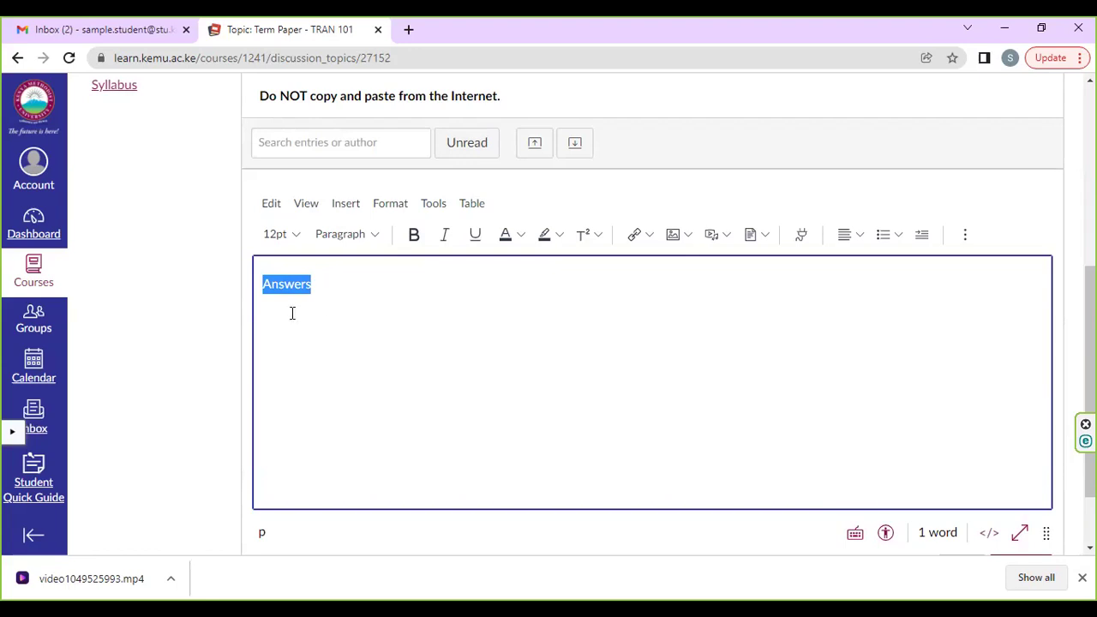
click(319, 296)
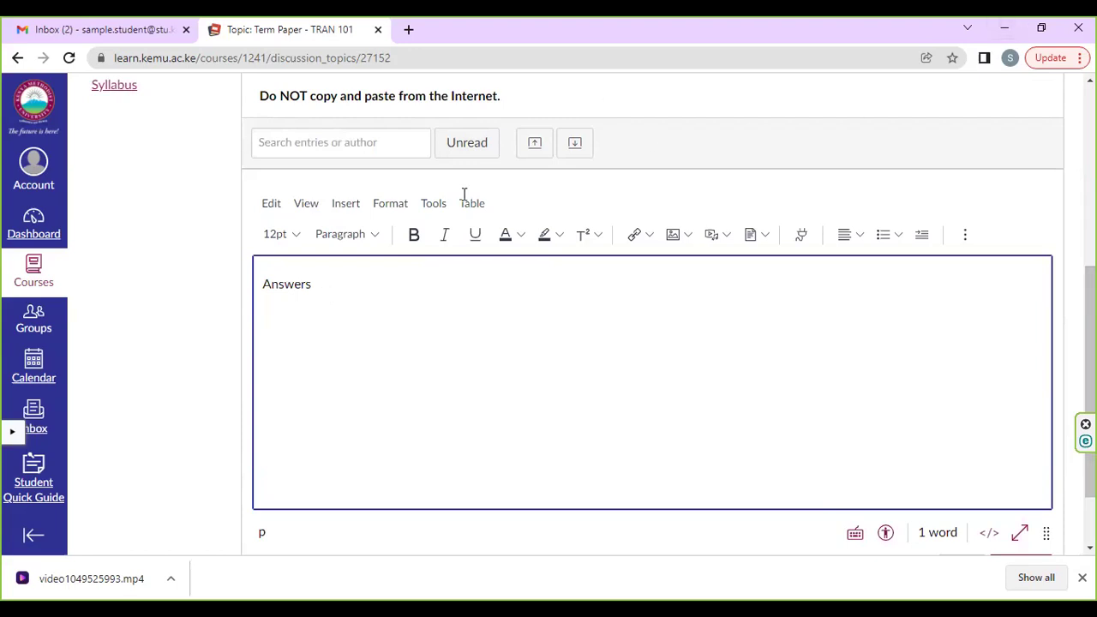
Add the line "1. i) Background of the study" below the Answers heading, followed by a new empty line
scroll(447, 278, up, 3)
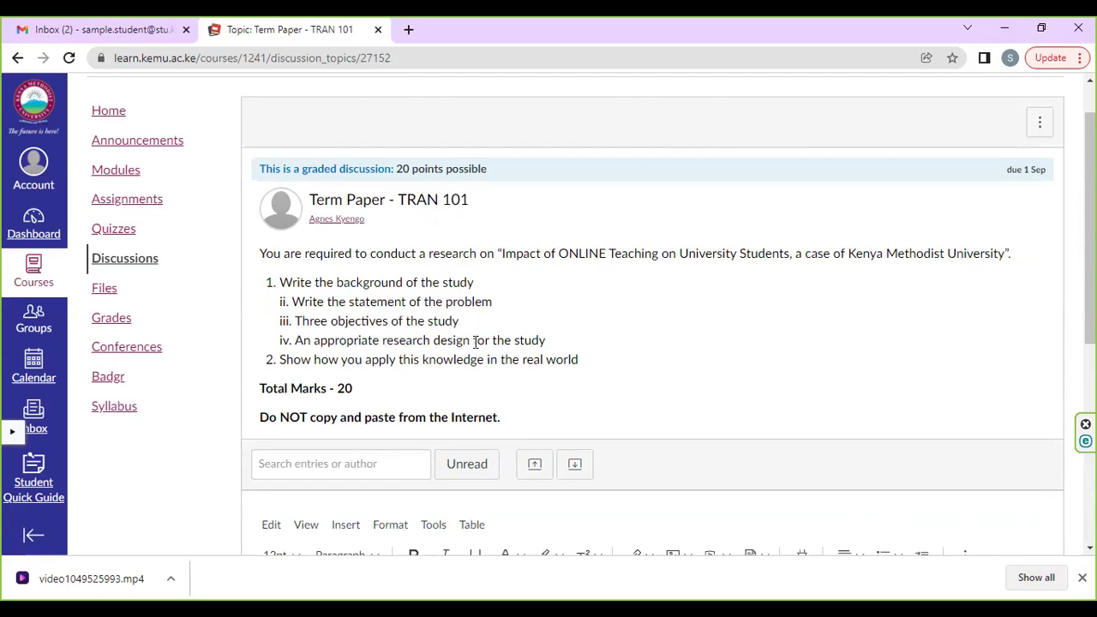
scroll(476, 343, down, 1)
scroll(478, 355, down, 3)
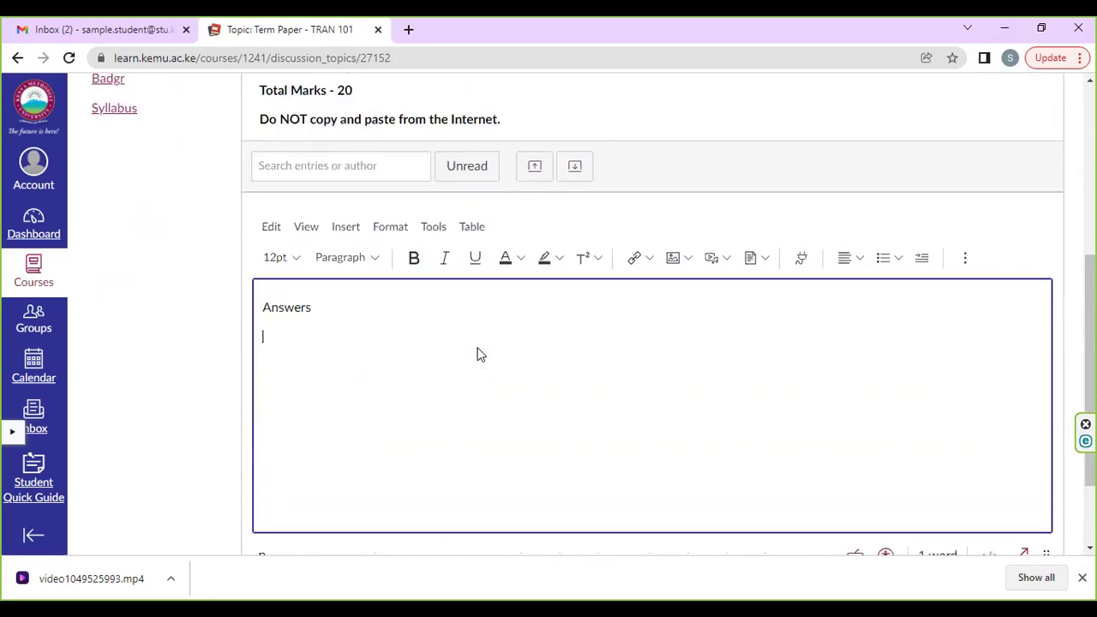
scroll(377, 335, up, 4)
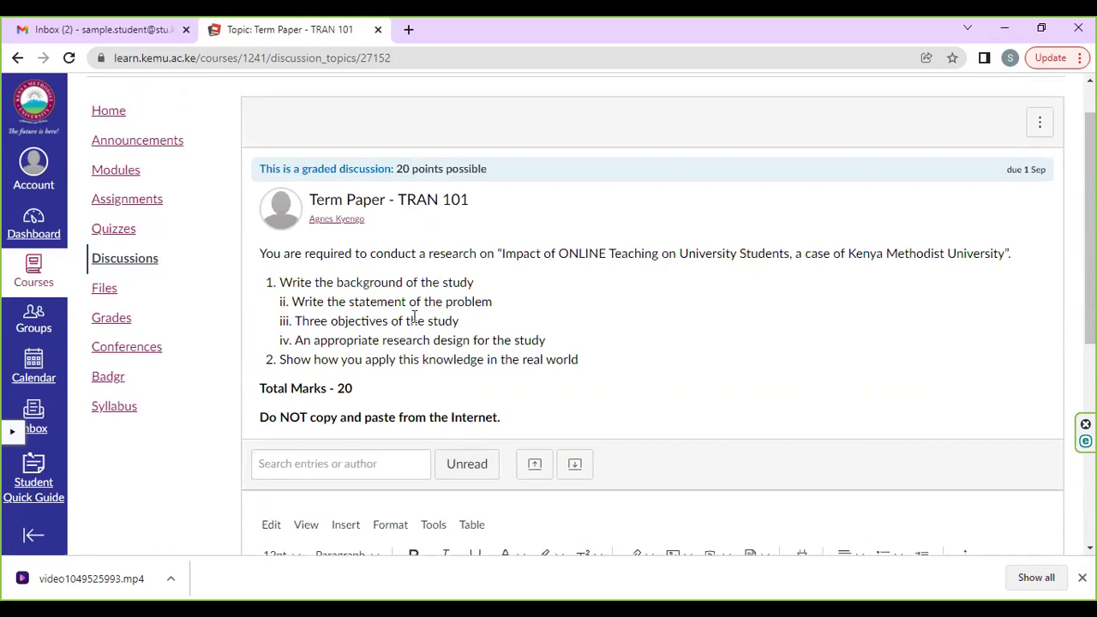
scroll(343, 317, down, 5)
click(266, 221)
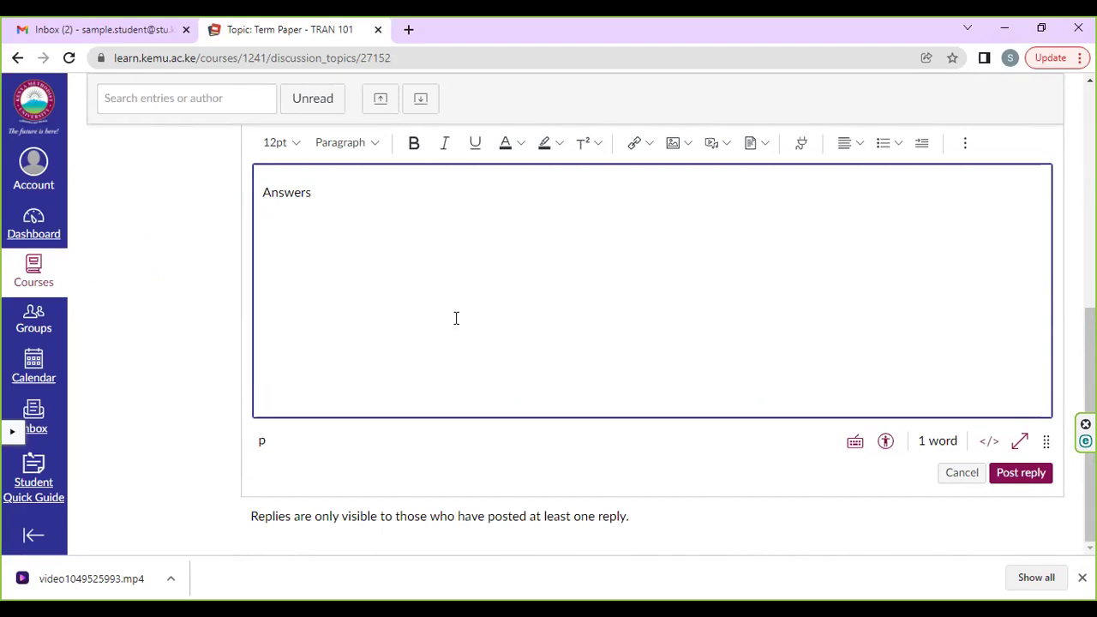
text(1)
key(BackSpace)
text(1)
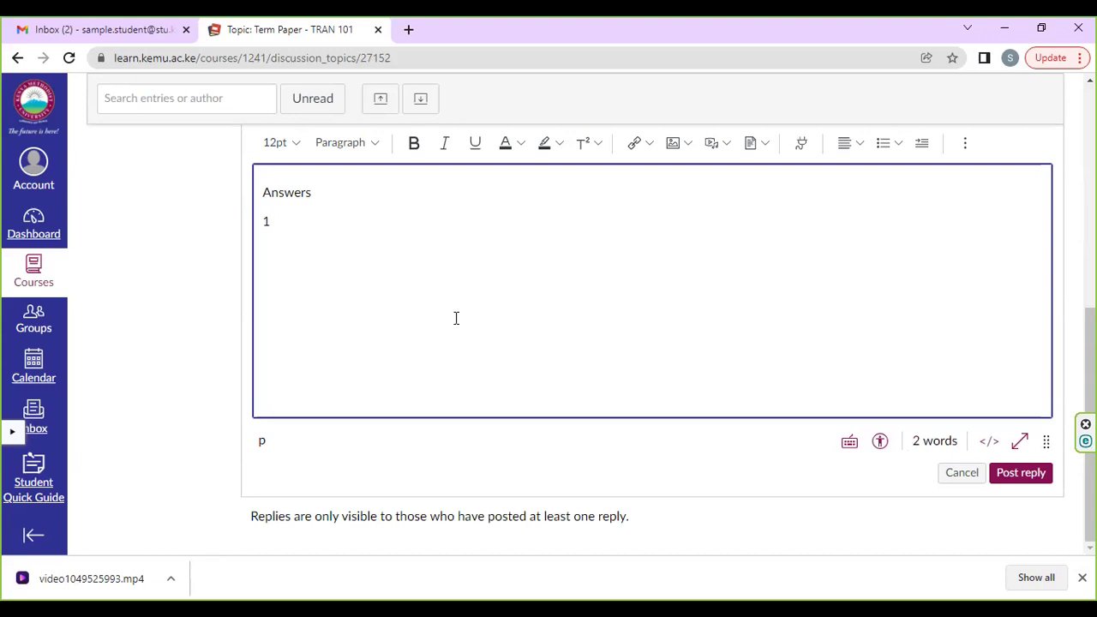
text(. i) Back ground o)
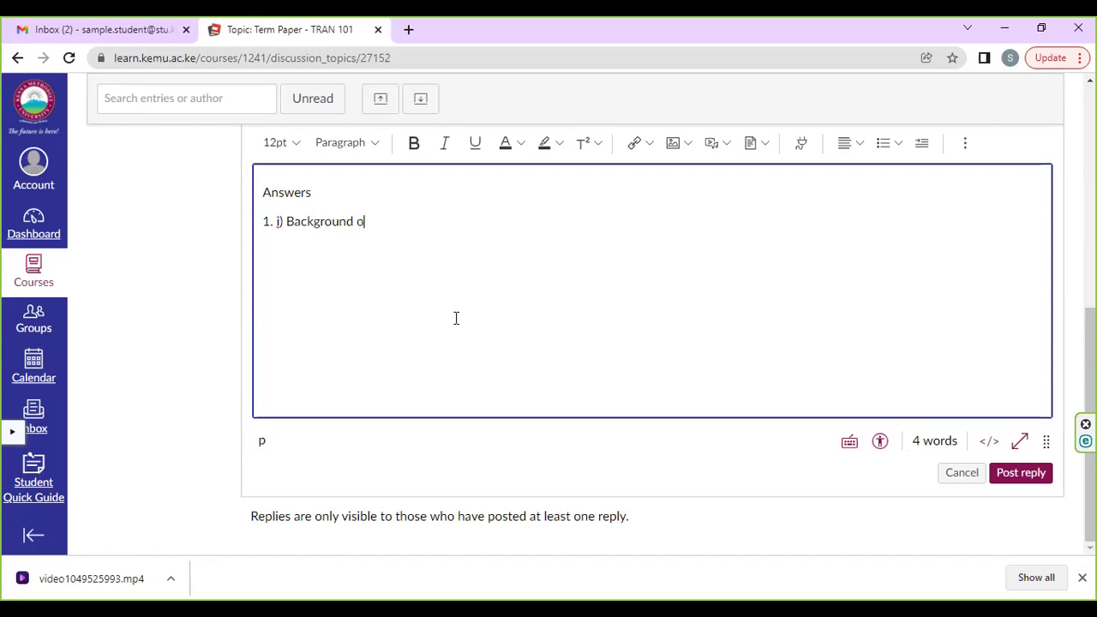
text(f the study)
key(Return)
Check the reply against the term paper questions and post it to the discussion
scroll(428, 289, up, 5)
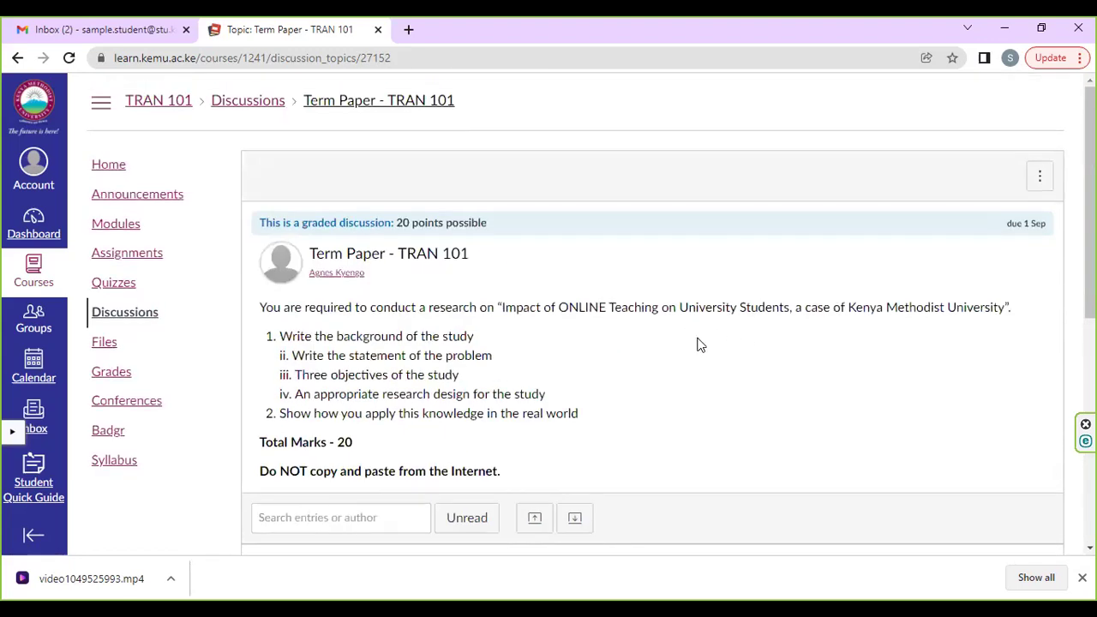
scroll(632, 388, down, 1)
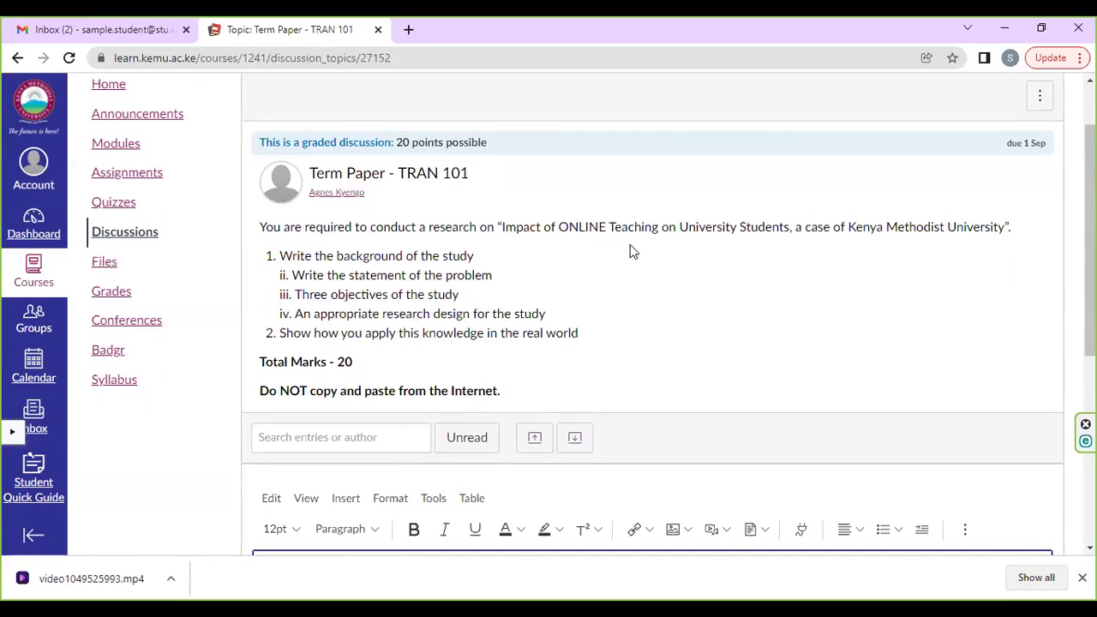
scroll(708, 247, down, 3)
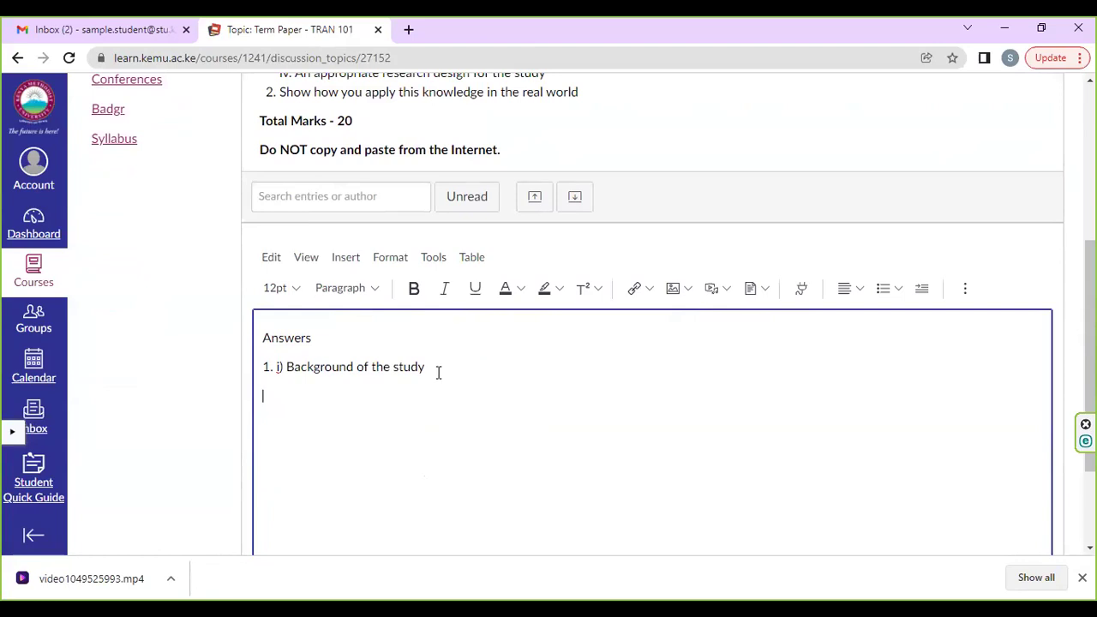
scroll(439, 373, down, 2)
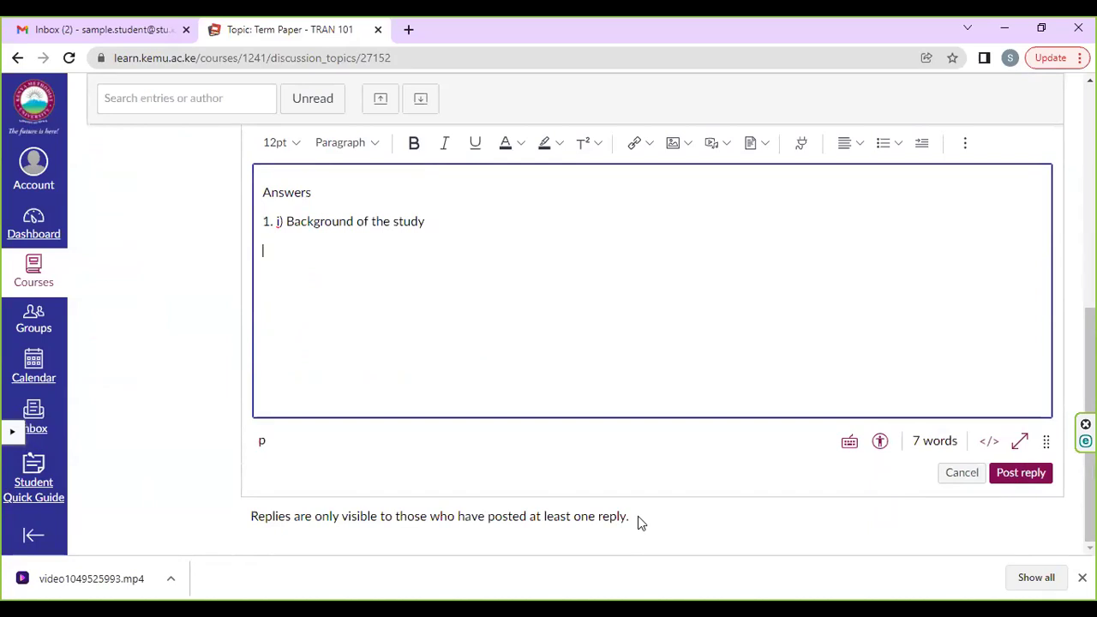
scroll(698, 404, up, 5)
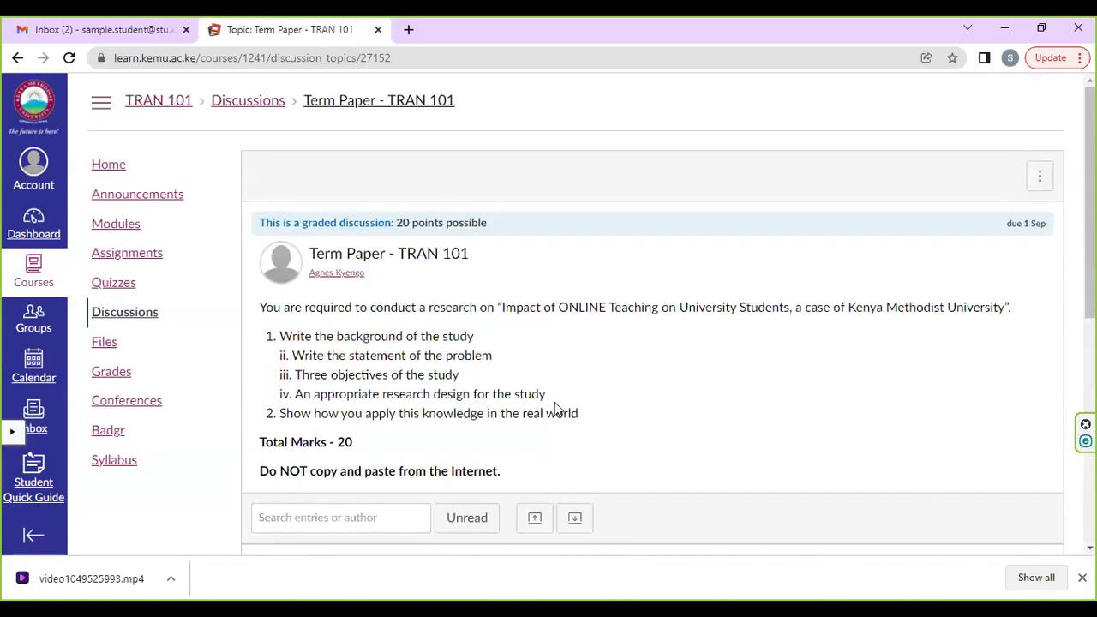
scroll(608, 421, down, 5)
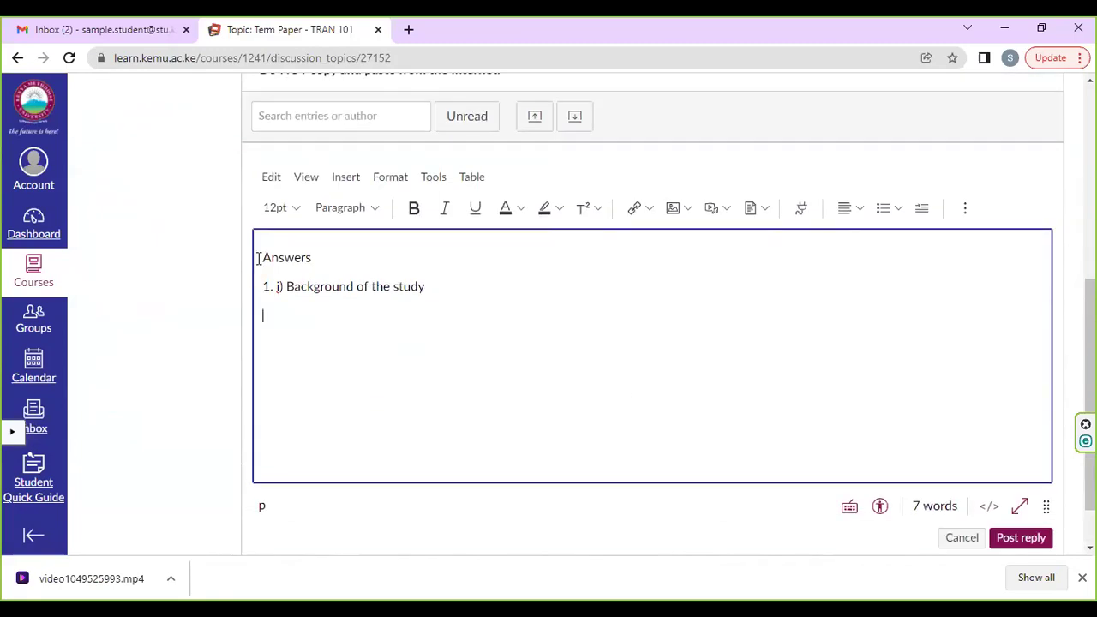
scroll(497, 420, down, 1)
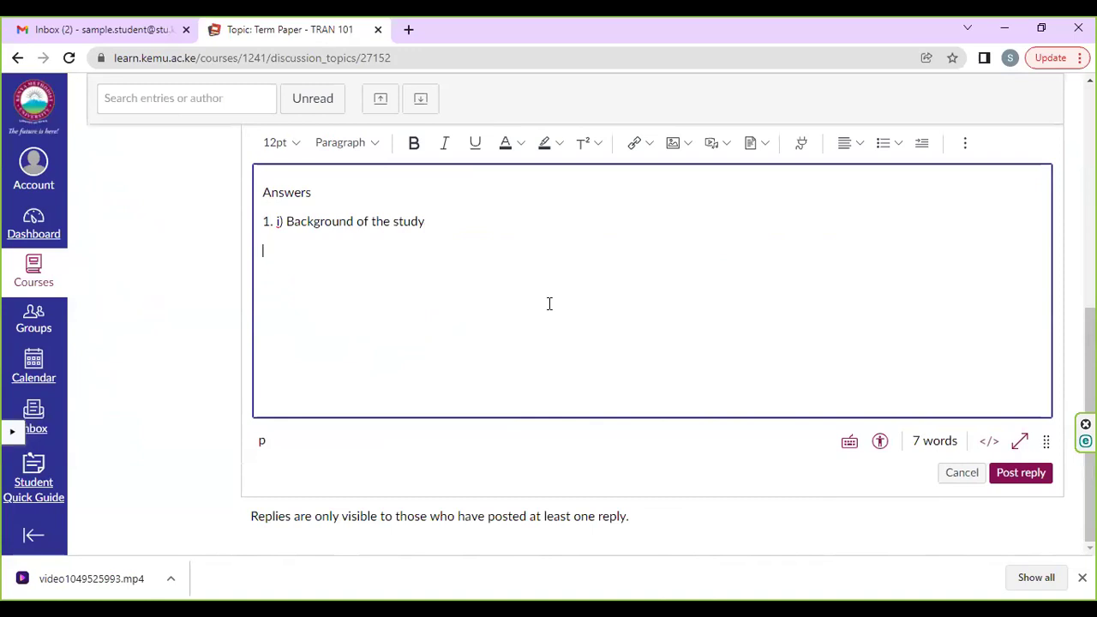
click(1030, 477)
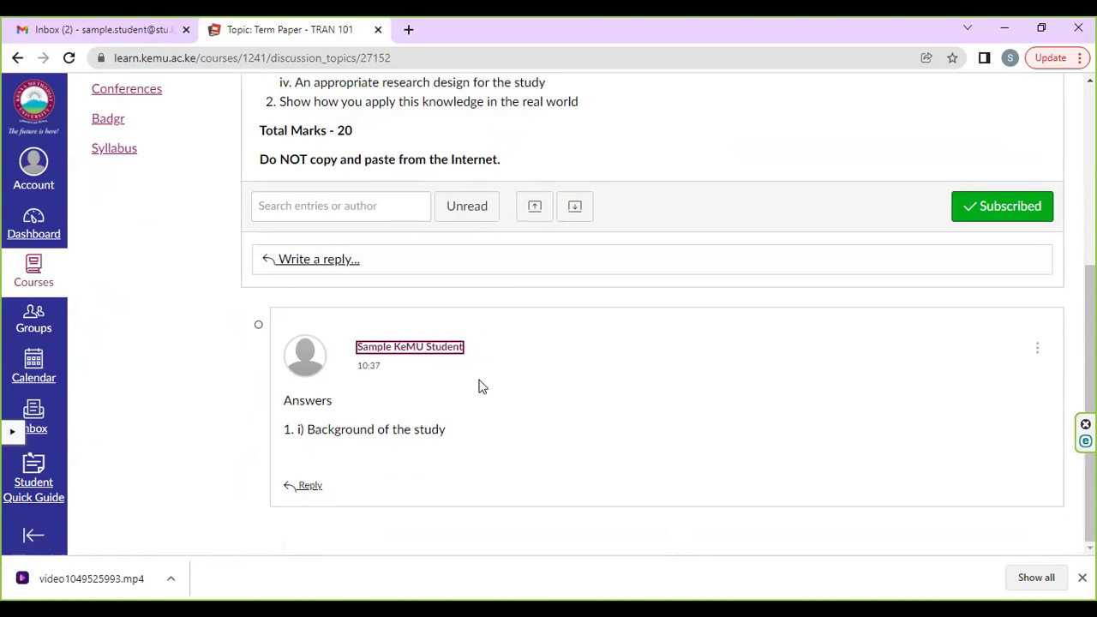
Review the term paper instructions together with the posted reply on the discussion page
scroll(484, 386, up, 4)
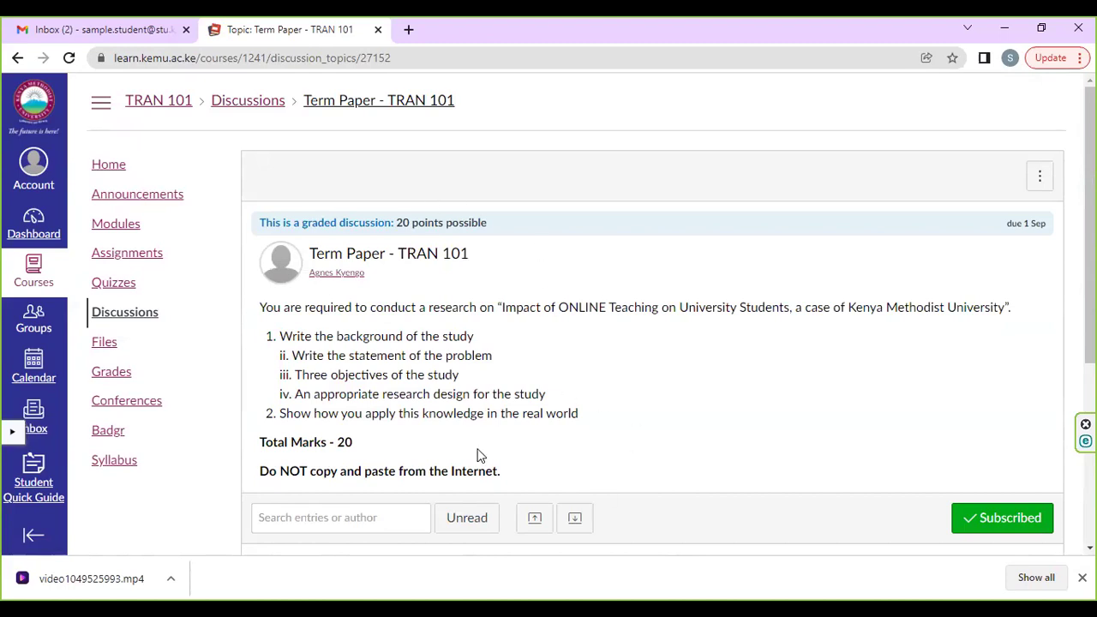
scroll(478, 453, down, 2)
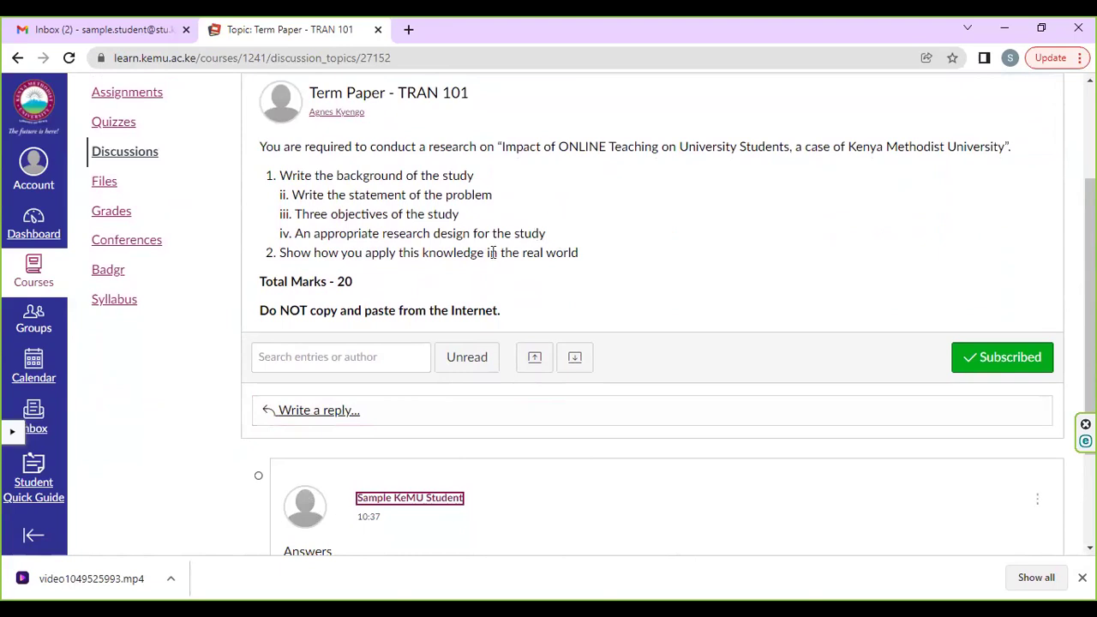
scroll(407, 350, up, 2)
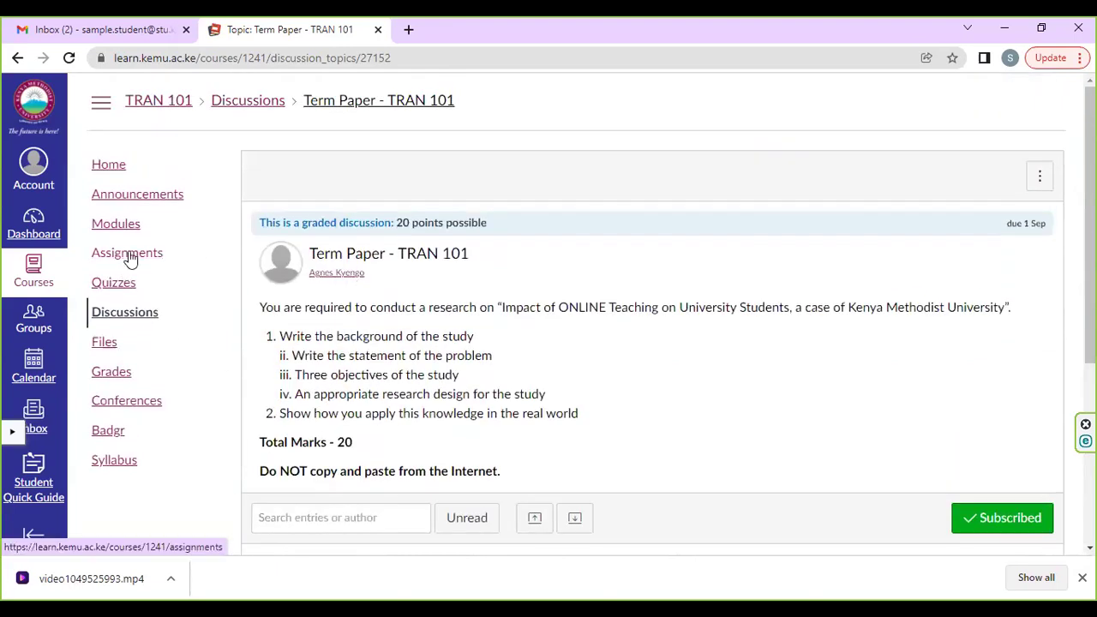
drag(127, 252, 649, 321)
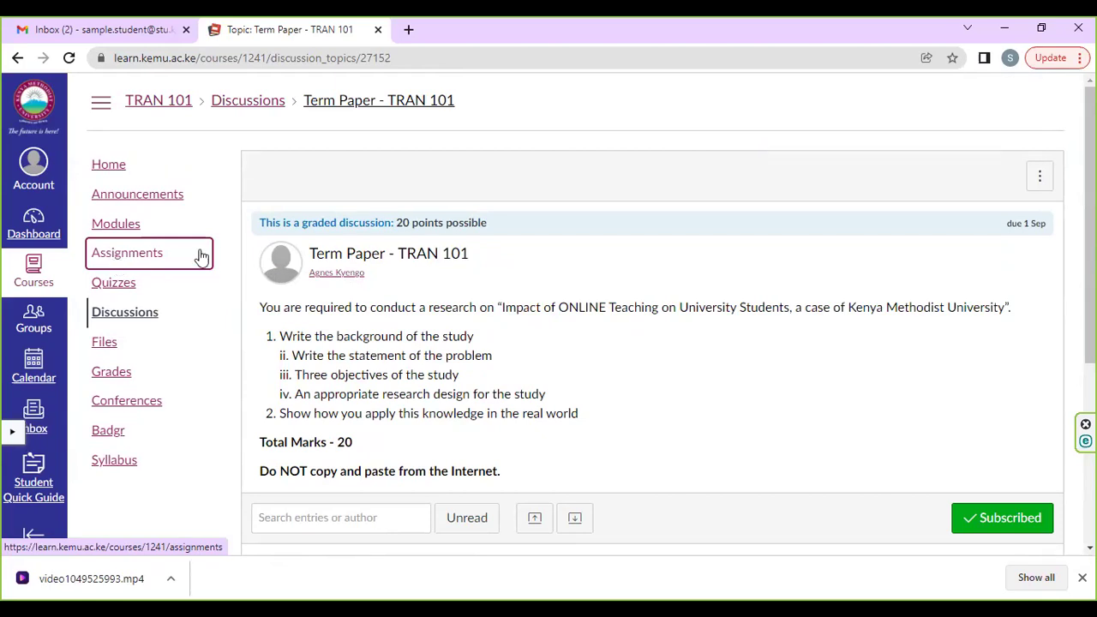
Create a new discussion in the TRAN 101 course and title it "Literature Review"
click(111, 317)
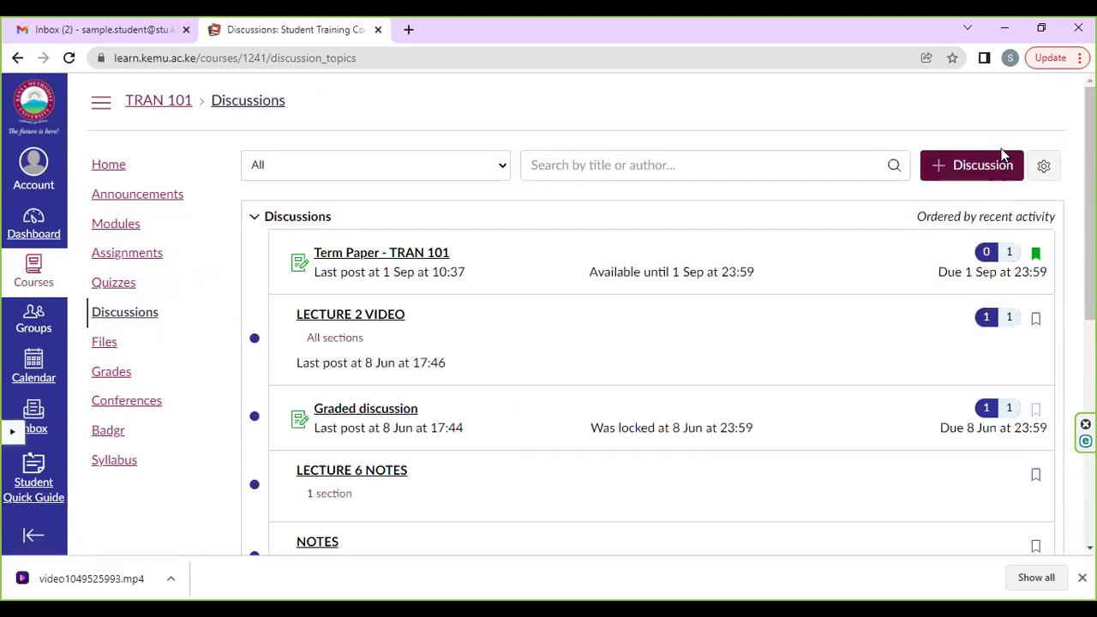
click(944, 171)
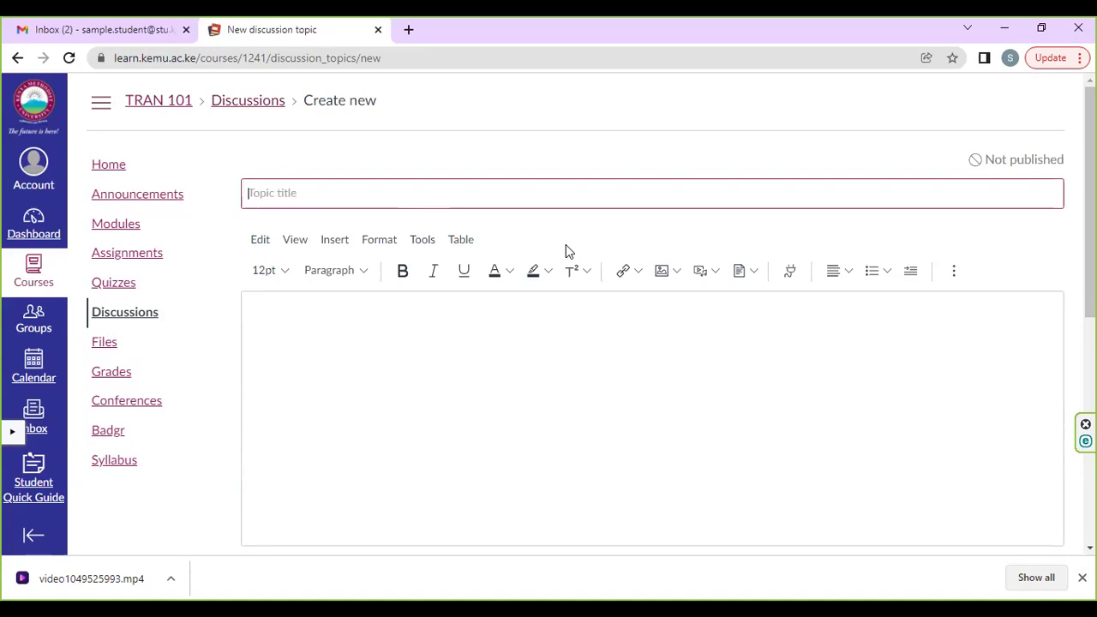
text(Literature R)
text(eview)
Write the discussion message "Comrades, kindly assist me in understanding how to write the literature review." with "Thank you!" on a new line
click(314, 323)
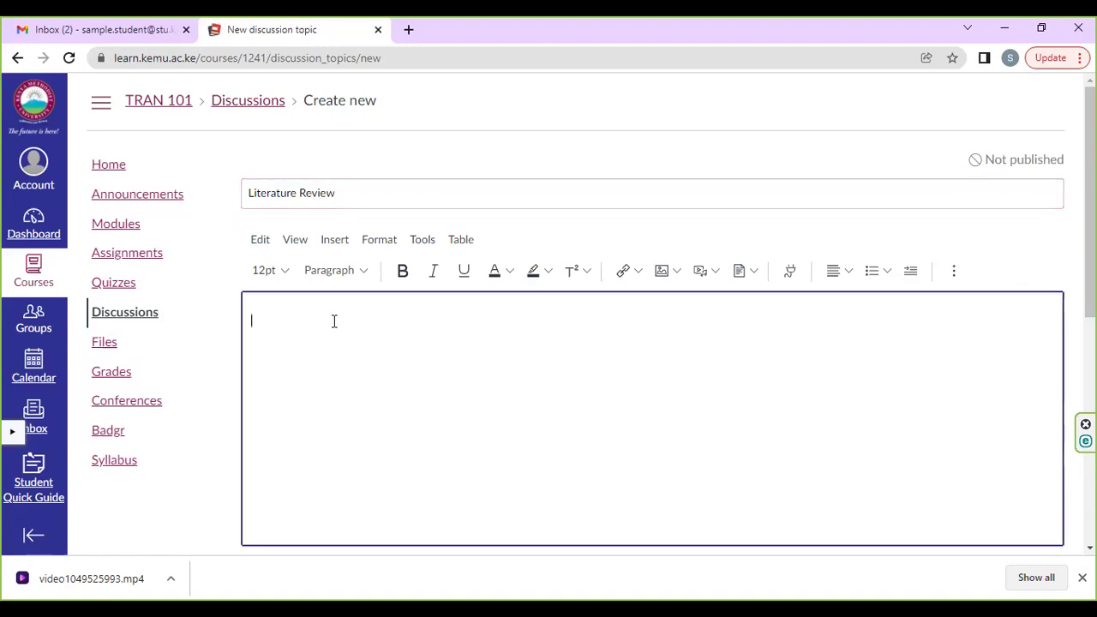
text(Comrades, ki)
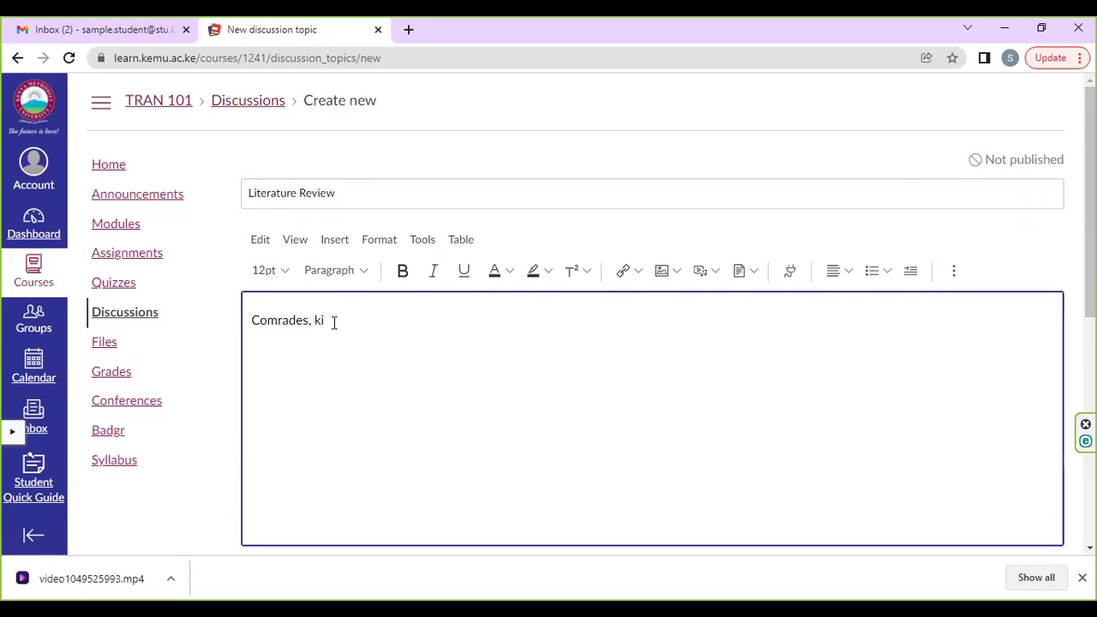
text(ndly assist me in undetrsta)
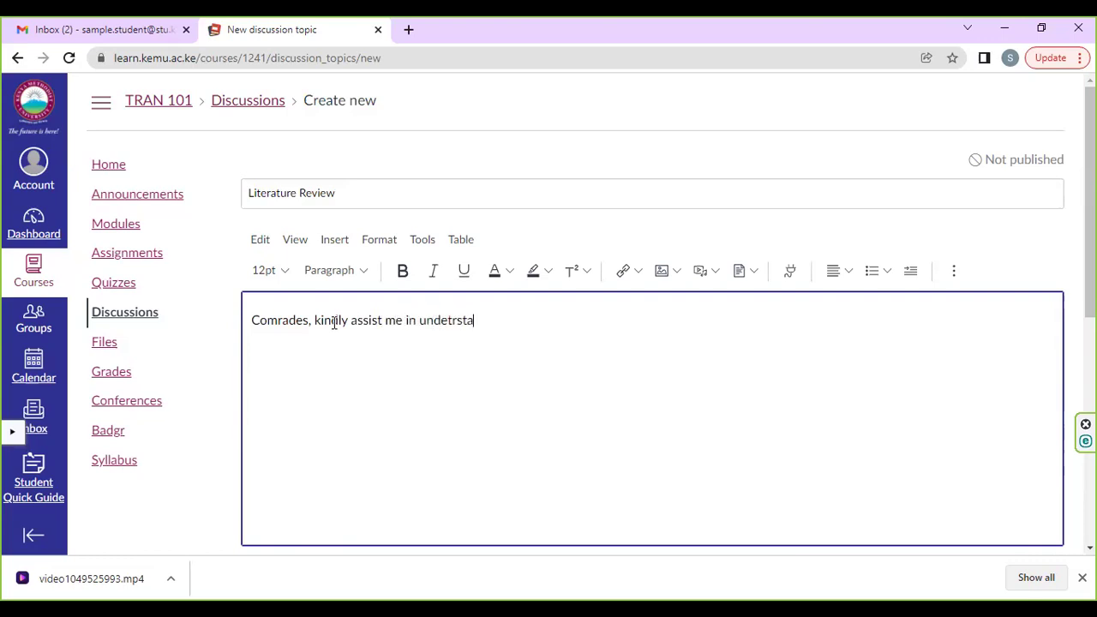
text(nding how)
click(457, 320)
key(BackSpace)
key(BackSpace)
text(rstanding how to)
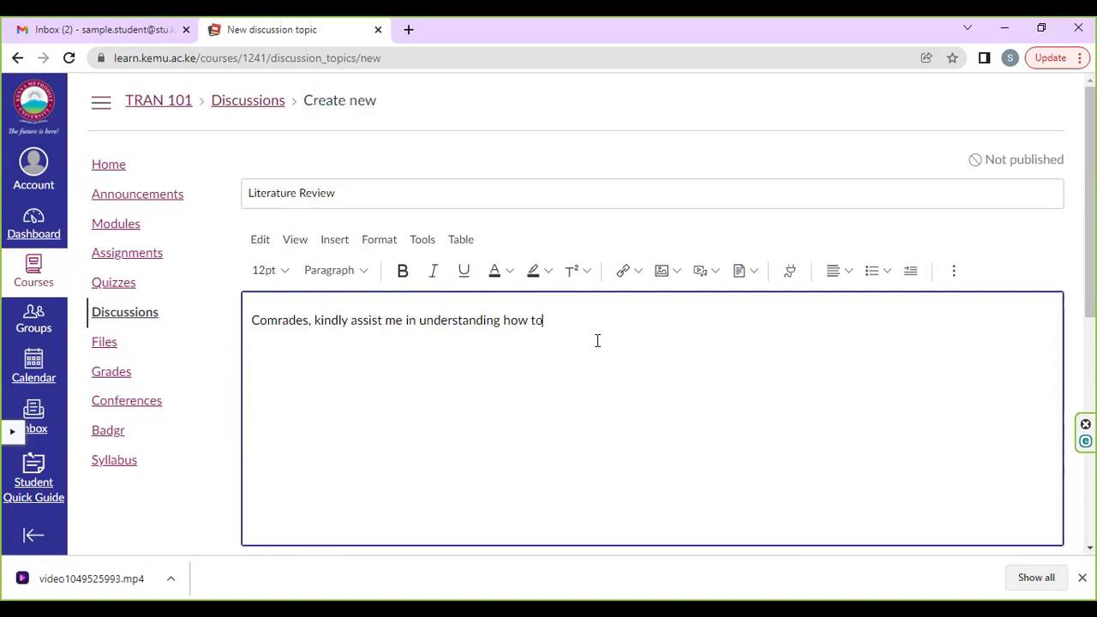
text( write the literature review.)
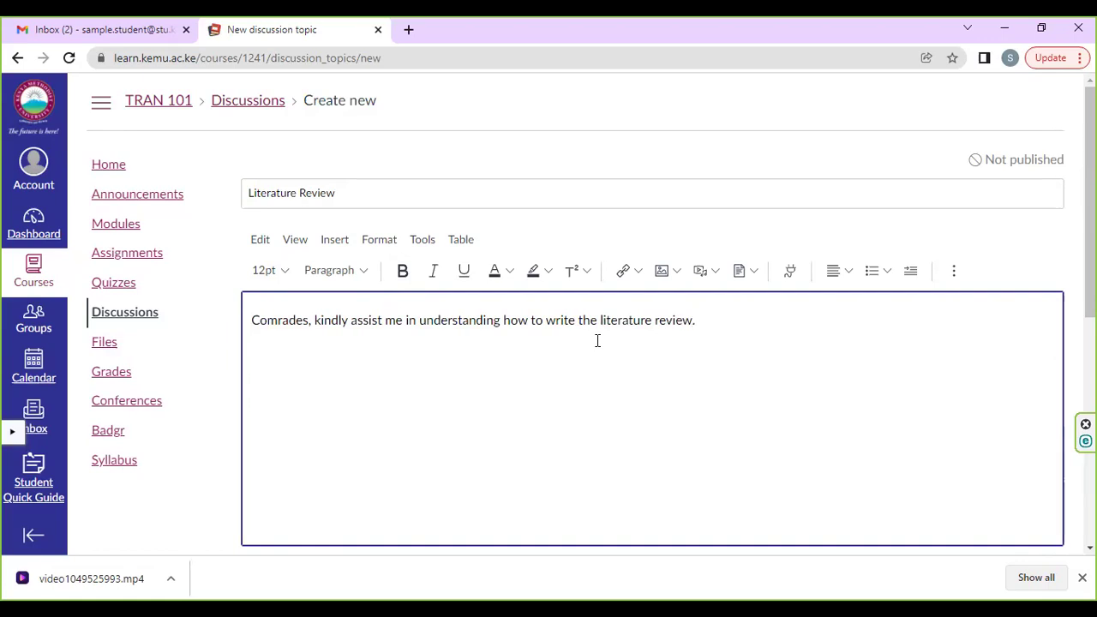
text(Thank yoiu)
key(BackSpace)
text(!)
Allow threaded replies in the options of the new discussion
scroll(491, 415, down, 5)
scroll(490, 415, up, 2)
scroll(490, 415, down, 2)
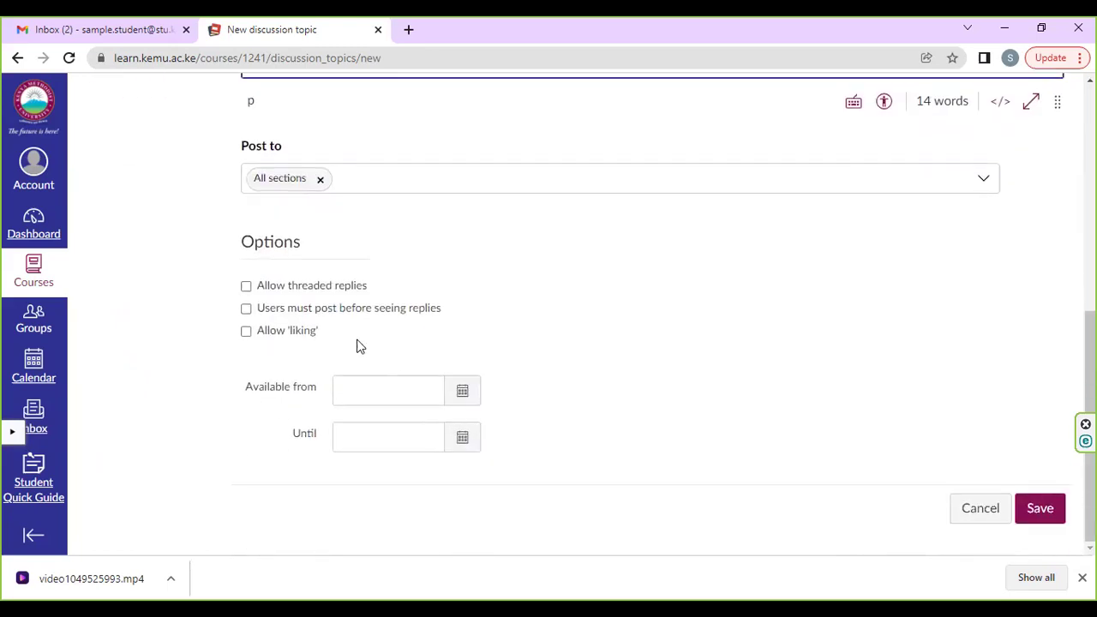
click(325, 289)
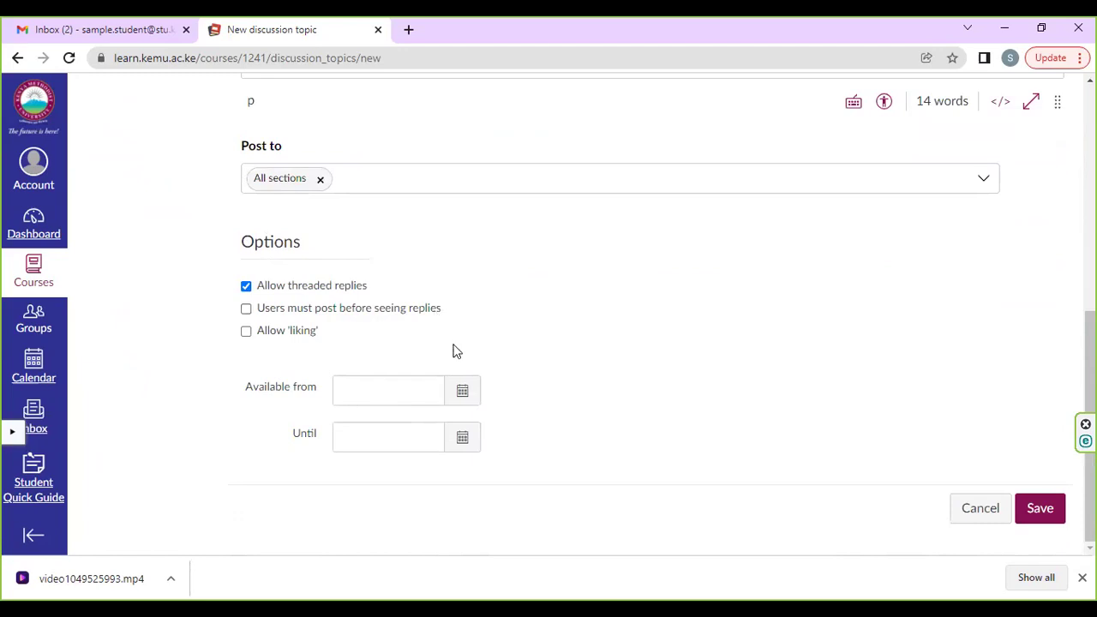
Review the drafted discussion's title, message, section posting and reply options before saving
scroll(557, 329, up, 4)
scroll(557, 329, up, 2)
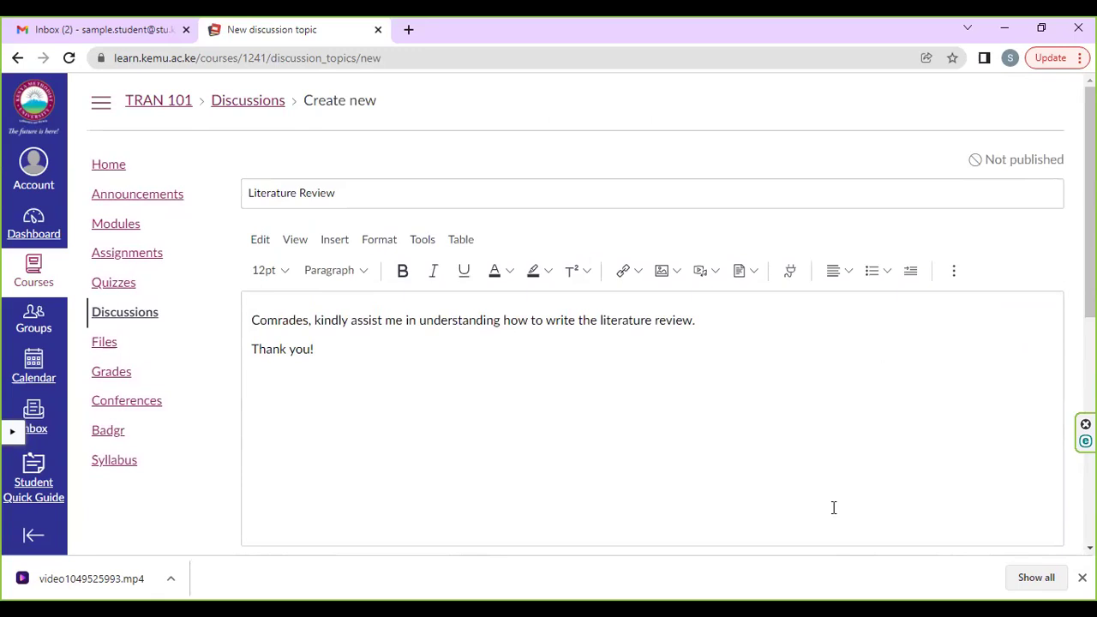
scroll(834, 508, down, 2)
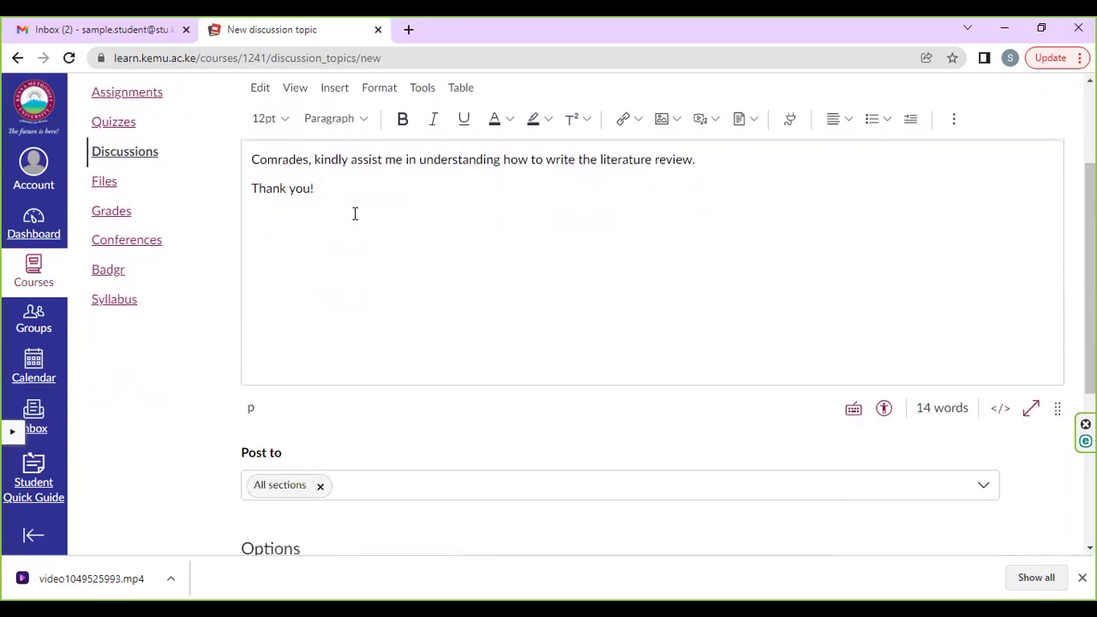
scroll(485, 352, down, 3)
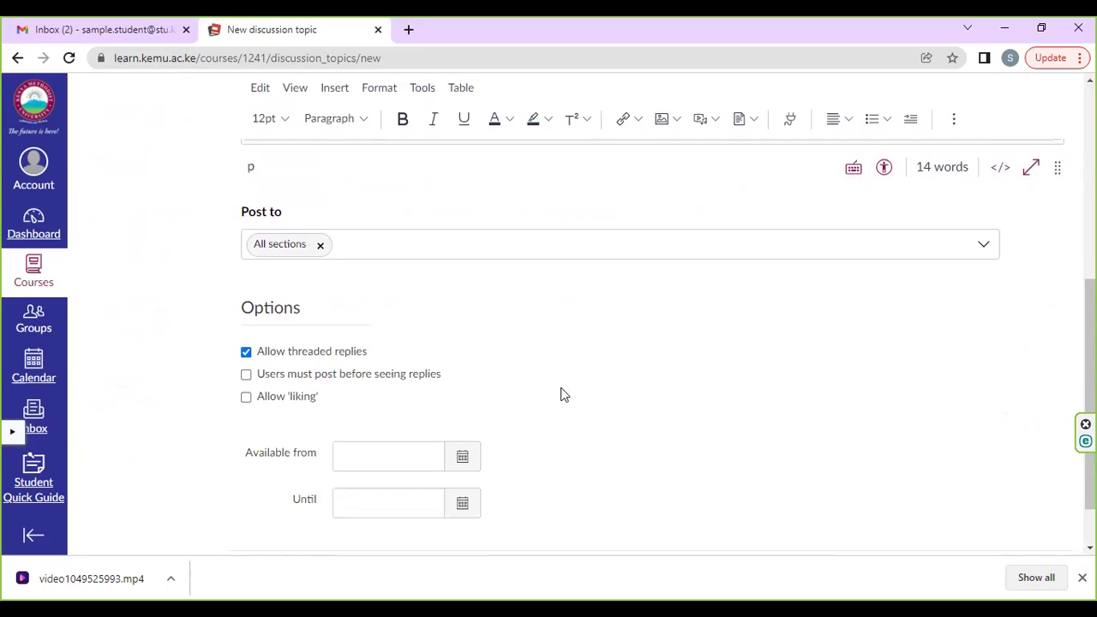
scroll(644, 446, up, 5)
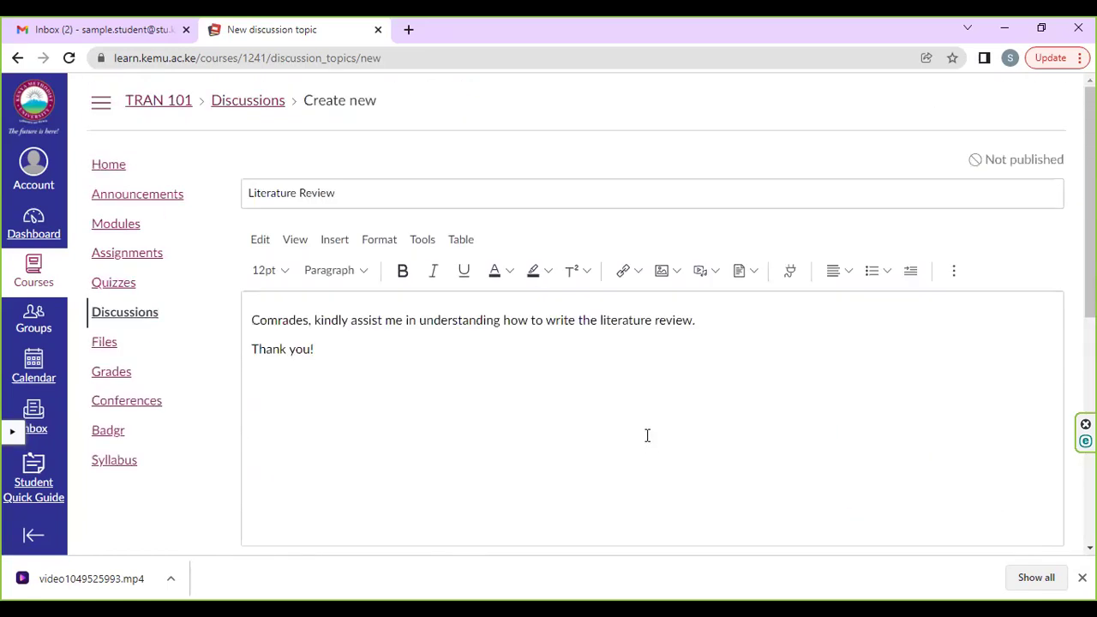
scroll(727, 412, down, 6)
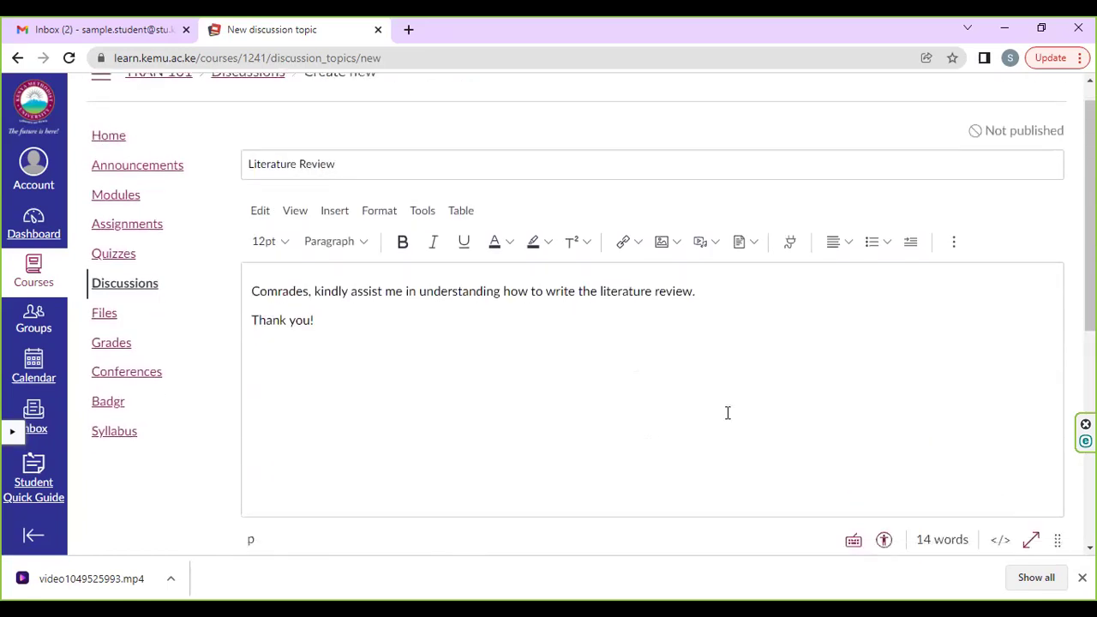
scroll(1058, 549, up, 1)
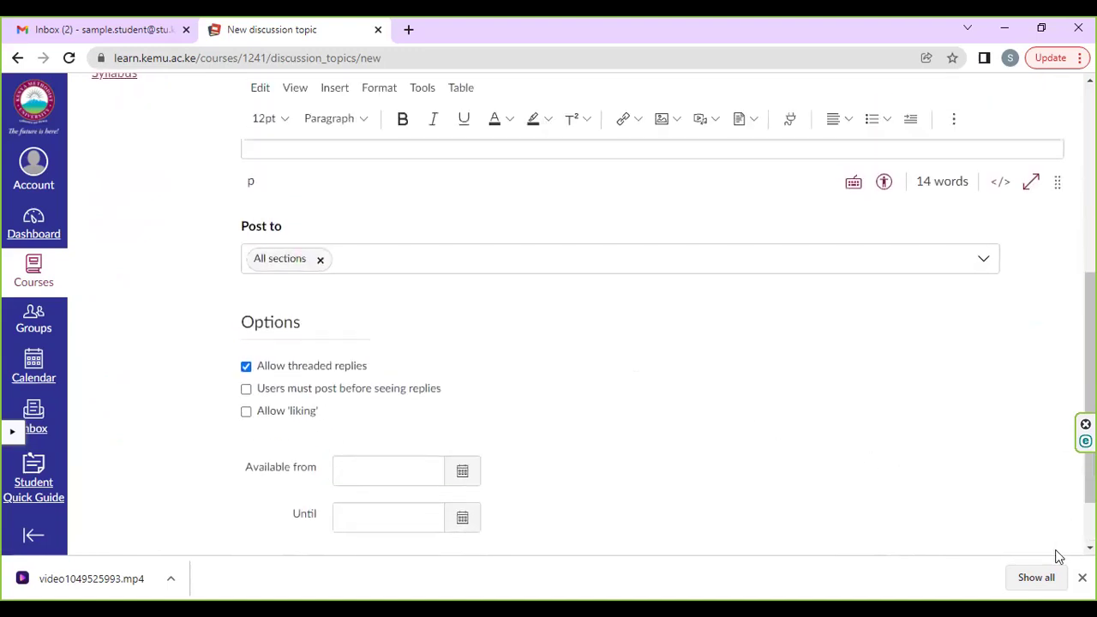
scroll(814, 424, down, 1)
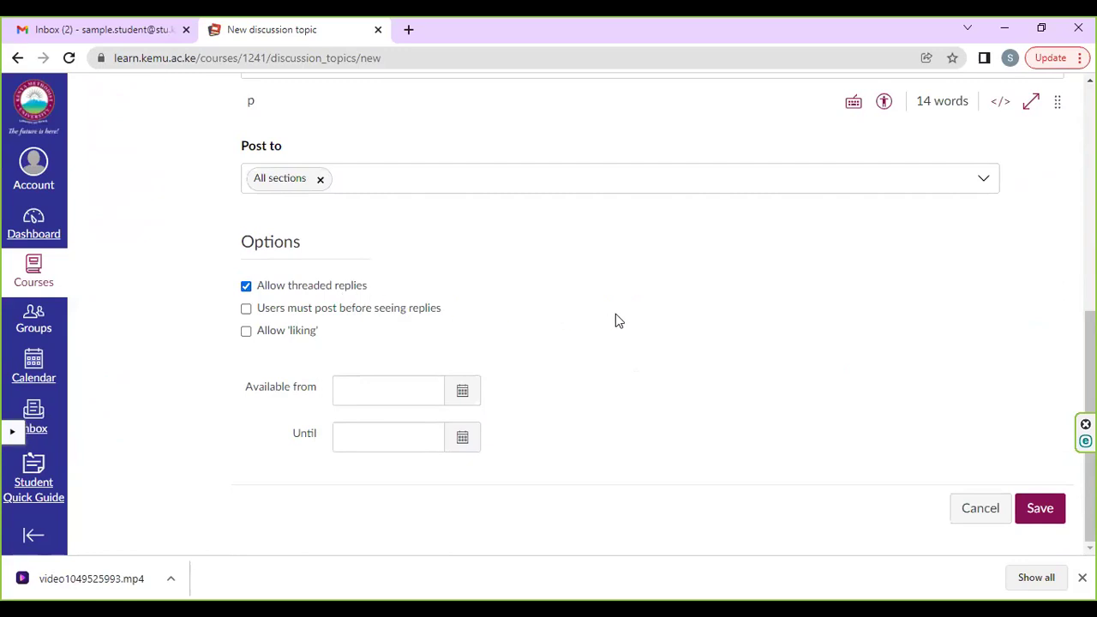
scroll(794, 378, up, 1)
scroll(794, 374, up, 3)
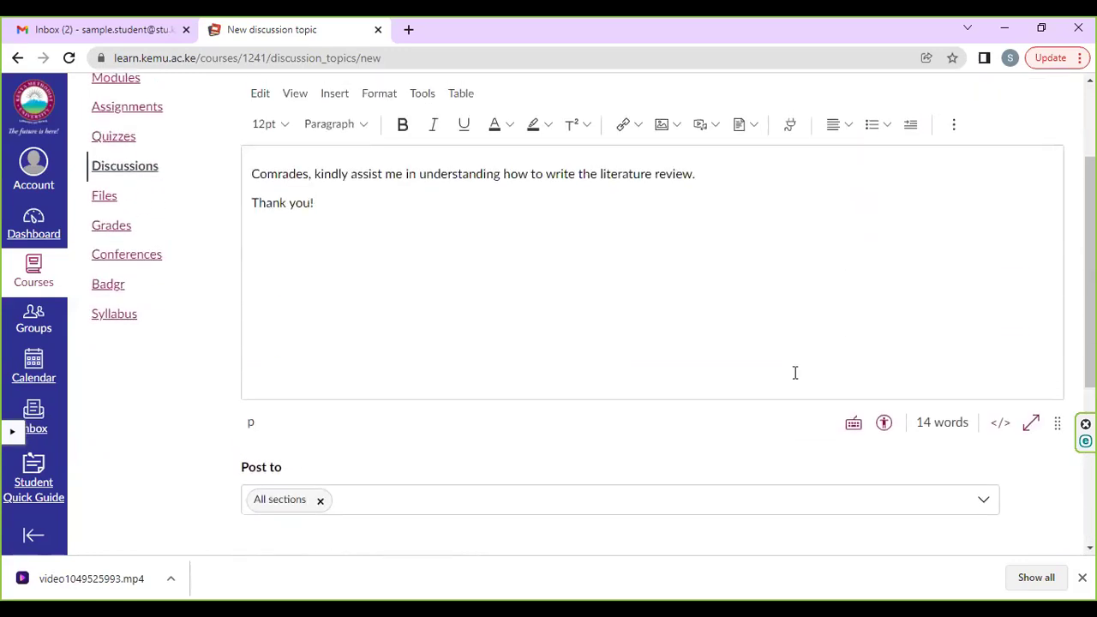
scroll(794, 372, down, 4)
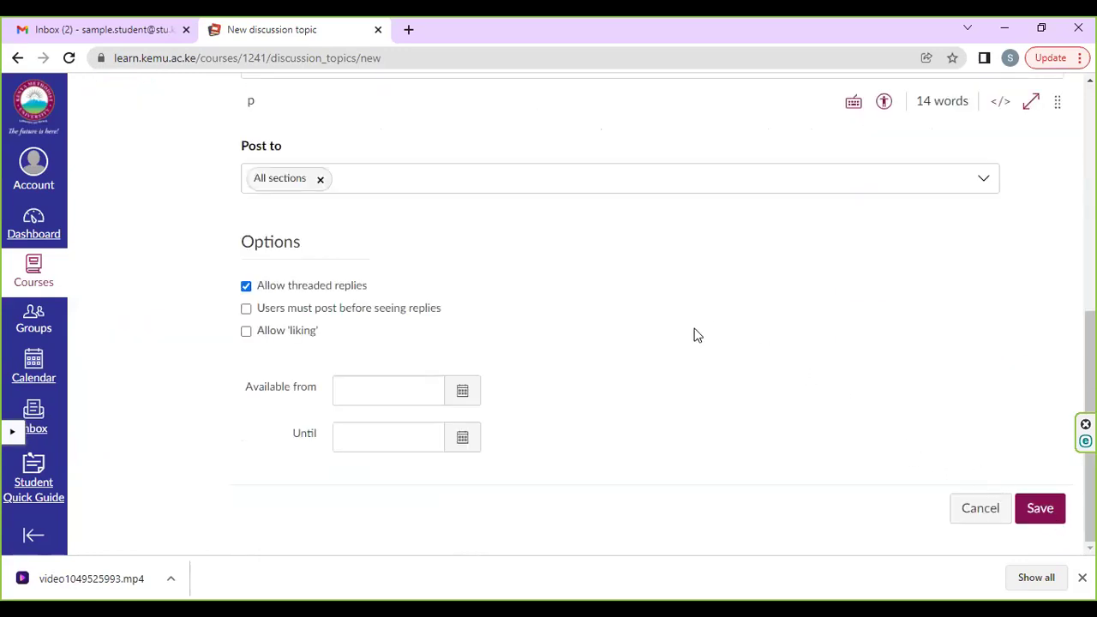
scroll(693, 336, up, 5)
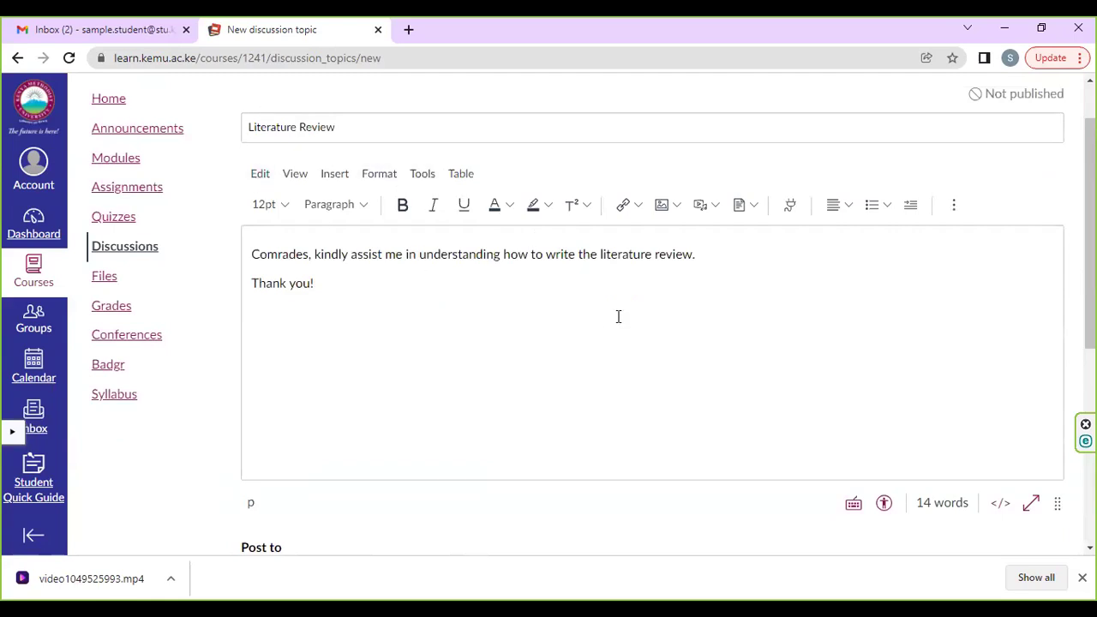
Save the new Literature Review discussion so it is posted to the course
scroll(620, 313, up, 1)
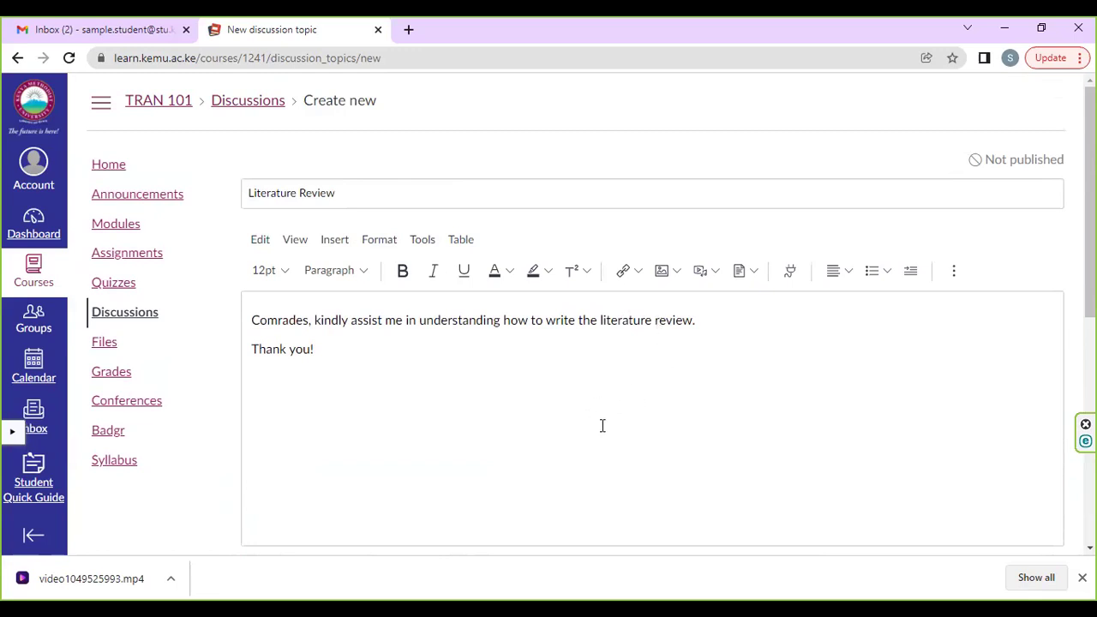
scroll(683, 446, down, 5)
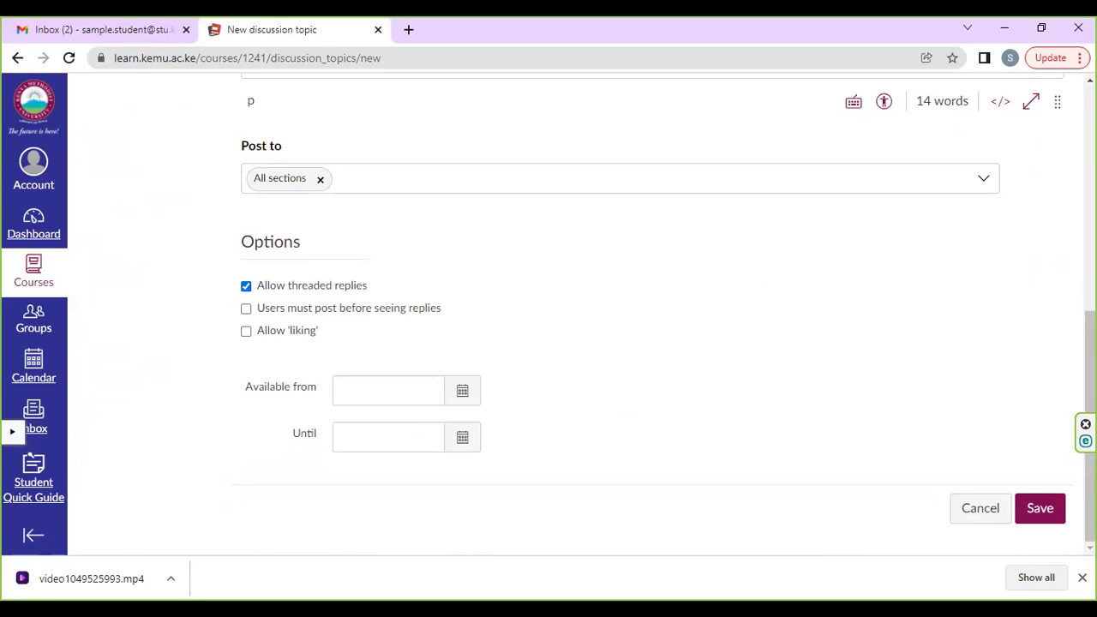
click(1042, 516)
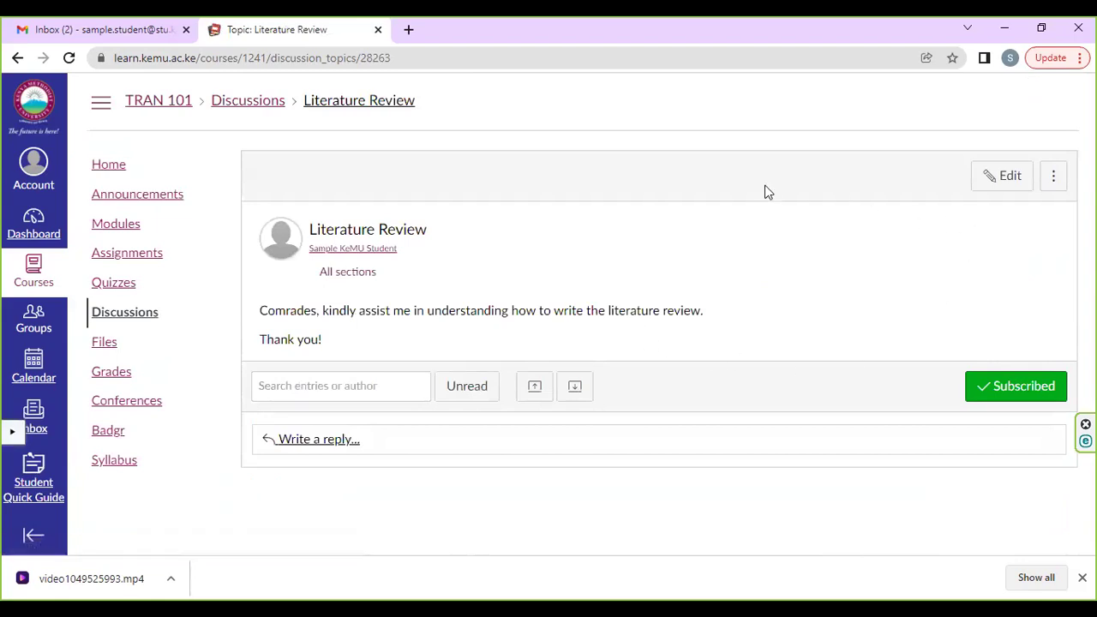
Open an empty reply to the Literature Review discussion and review the original post above it
click(316, 442)
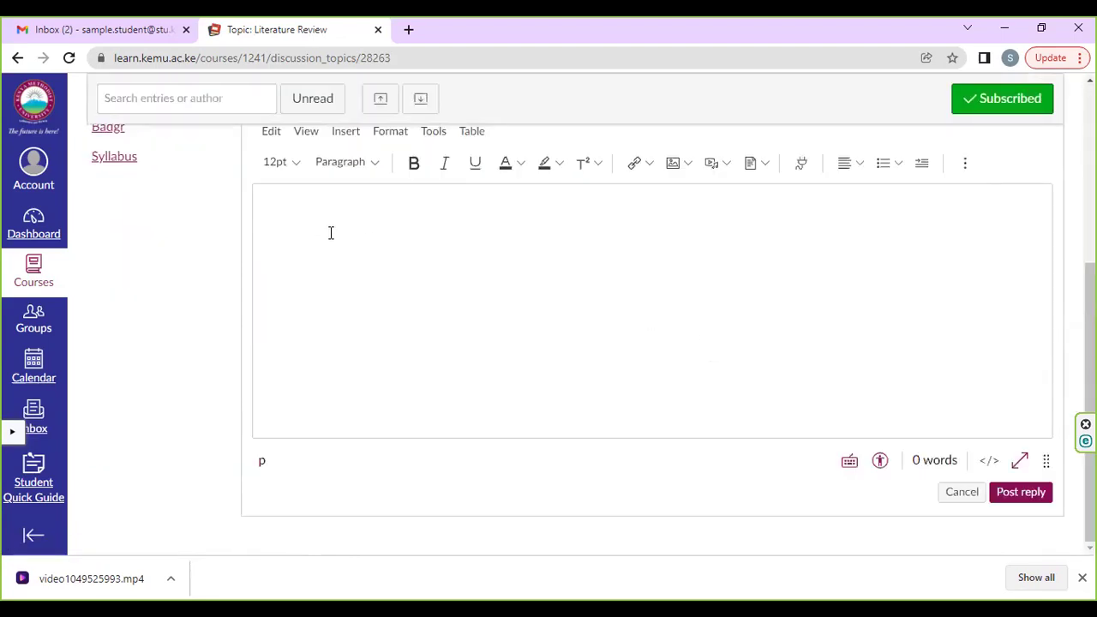
scroll(517, 304, up, 4)
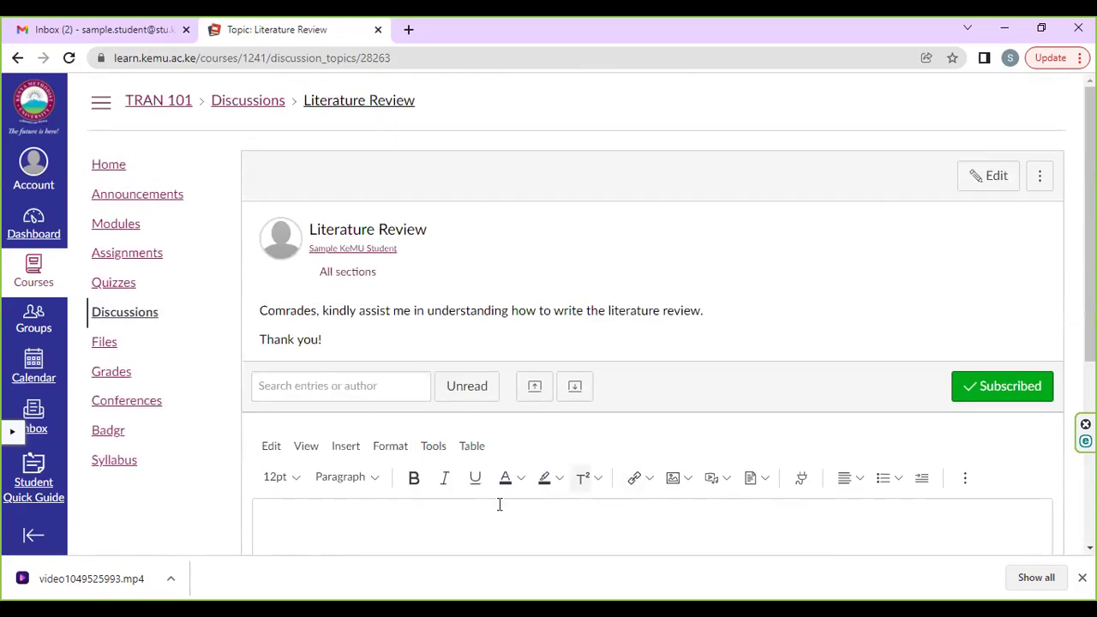
scroll(394, 421, down, 3)
click(338, 268)
scroll(461, 319, up, 2)
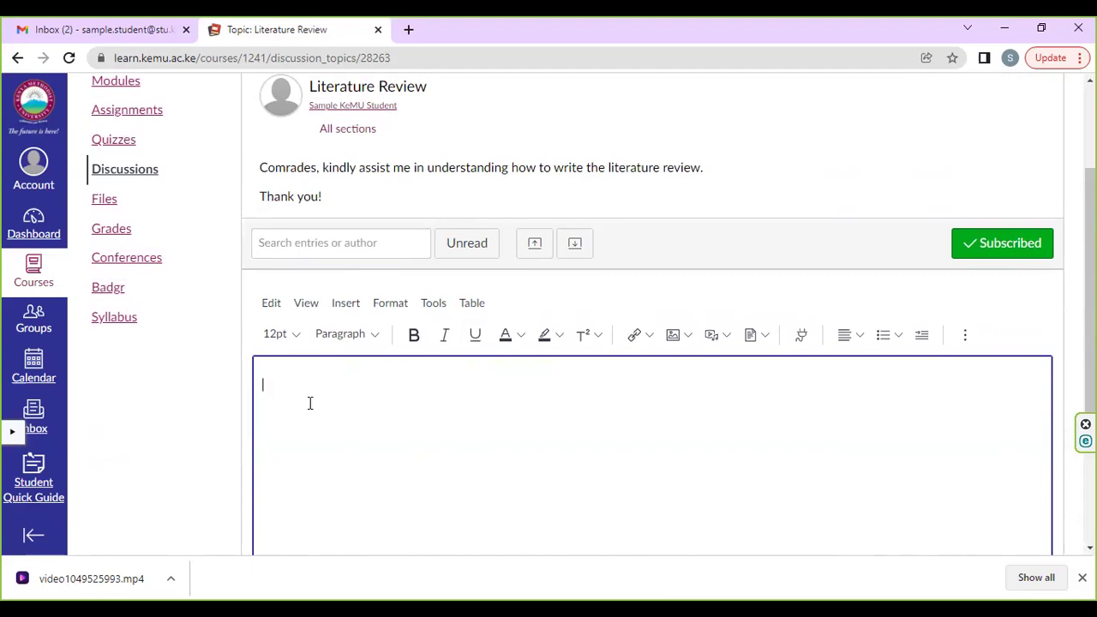
scroll(406, 415, up, 3)
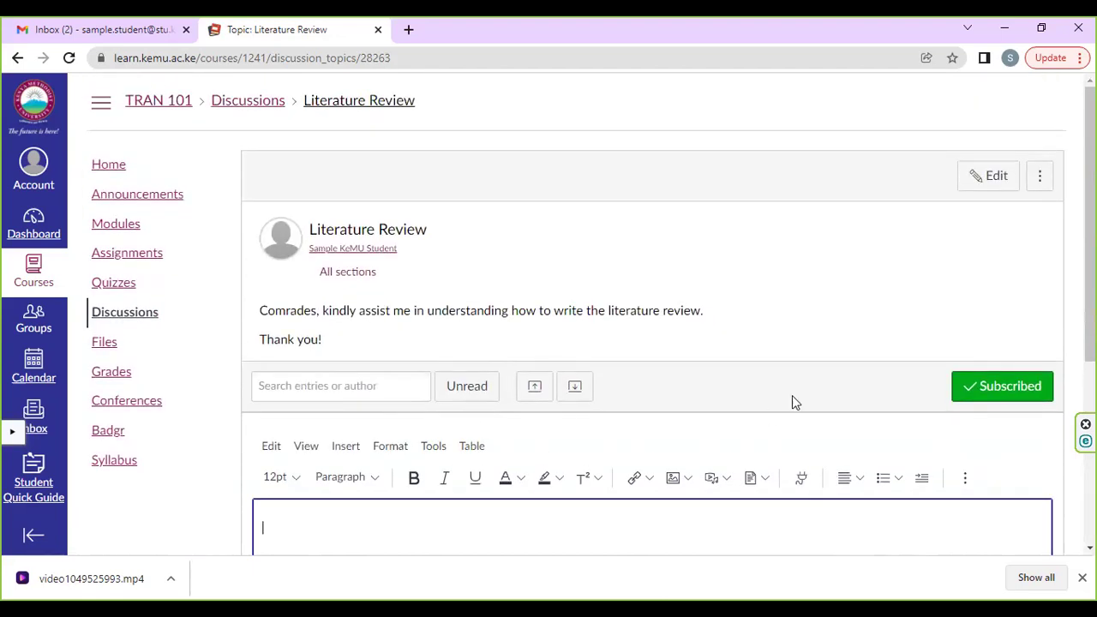
Return to the course's discussion list and view the Literature Review topic from there
click(125, 314)
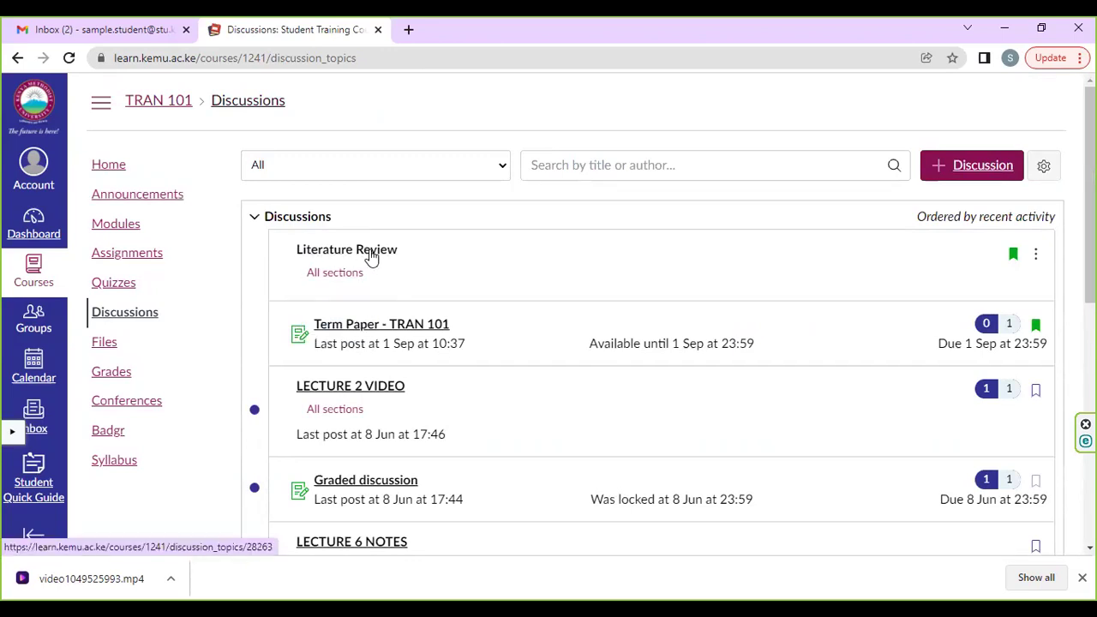
click(497, 291)
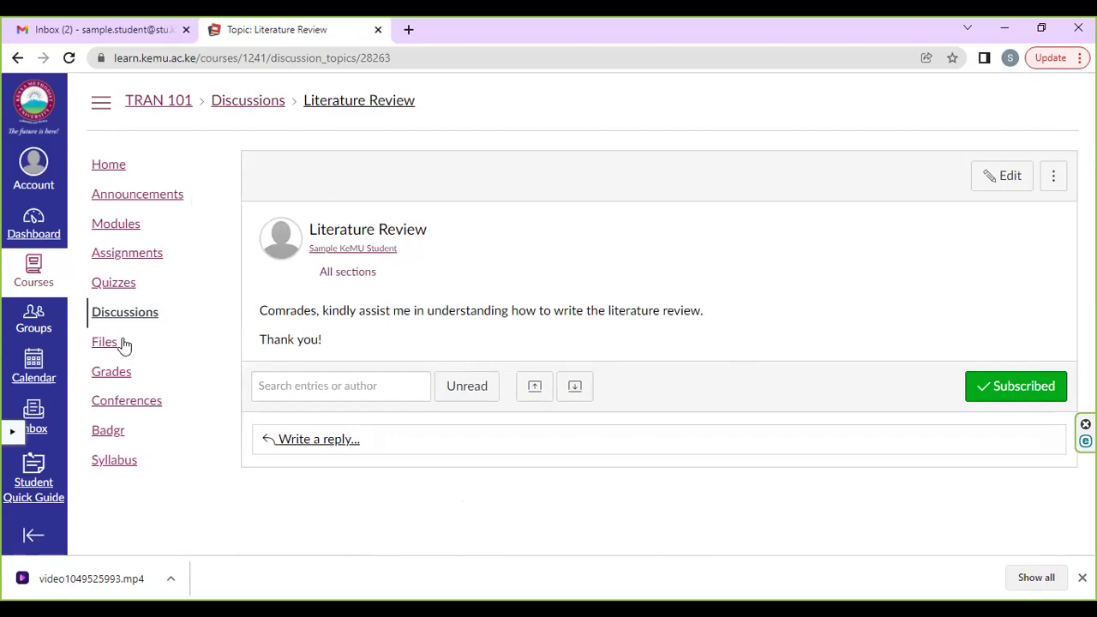
Open the GROUP WORK assignment from the course's assignments and start a file upload submission
click(129, 253)
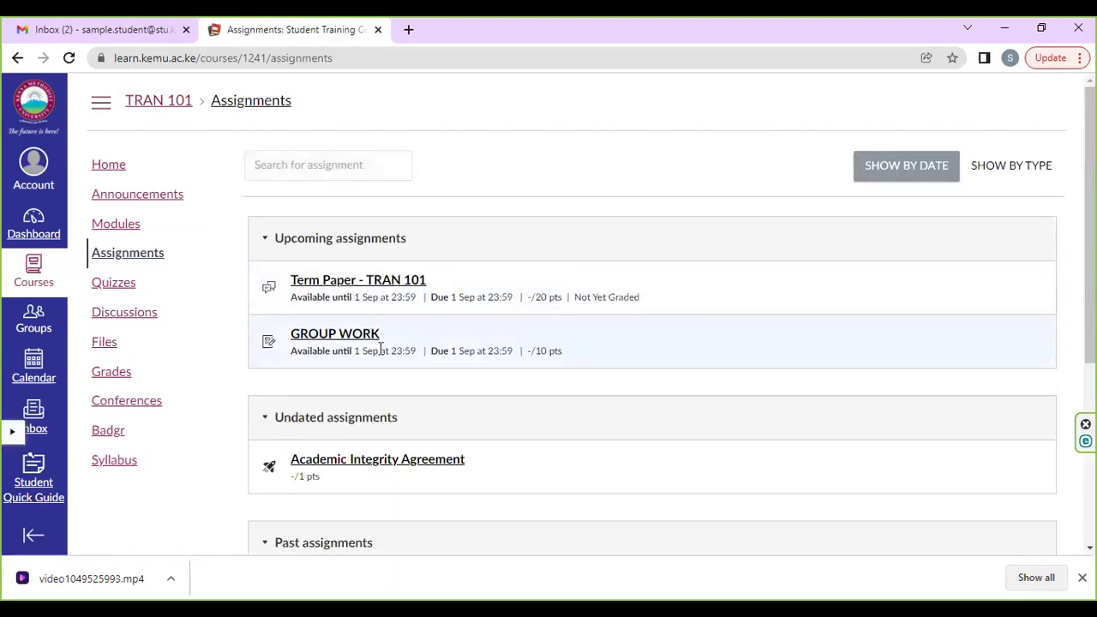
click(327, 336)
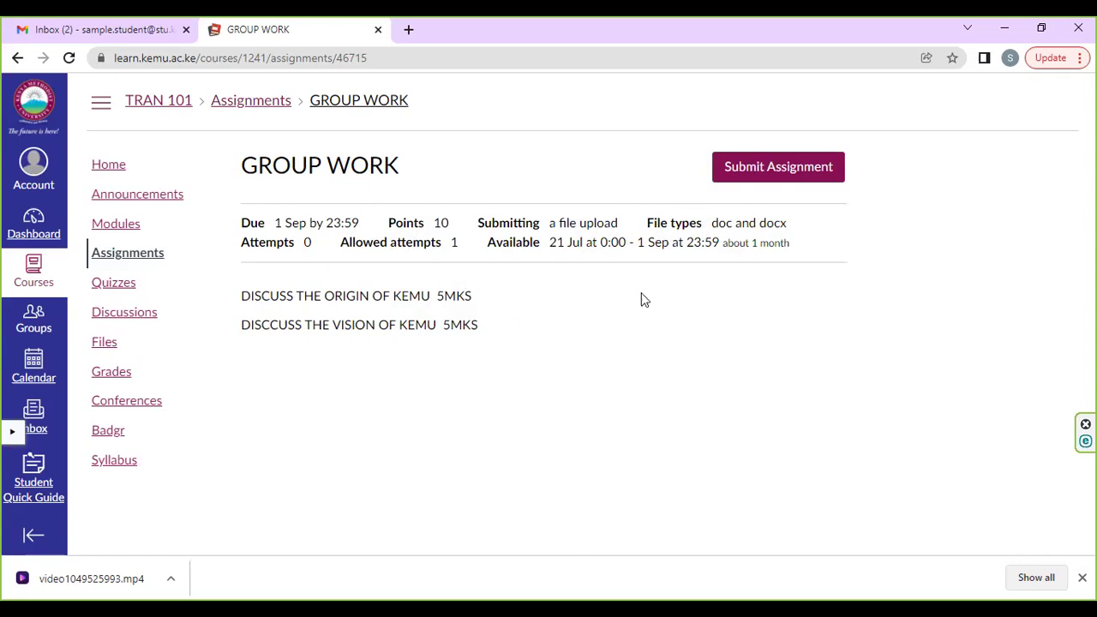
click(774, 168)
scroll(649, 368, down, 4)
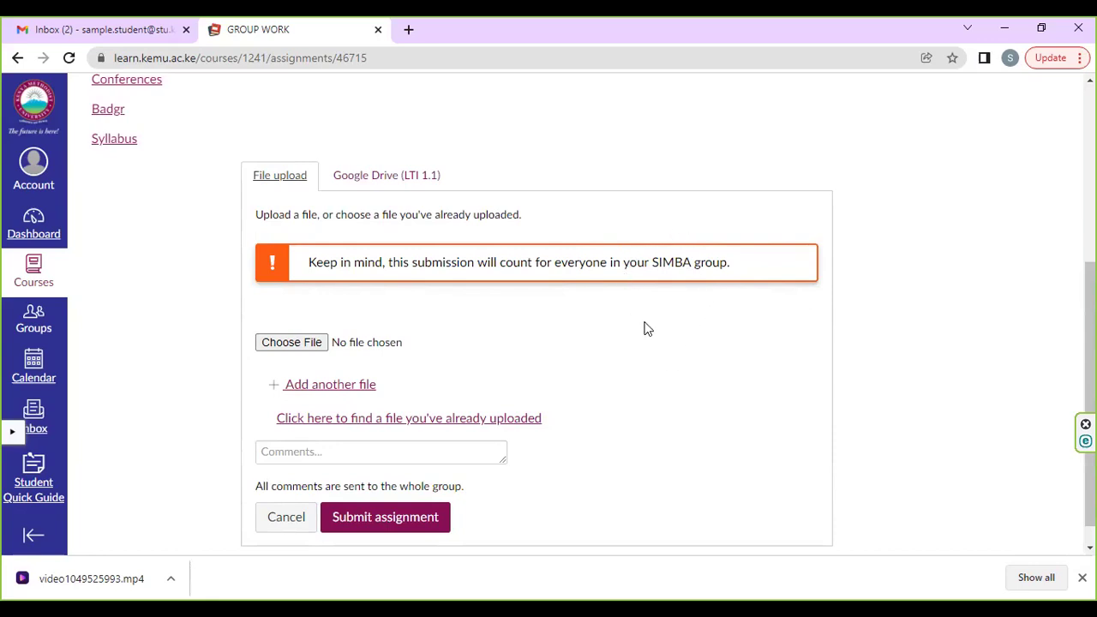
Examine the GROUP WORK questions together with the file upload form, its group notice, file choices and comments field
scroll(648, 330, down, 1)
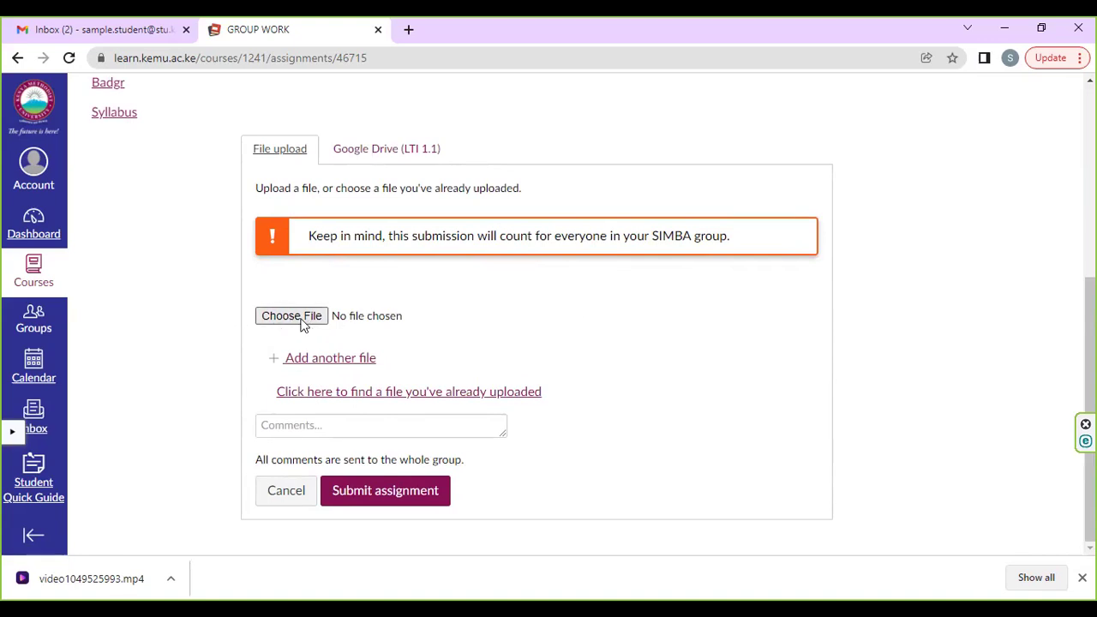
scroll(467, 304, up, 4)
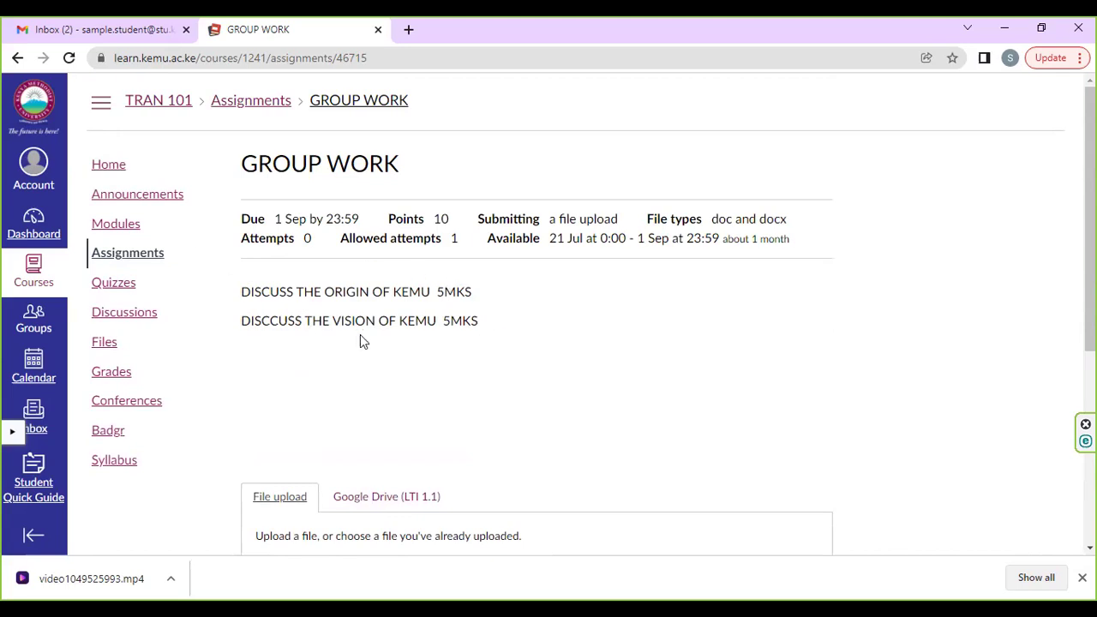
scroll(468, 324, down, 3)
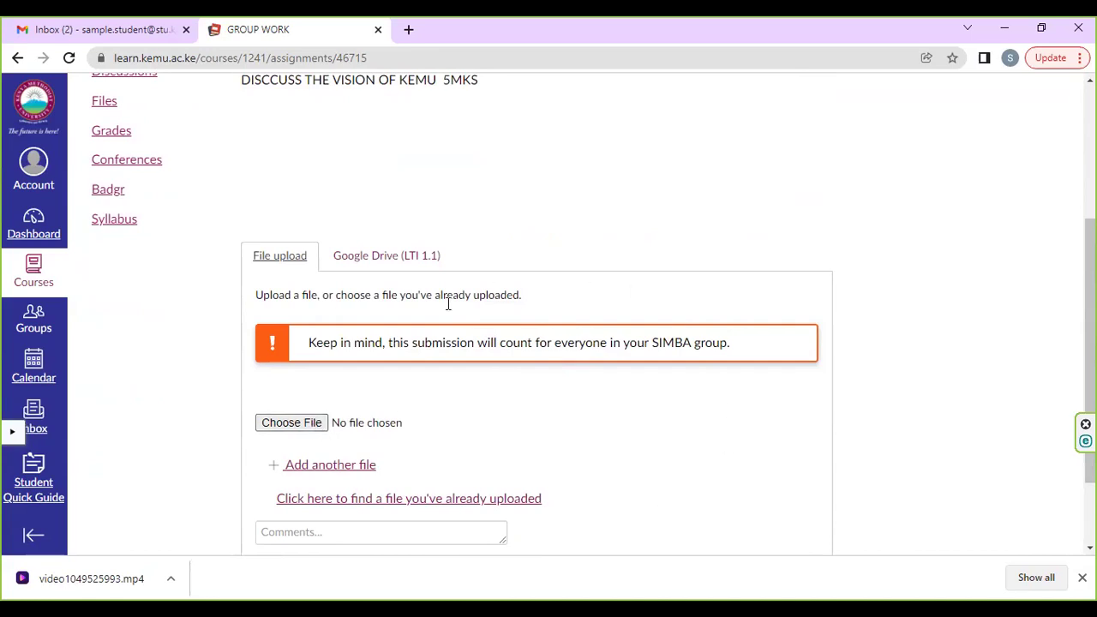
scroll(480, 441, down, 1)
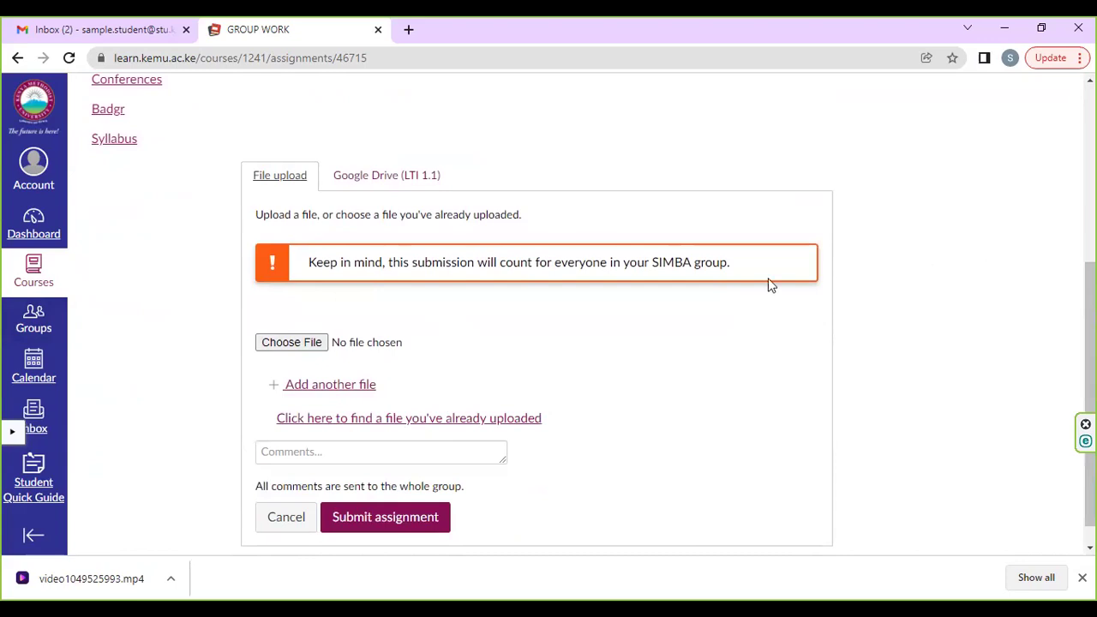
Leave the assignment submission for the SIMBA 1 group, found in the list of all groups, and view the group's members
click(39, 330)
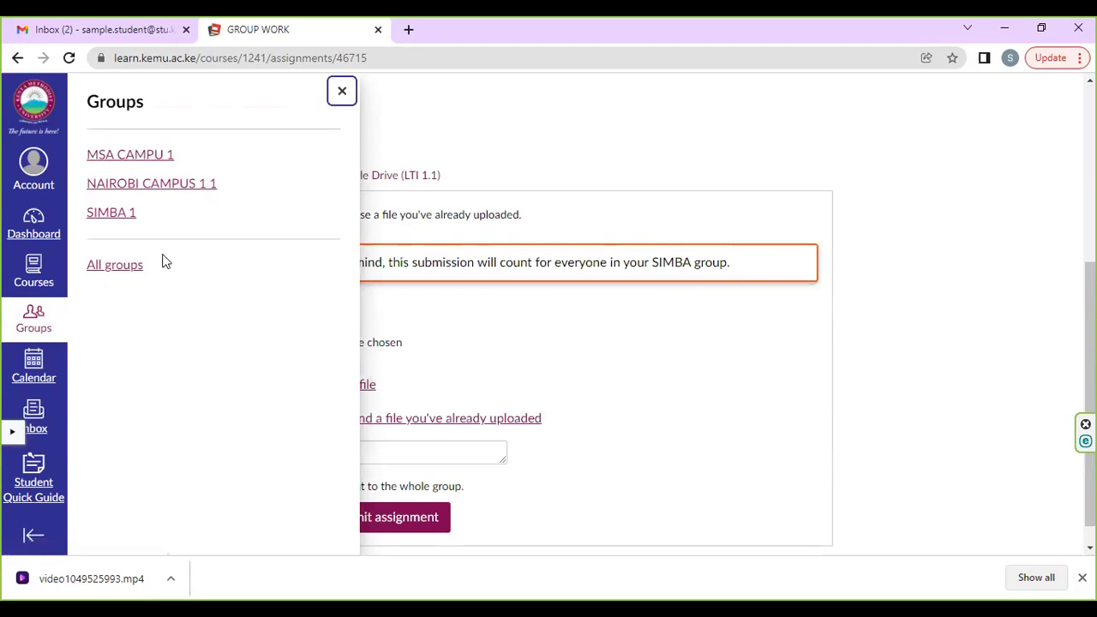
click(121, 266)
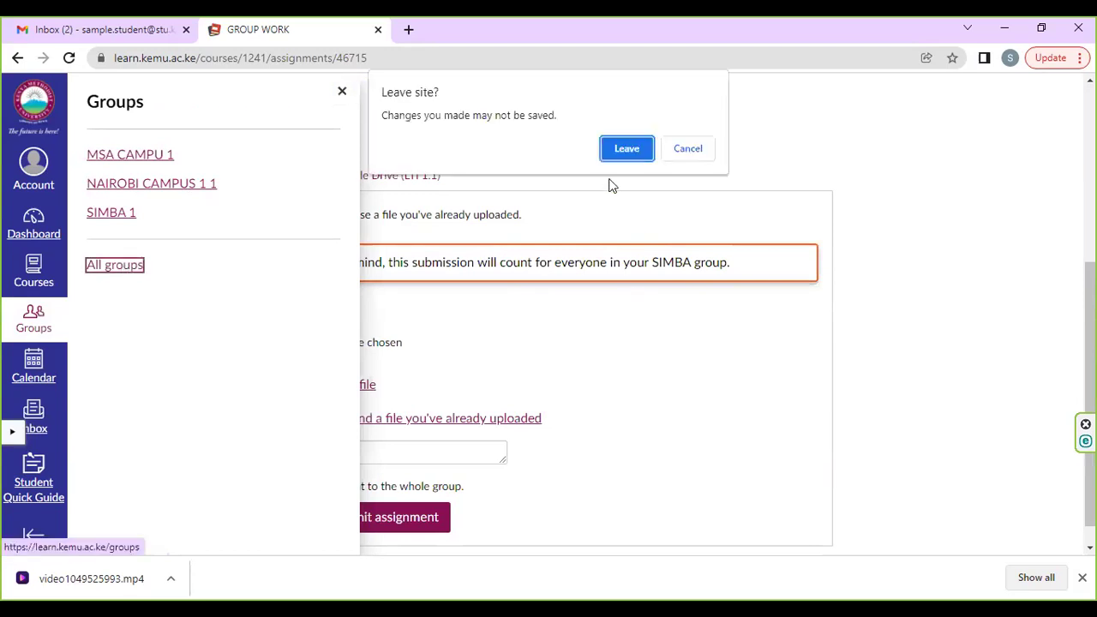
click(626, 151)
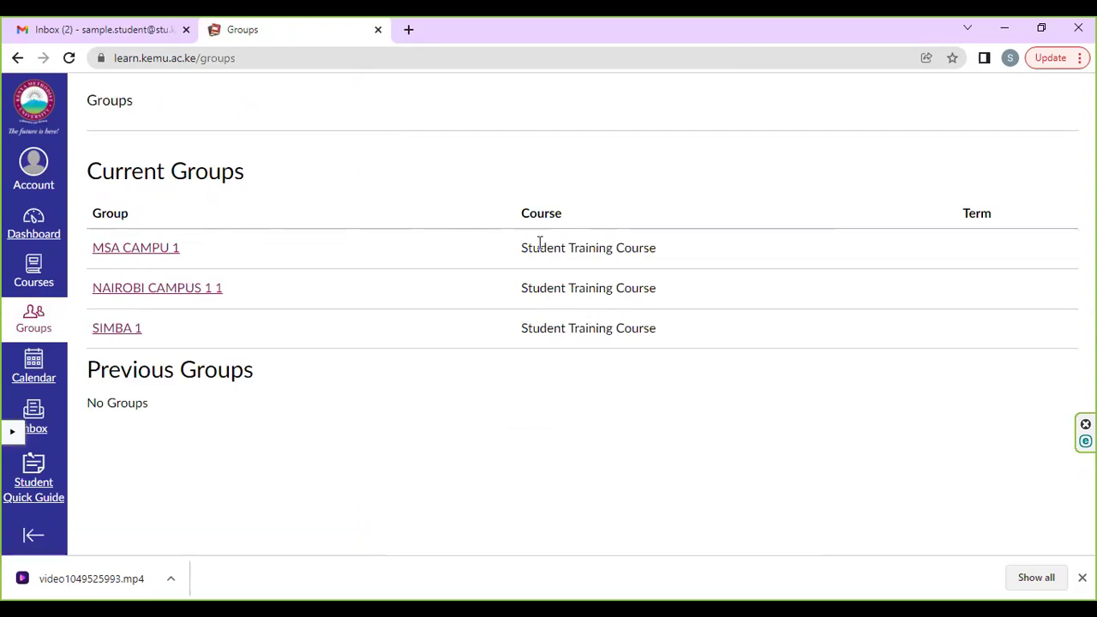
click(110, 332)
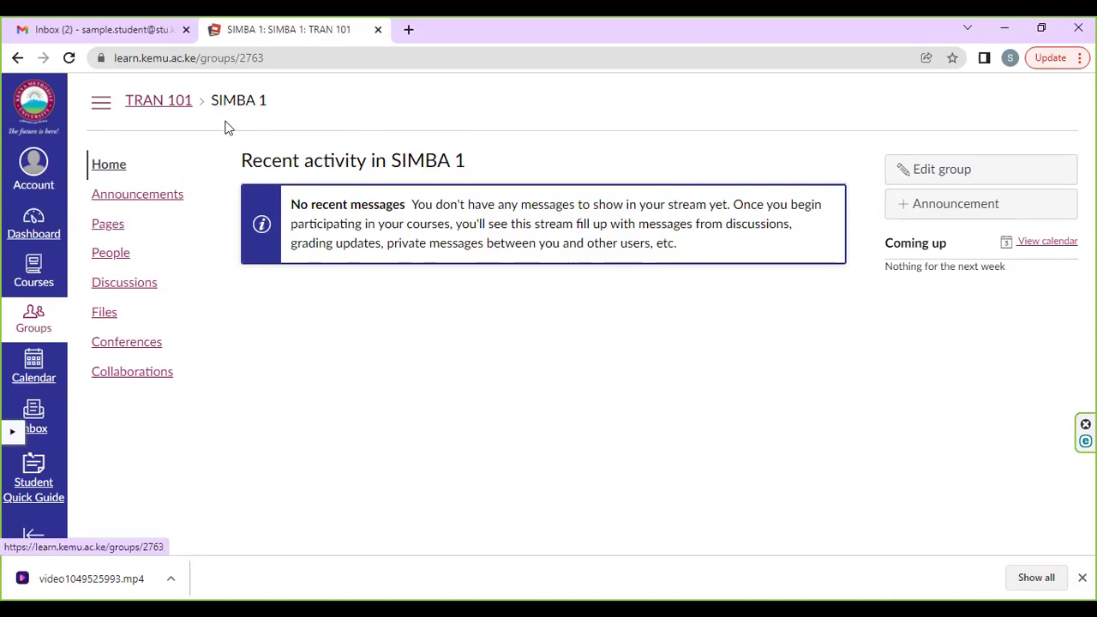
click(110, 254)
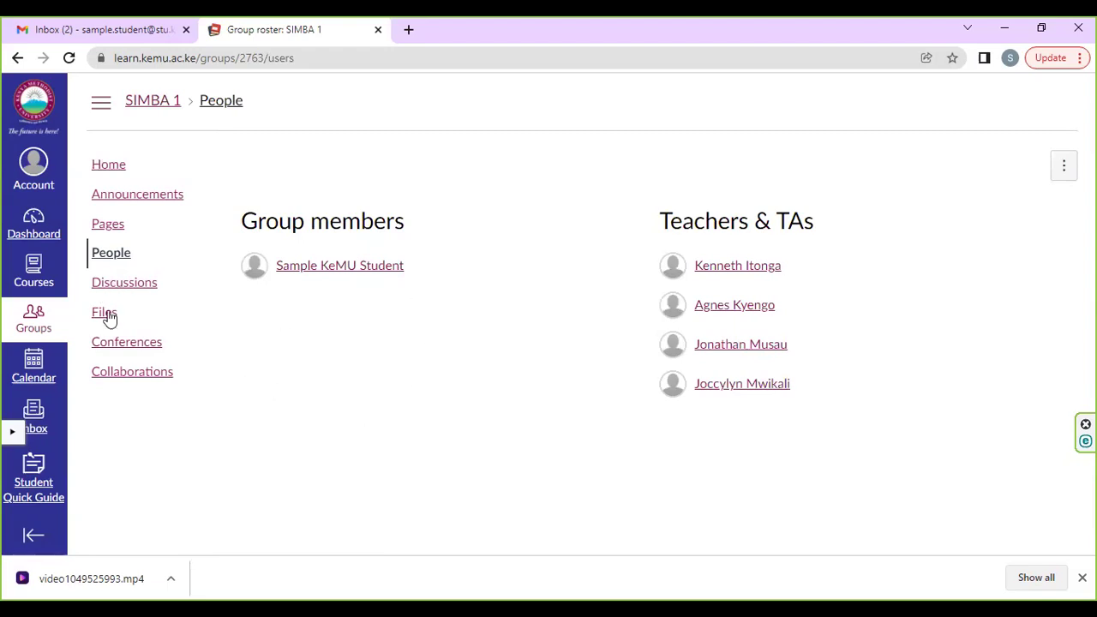
Start a new announcement in the SIMBA 1 group titled "Meeting for discussion on Saturday 2/9/2023"
click(139, 196)
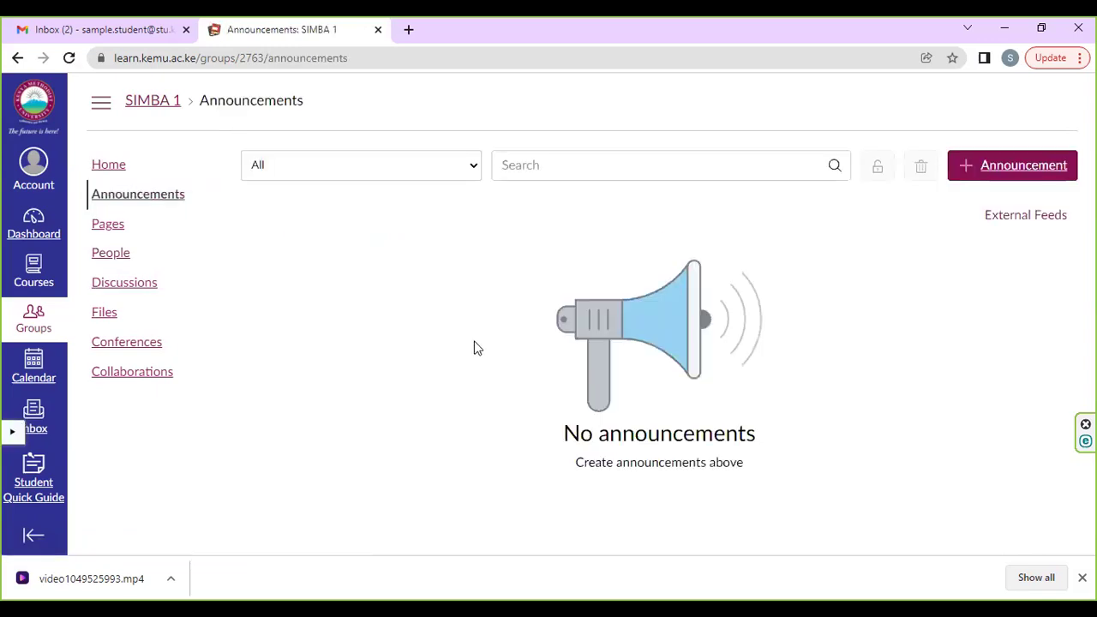
click(986, 168)
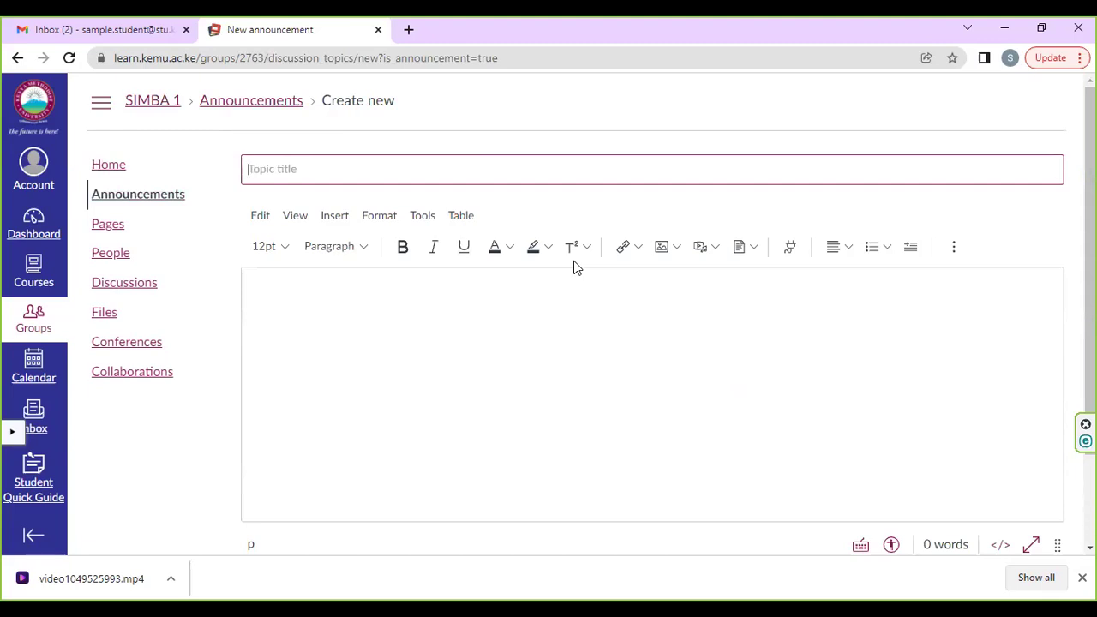
text(Our)
key(BackSpace)
key(BackSpace)
key(BackSpace)
text(Meeting for discussion)
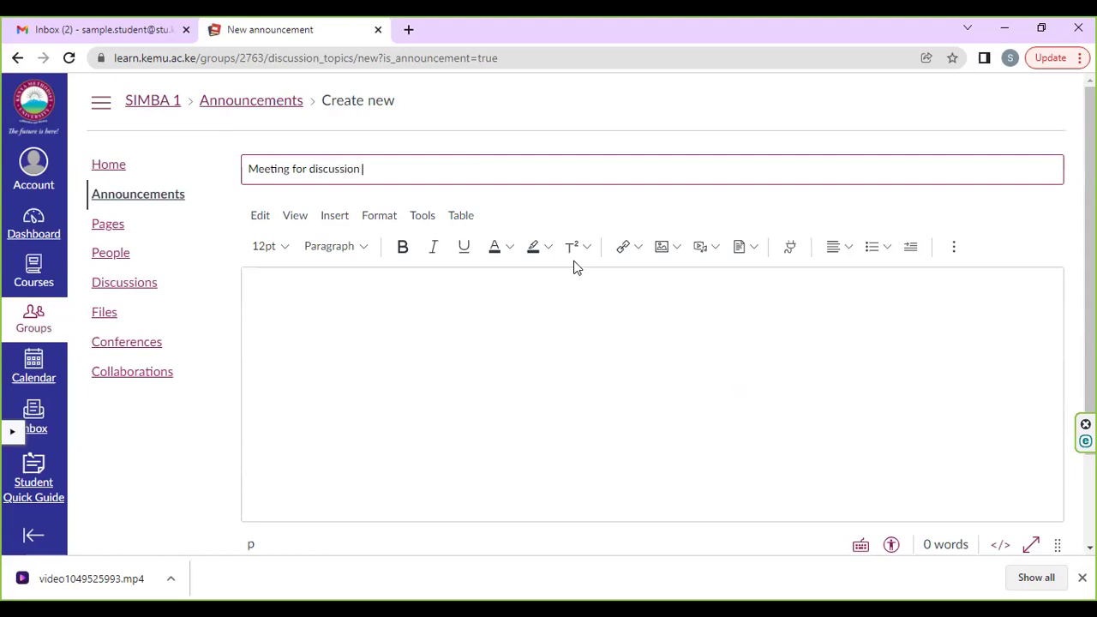
text( 0)
key(BackSpace)
text(onn Saturday 2/9/2023)
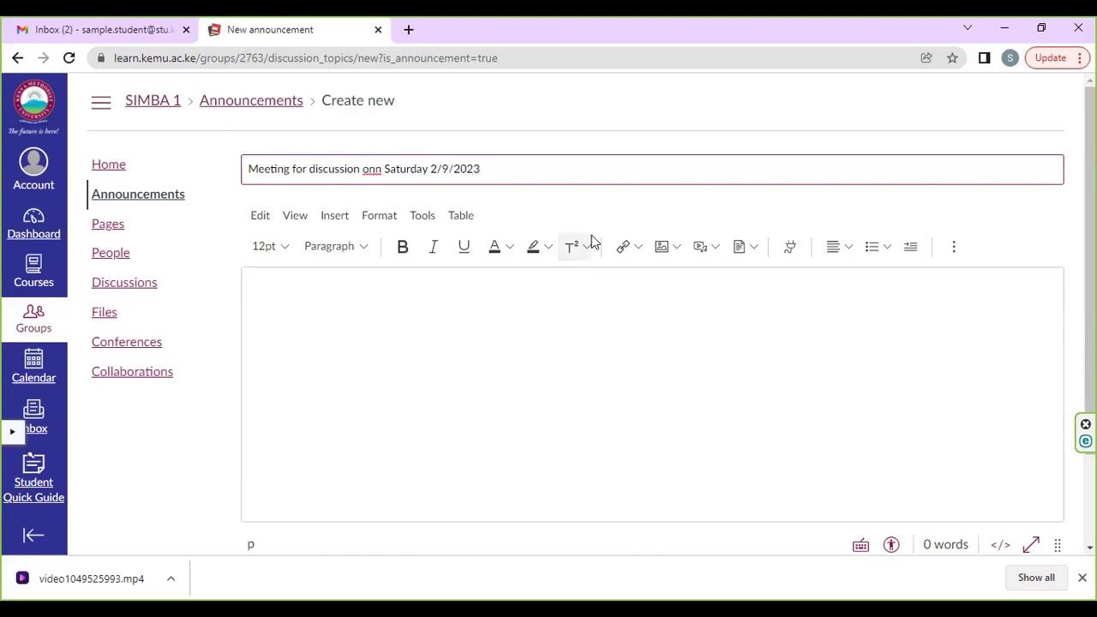
click(384, 172)
key(BackSpace)
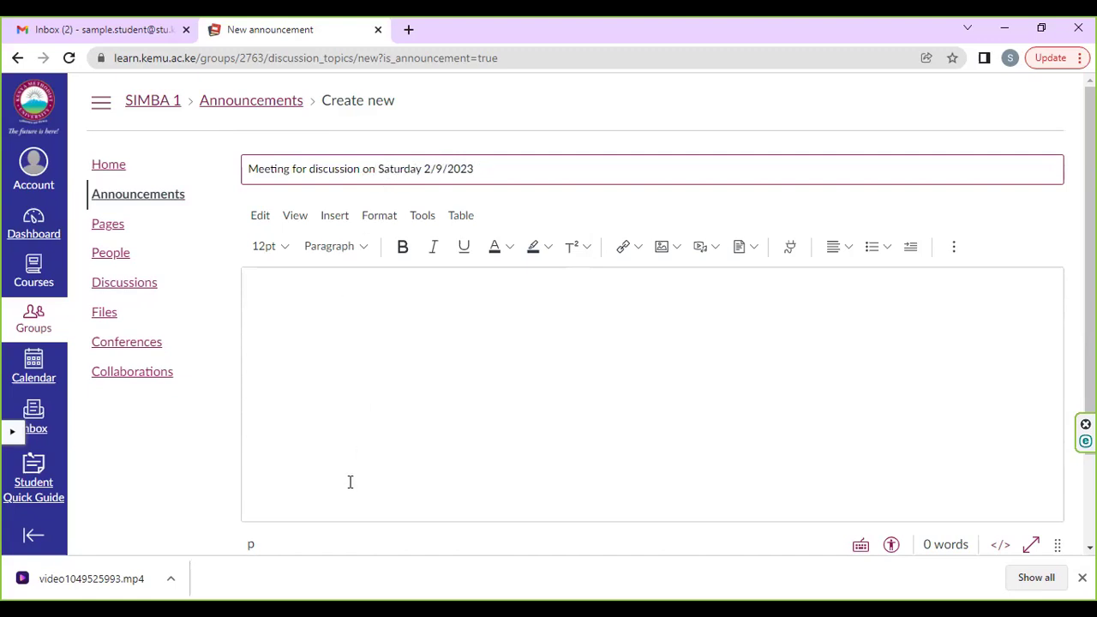
Begin the announcement message with the greeting "Dear group members,"
click(287, 315)
text(D)
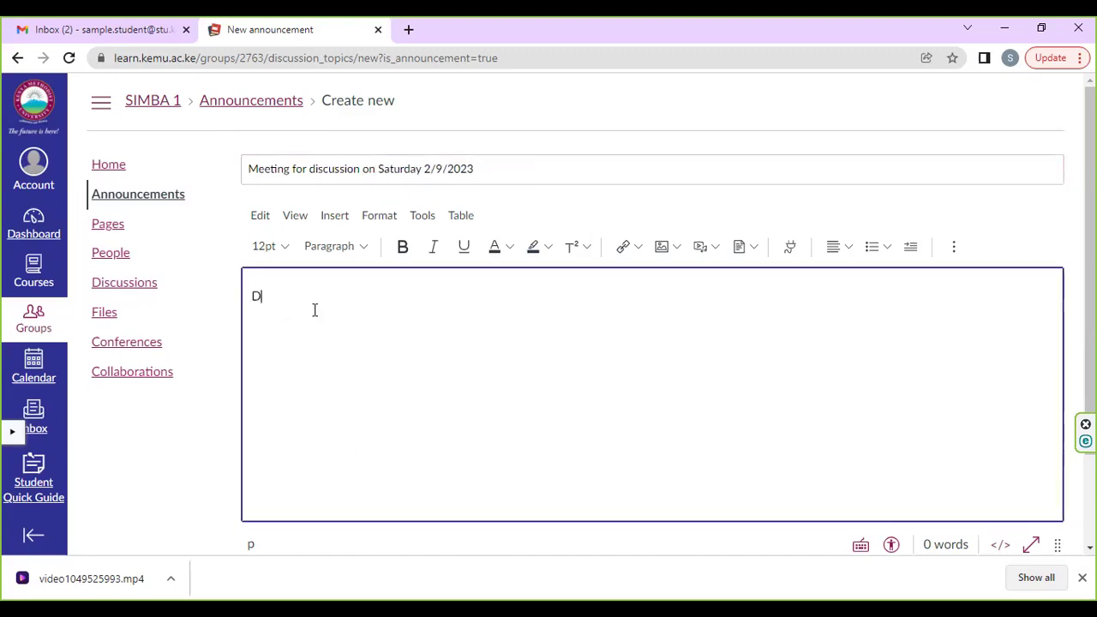
text(ear)
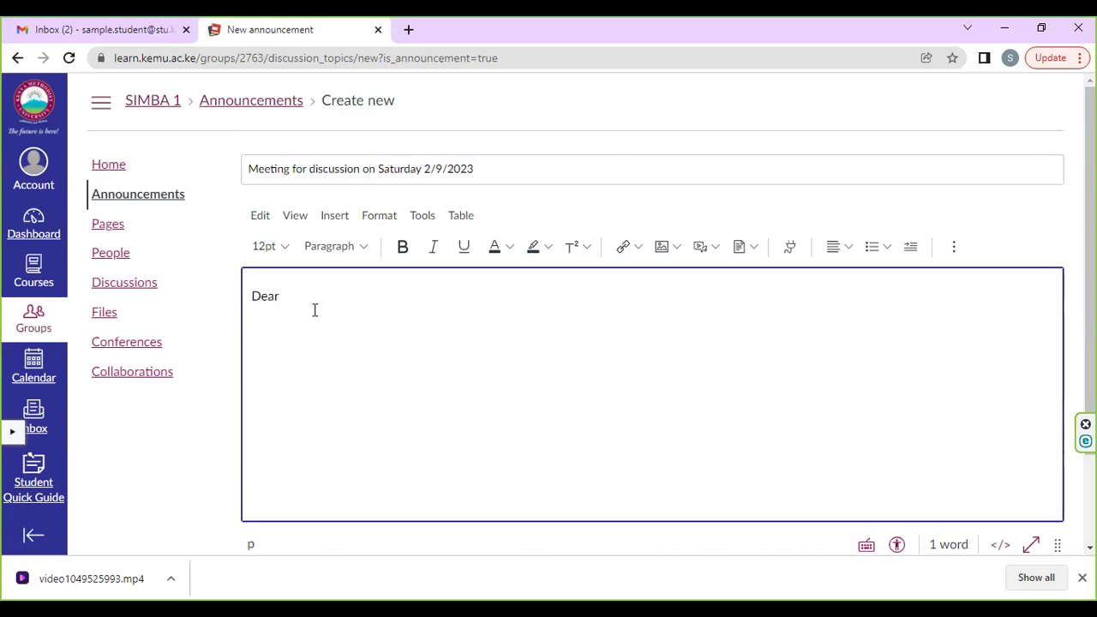
text( group)
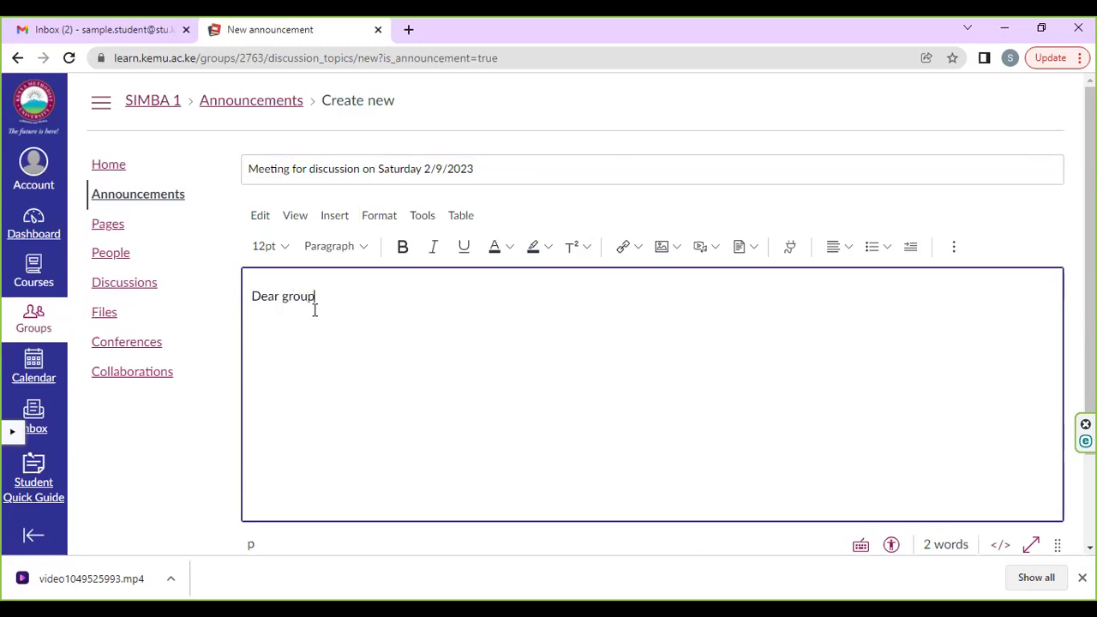
text( memn)
key(BackSpace)
text(bers,L)
key(BackSpace)
Write "Kindly lets meet here on Saturday 2/9/2023 at 7pm - 9pm." on a new line below the greeting
text(KIndly)
key(BackSpace)
key(BackSpace)
key(BackSpace)
key(BackSpace)
key(BackSpace)
key(BackSpace)
text(indly let)
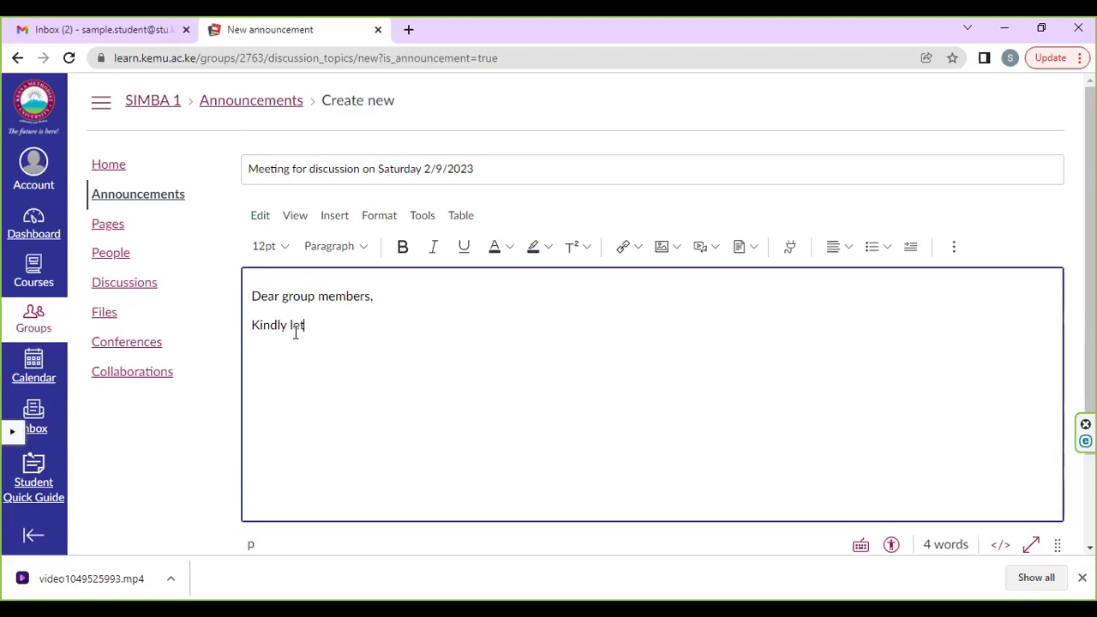
text(s meet here on)
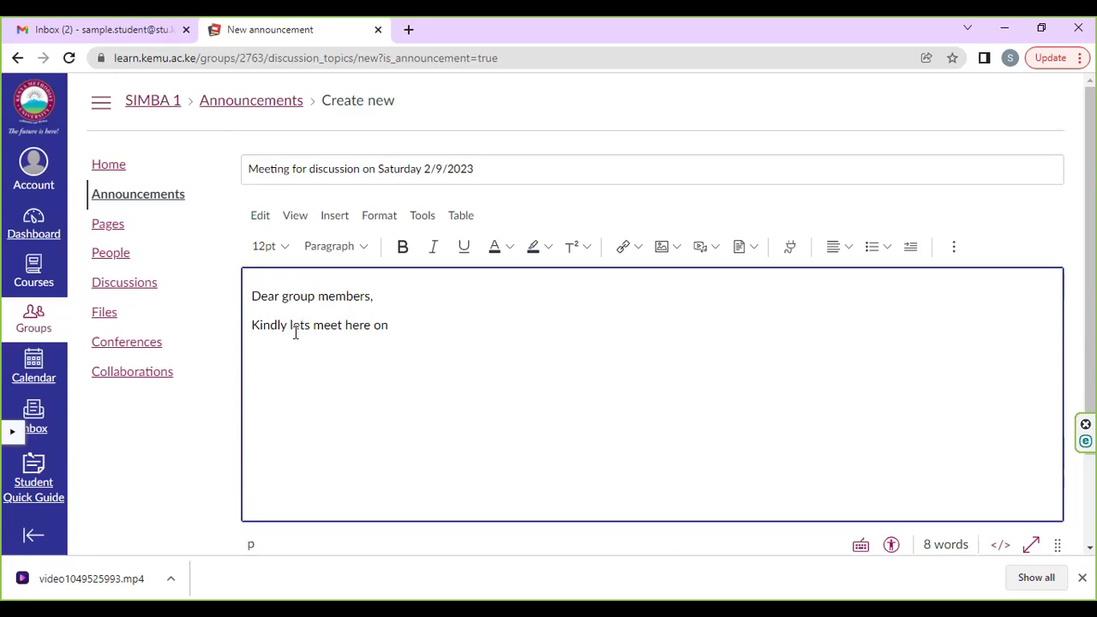
text(Saturday 2/)
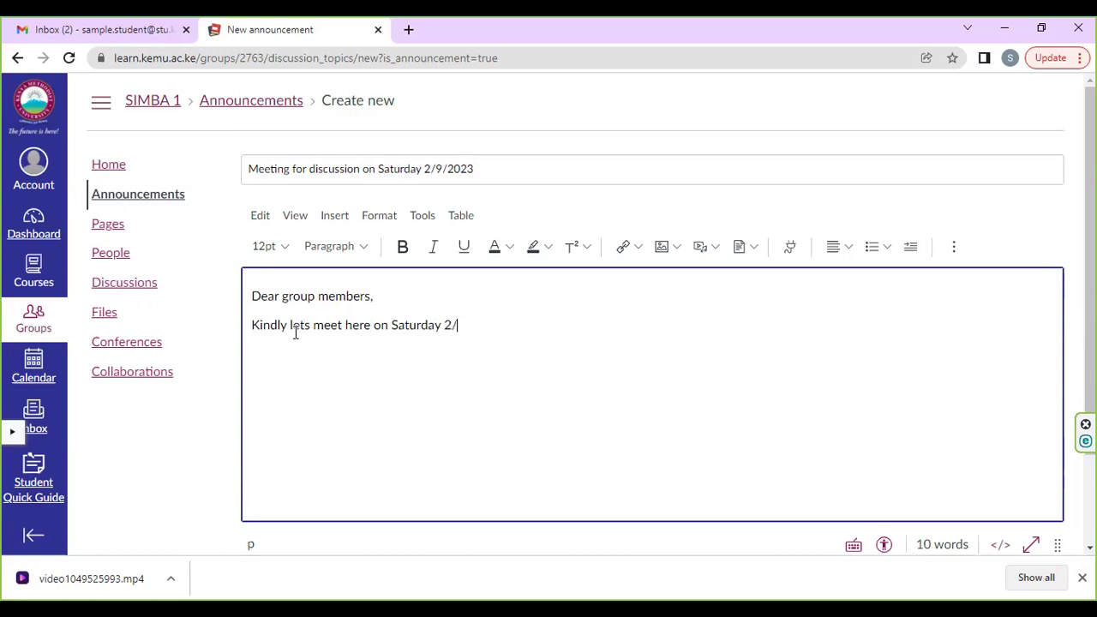
text(9/202)
text(3 )
text(ayt)
key(BackSpace)
key(BackSpace)
text(t)
text(7pm)
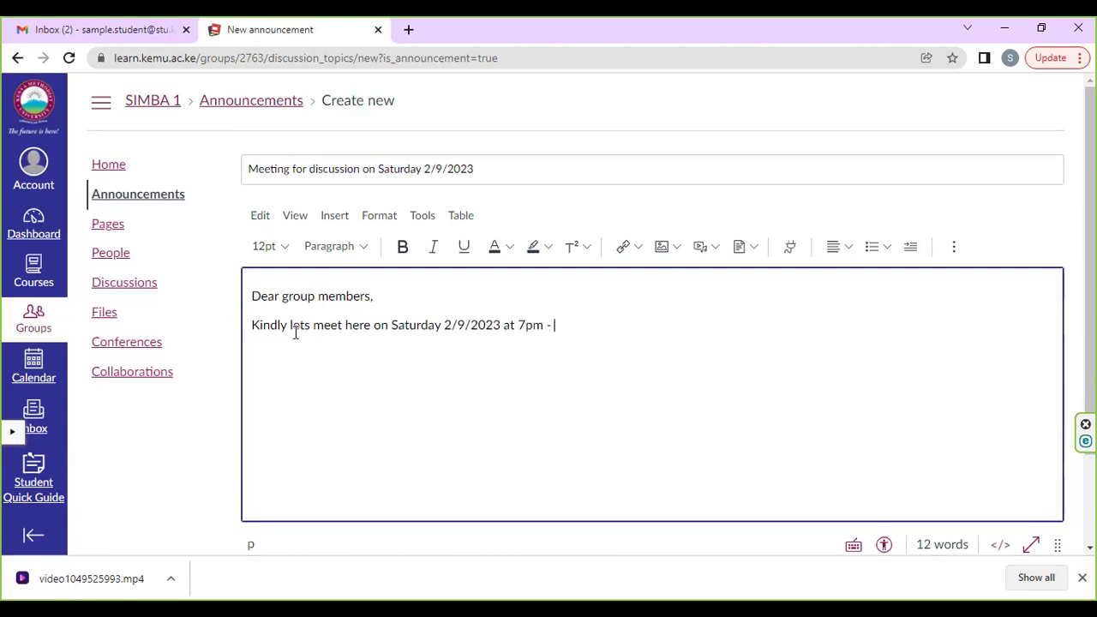
text( - 9)
text(pm)
Continue the paragraph with "Meanwhile, lets do our research on the two topics and come ready to contribute."
text(Meanwh)
text(ile ;let)
text(s)
key(BackSpace)
key(BackSpace)
key(BackSpace)
key(BackSpace)
key(BackSpace)
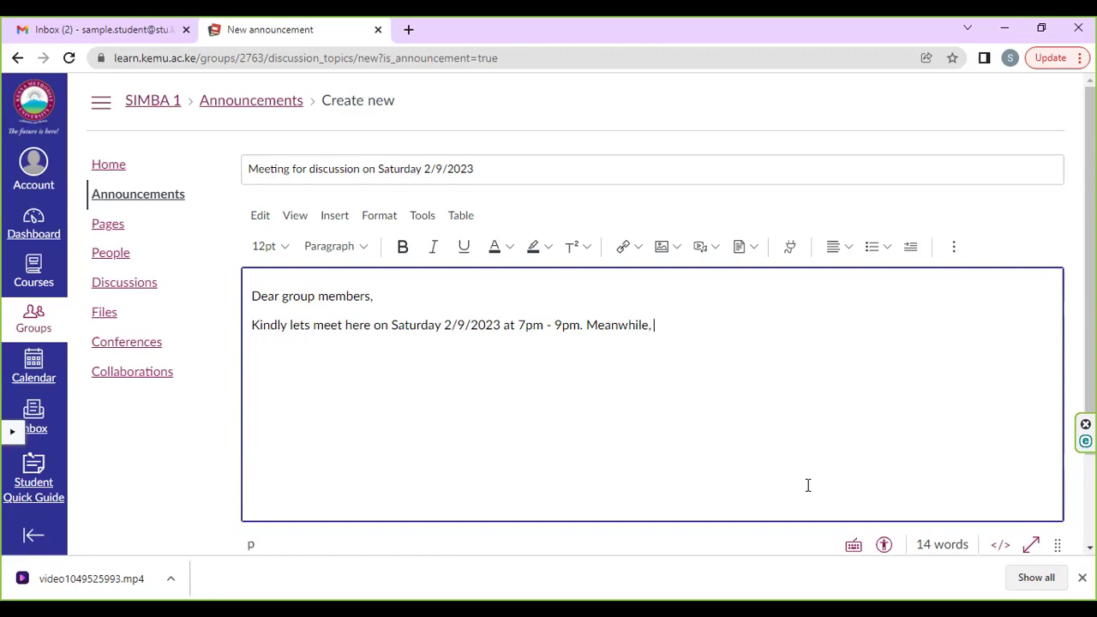
text(, lets do our rese)
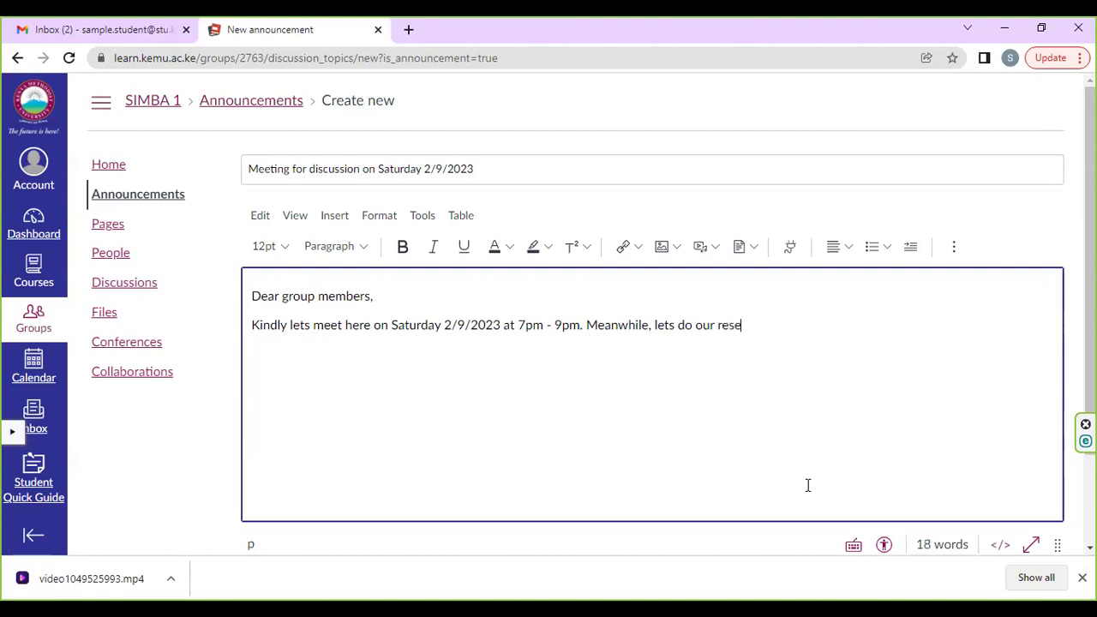
text(arch on the two to)
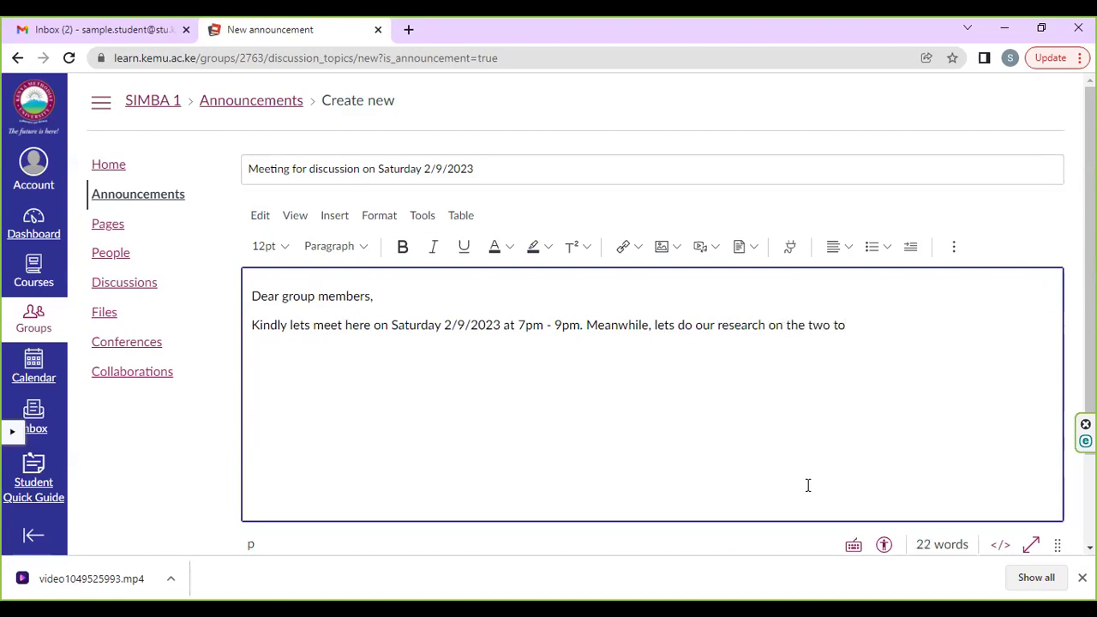
text(pics and come read)
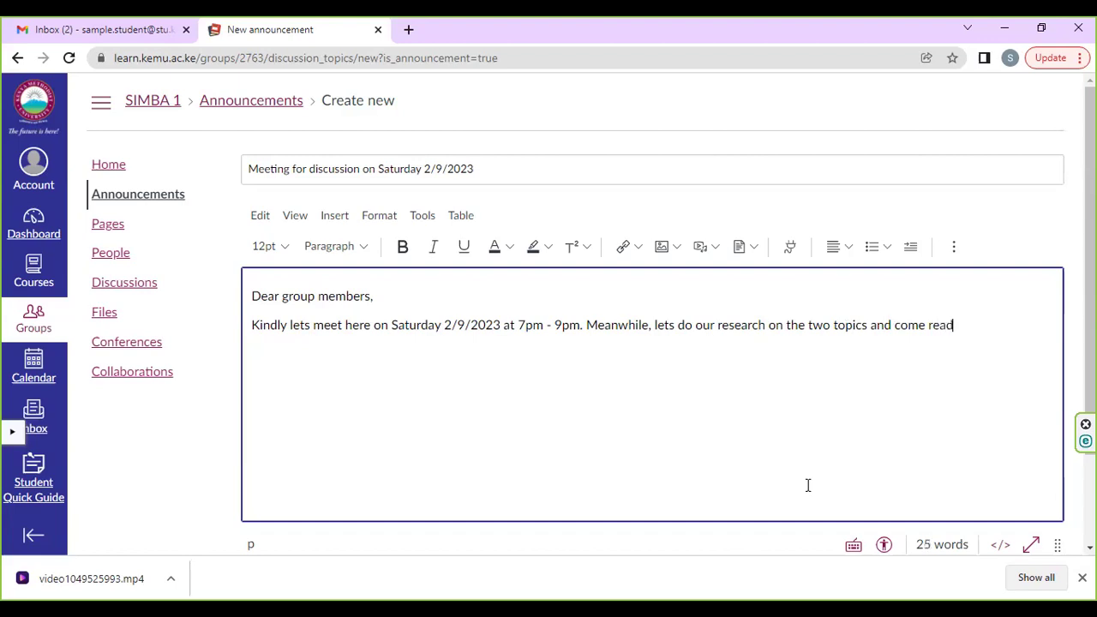
text(y to contribute.)
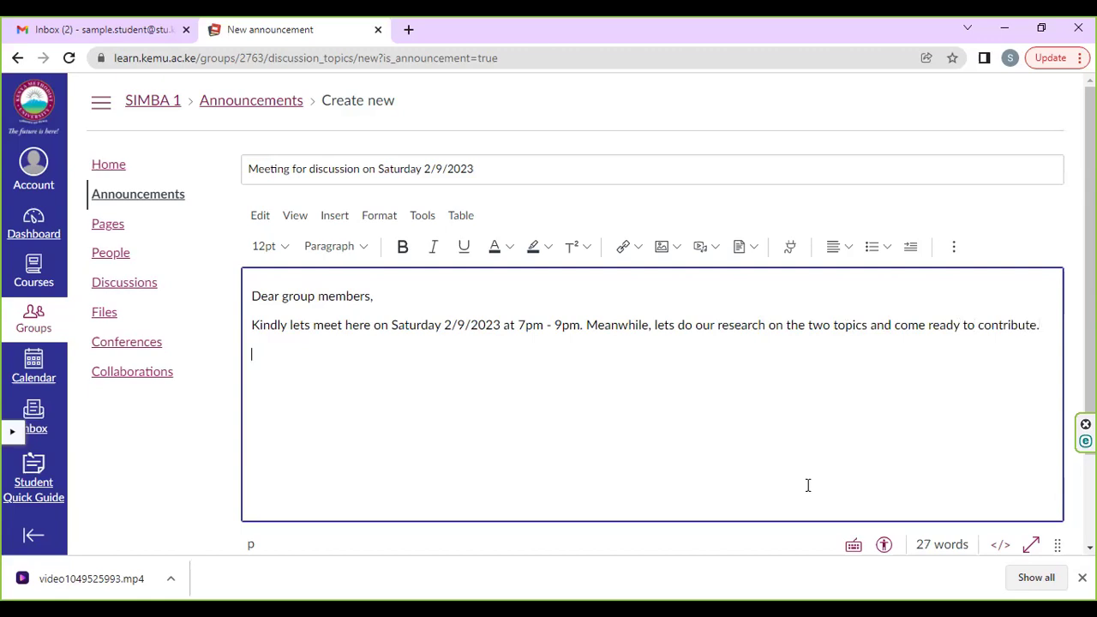
Close the message with "Thank you!" after a blank line and save the announcement
key(Return)
text(Thank you!)
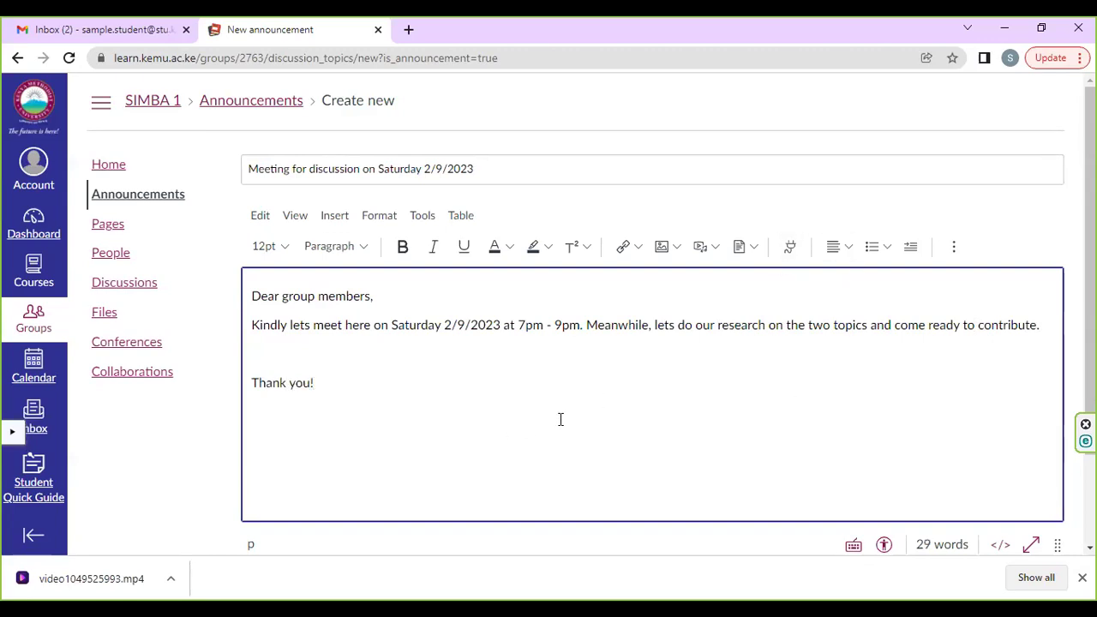
scroll(561, 419, down, 2)
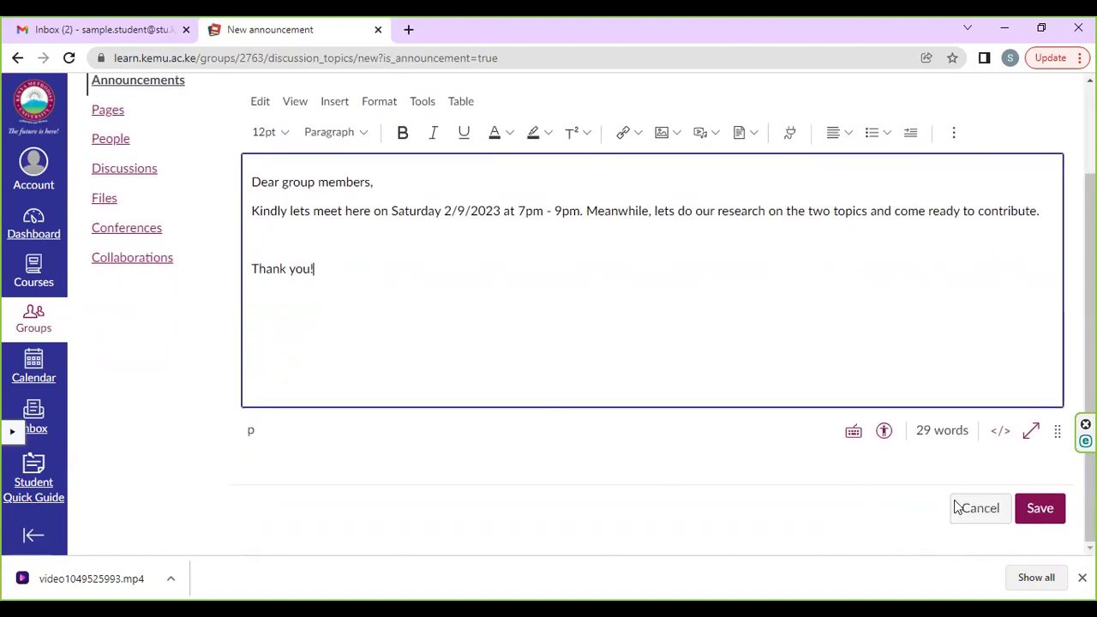
click(1040, 509)
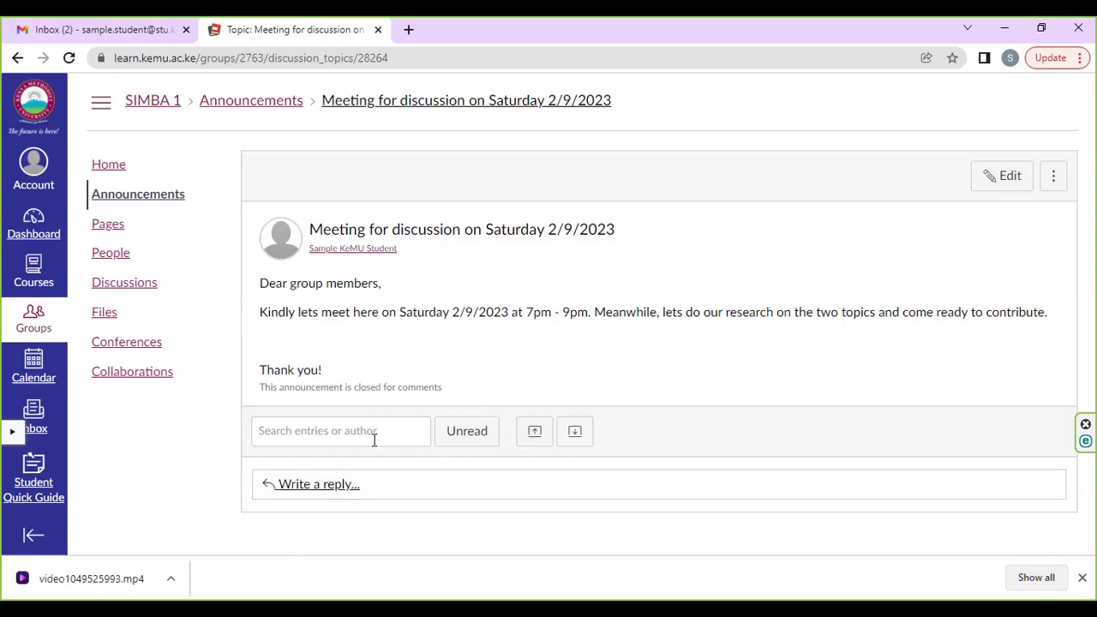
Open the posted announcement for editing, review its title and message, and save it
click(1008, 178)
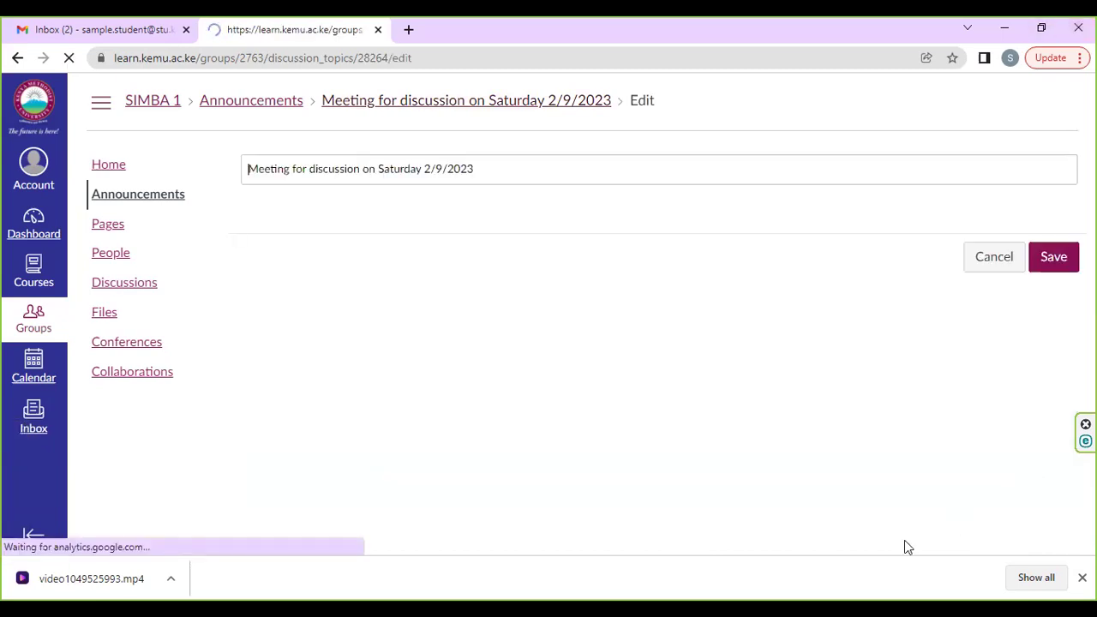
scroll(369, 360, down, 2)
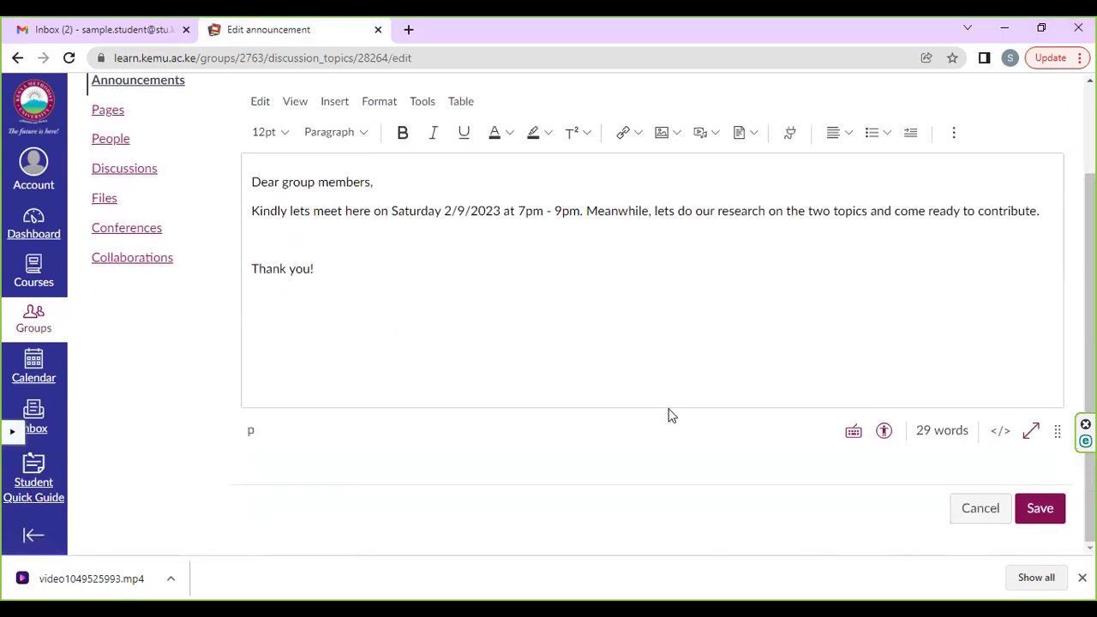
scroll(371, 236, up, 2)
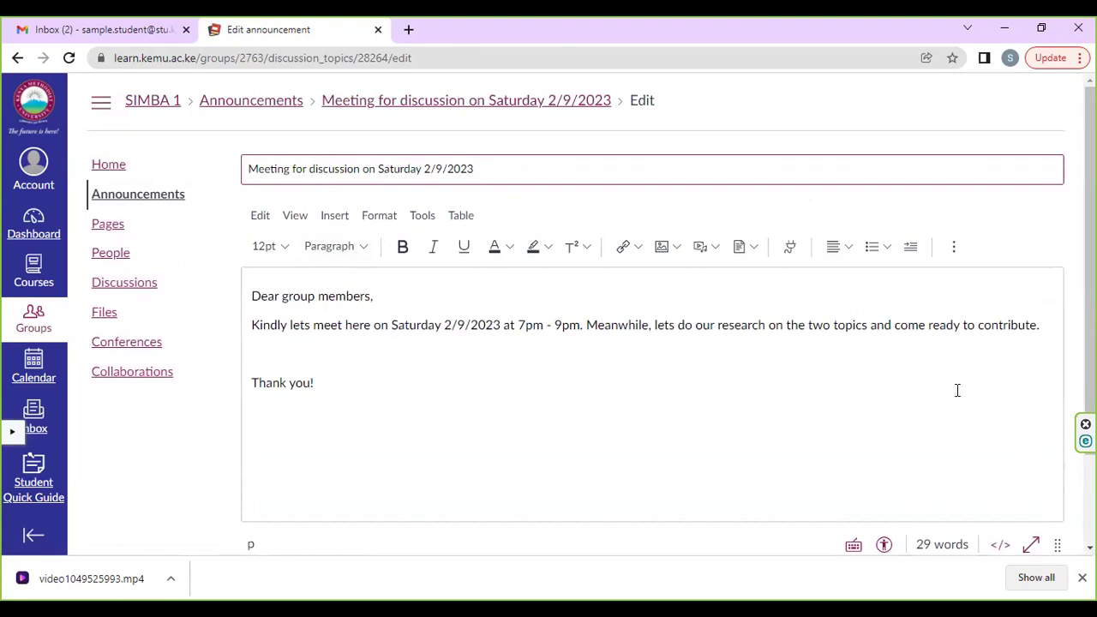
scroll(932, 387, down, 1)
scroll(932, 387, down, 2)
click(1036, 515)
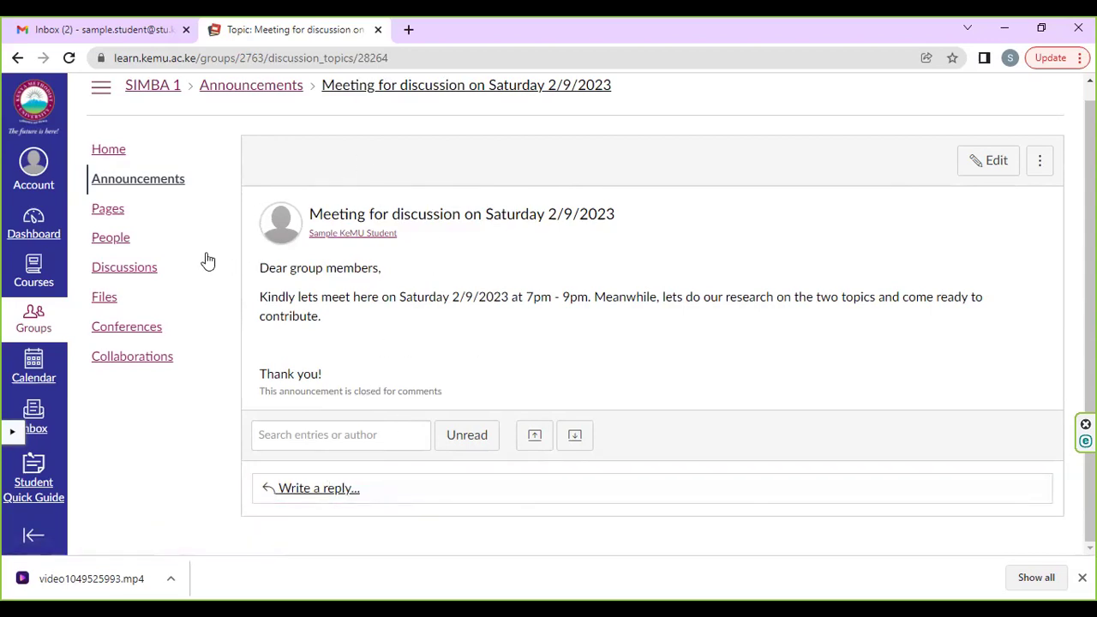
Open the SIMBA 1 group's discussions and start a new discussion topic
click(121, 267)
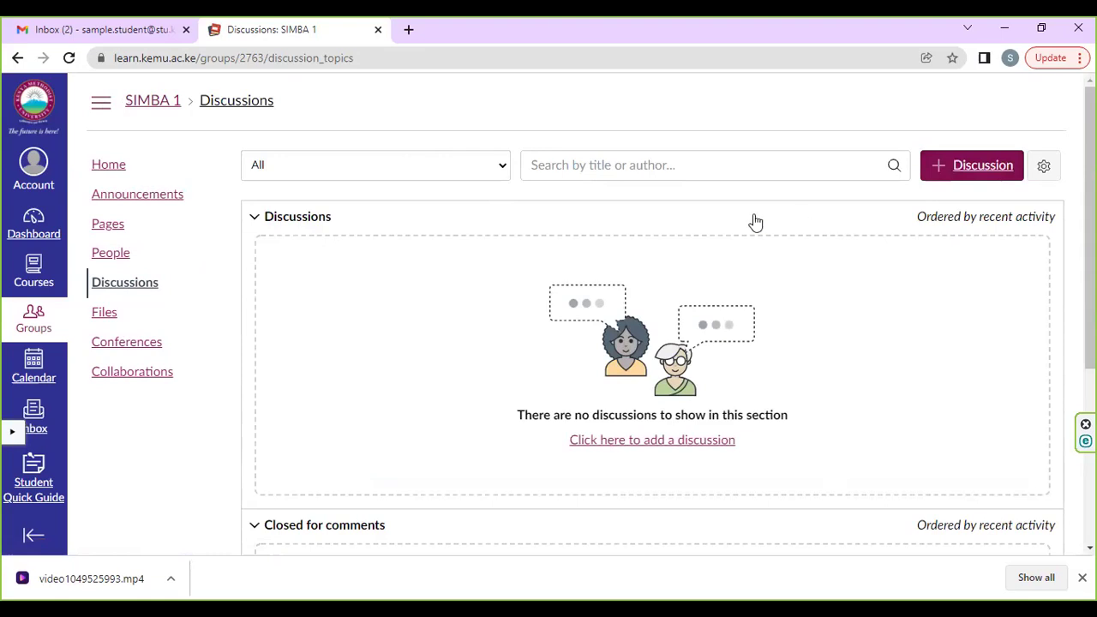
scroll(605, 362, down, 2)
scroll(531, 360, down, 1)
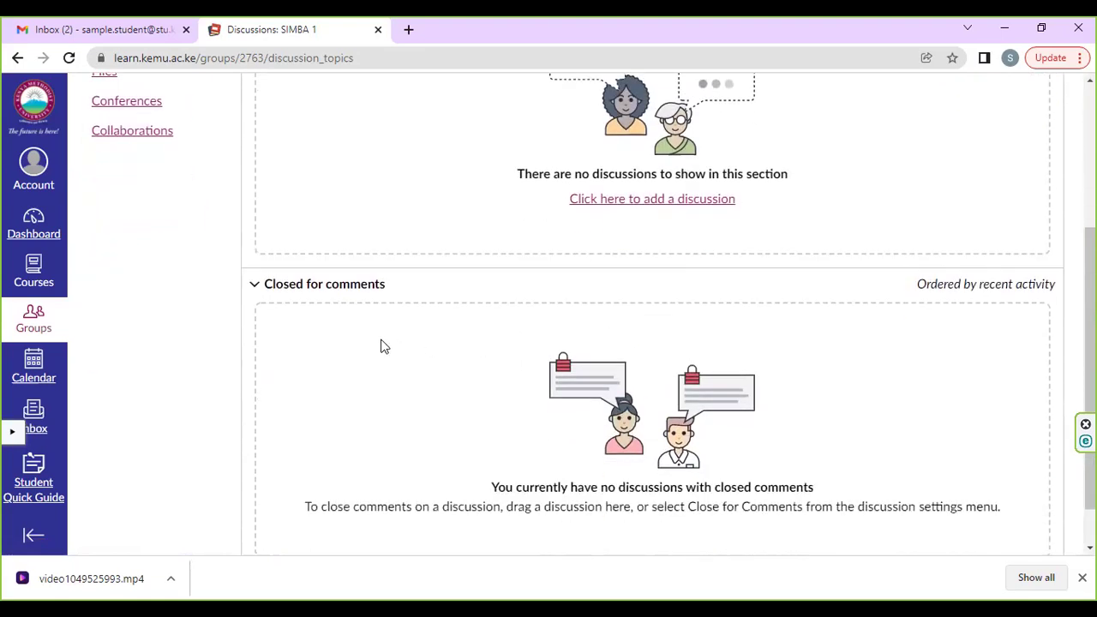
scroll(604, 265, up, 3)
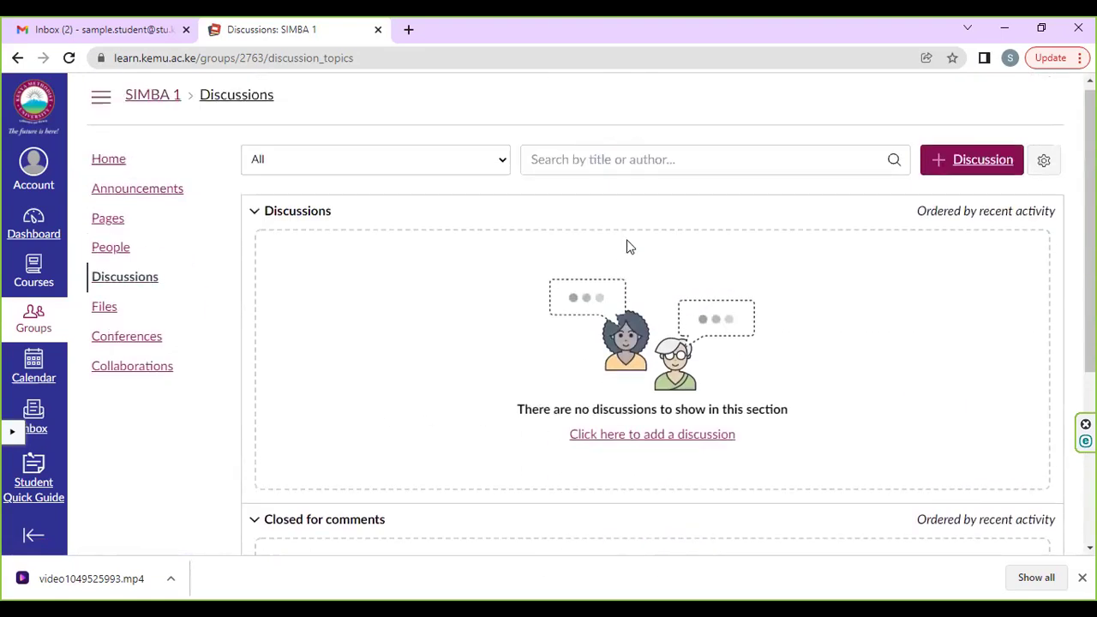
click(956, 164)
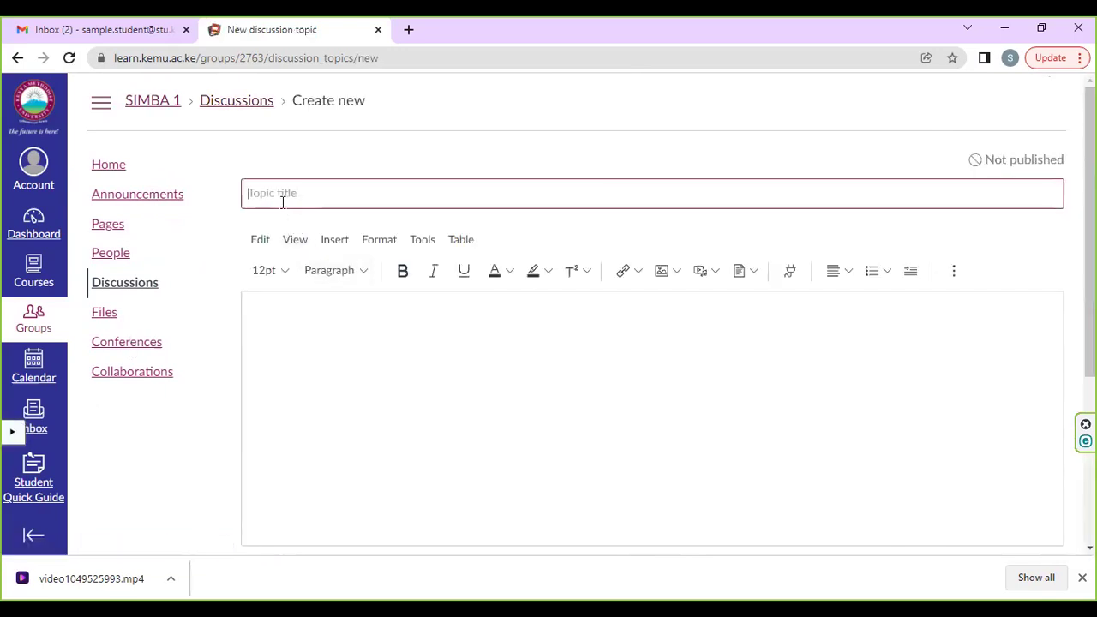
Give the new discussion topic the title "Lets discuss here"
click(271, 305)
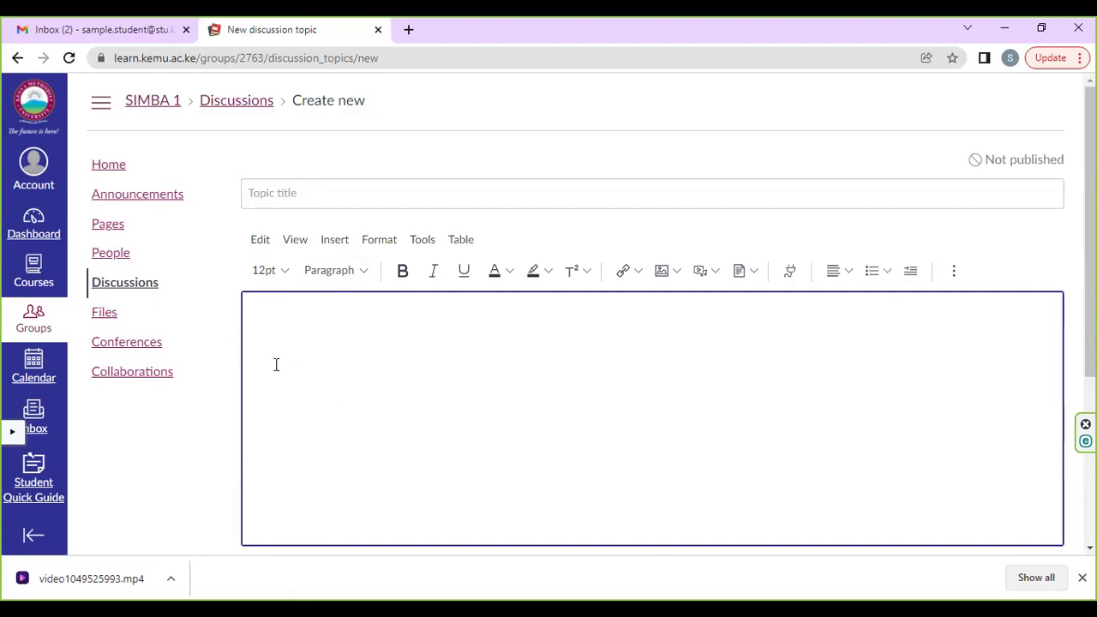
click(290, 194)
text(Let)
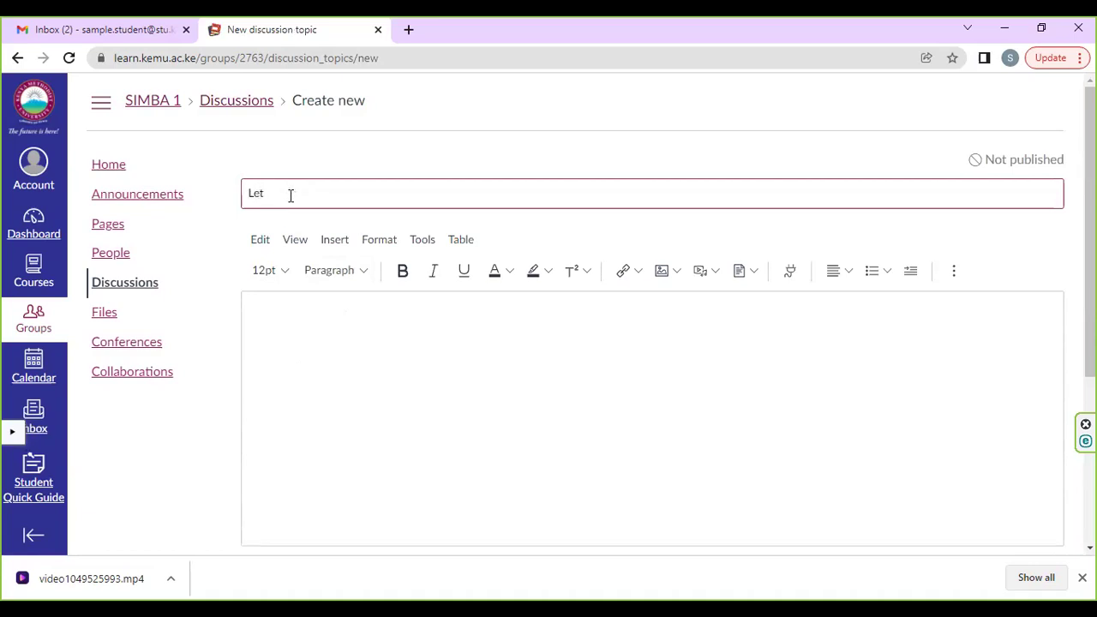
text(s put our ans)
key(BackSpace)
key(BackSpace)
key(BackSpace)
key(BackSpace)
key(BackSpace)
key(BackSpace)
key(BackSpace)
key(BackSpace)
key(BackSpace)
text(discuss here)
Allow threaded replies for the discussion, leave its body empty, and save the topic
scroll(386, 334, down, 2)
click(360, 214)
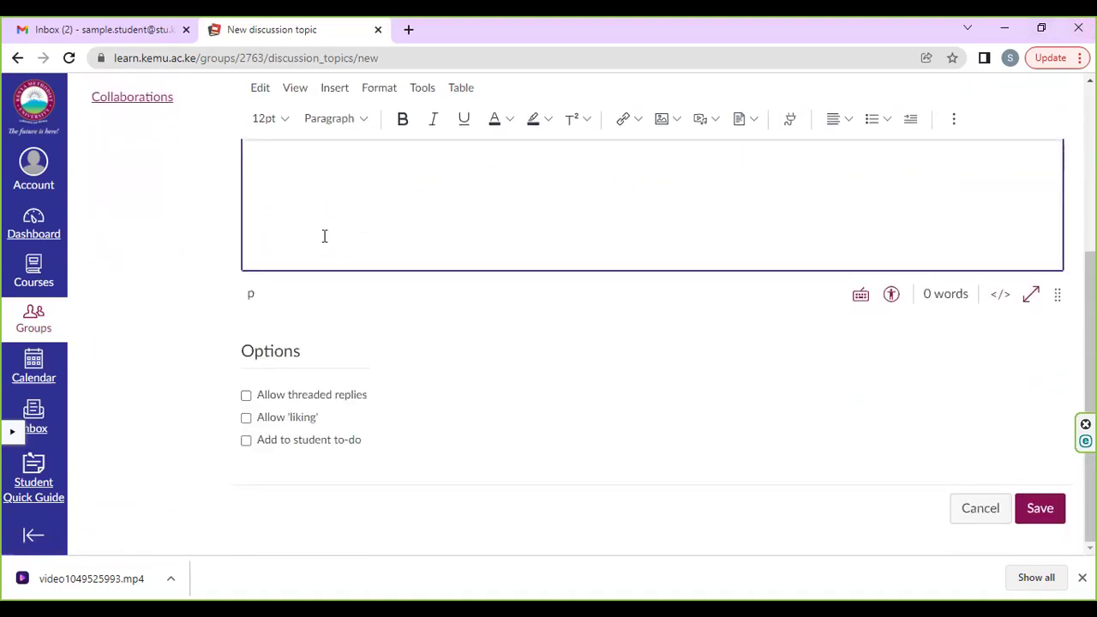
scroll(321, 257, up, 2)
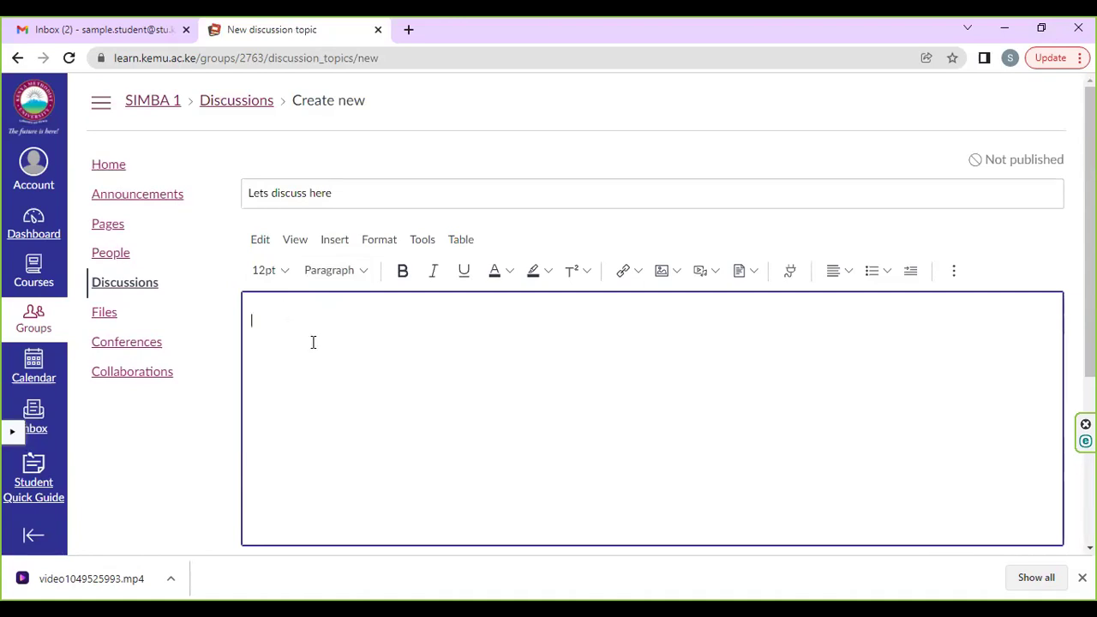
scroll(311, 343, down, 2)
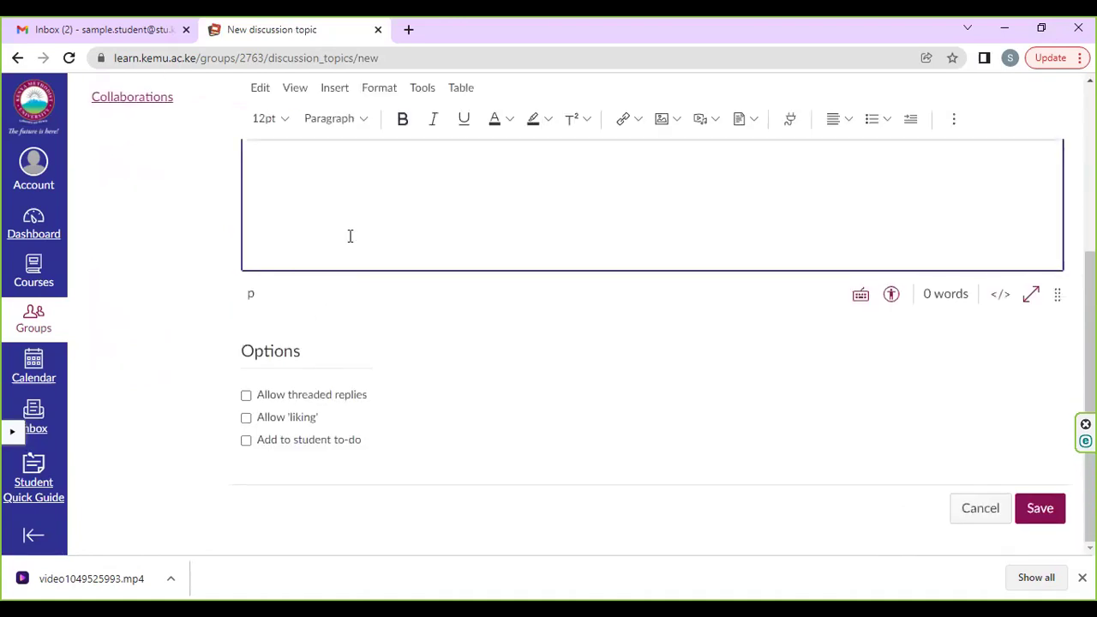
click(327, 393)
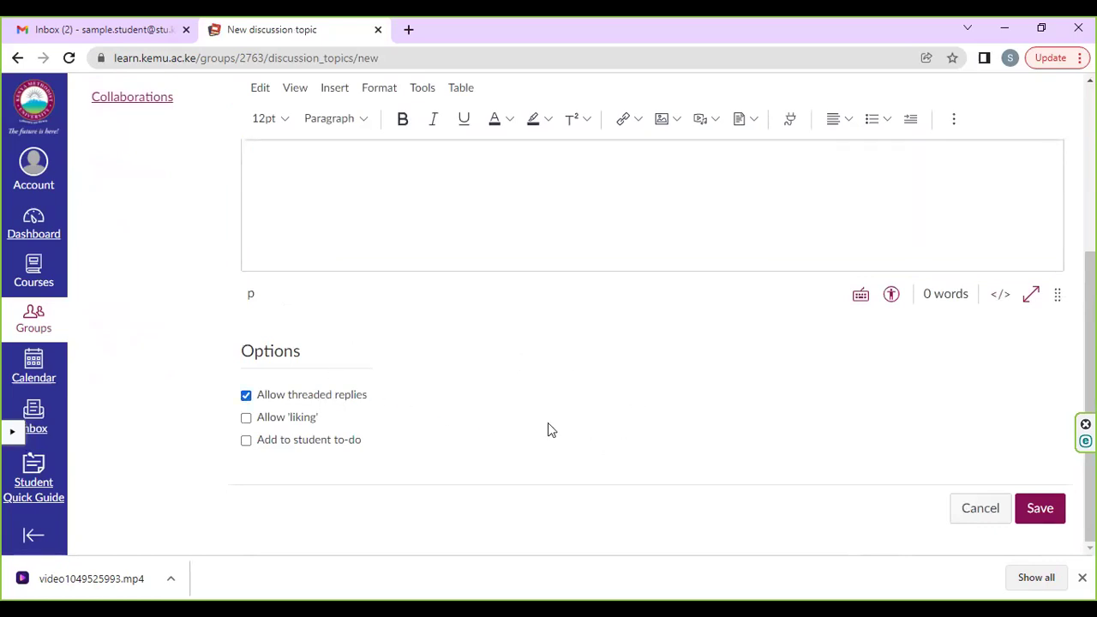
scroll(559, 421, up, 4)
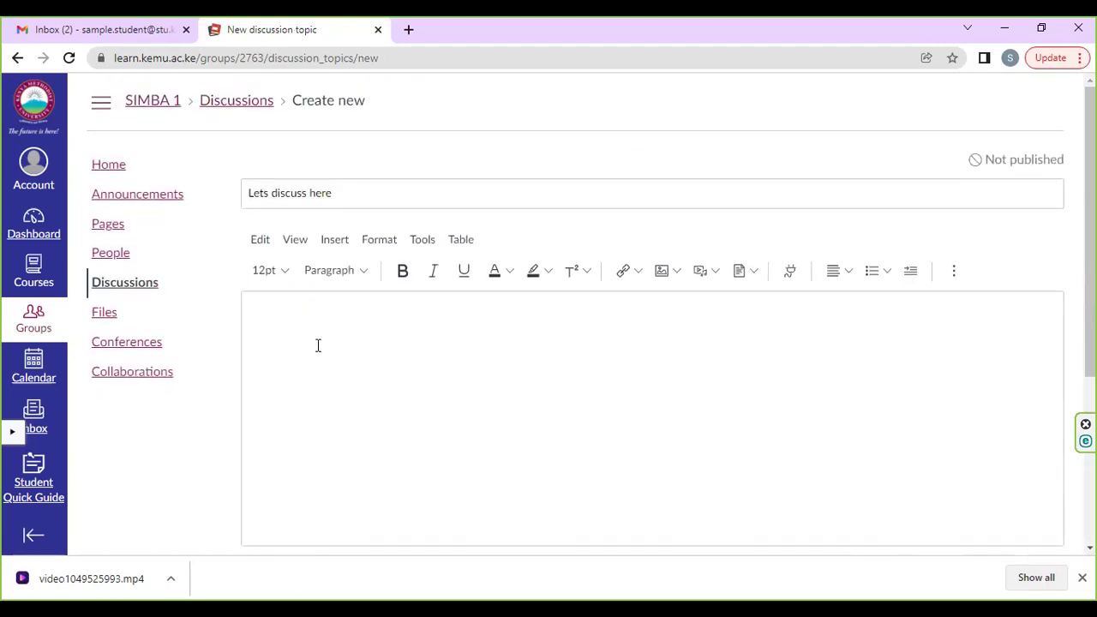
scroll(318, 345, down, 3)
scroll(840, 480, up, 2)
scroll(1003, 514, down, 3)
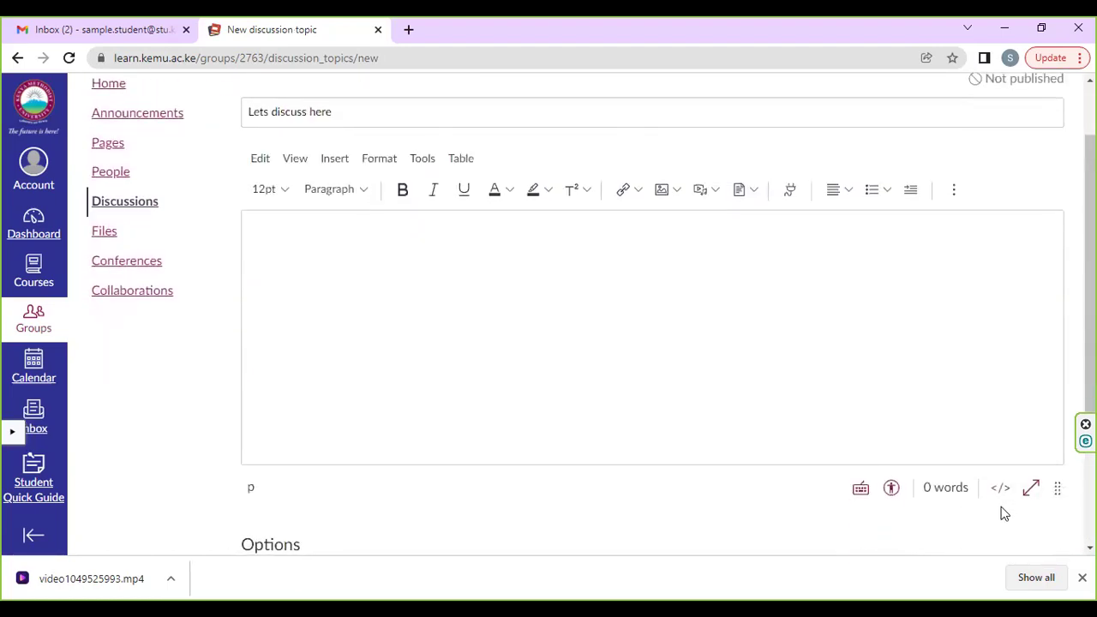
click(1041, 510)
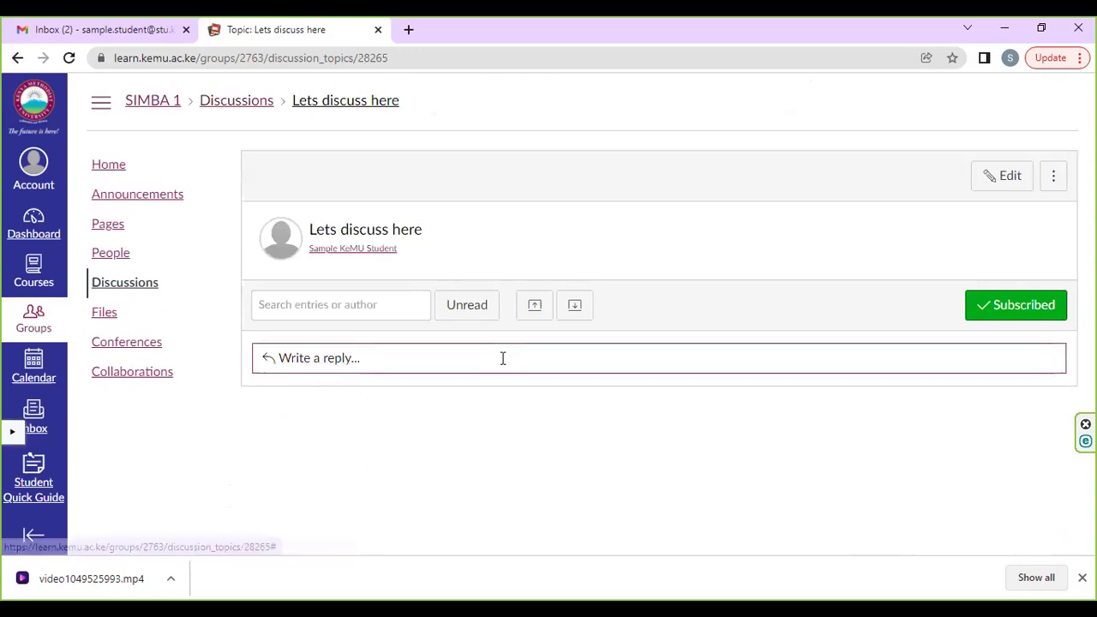
Post a reply to the discussion with "Discuss", "b cjcjcvjjc" and "ncnnmcvnncv" on separate lines
click(354, 358)
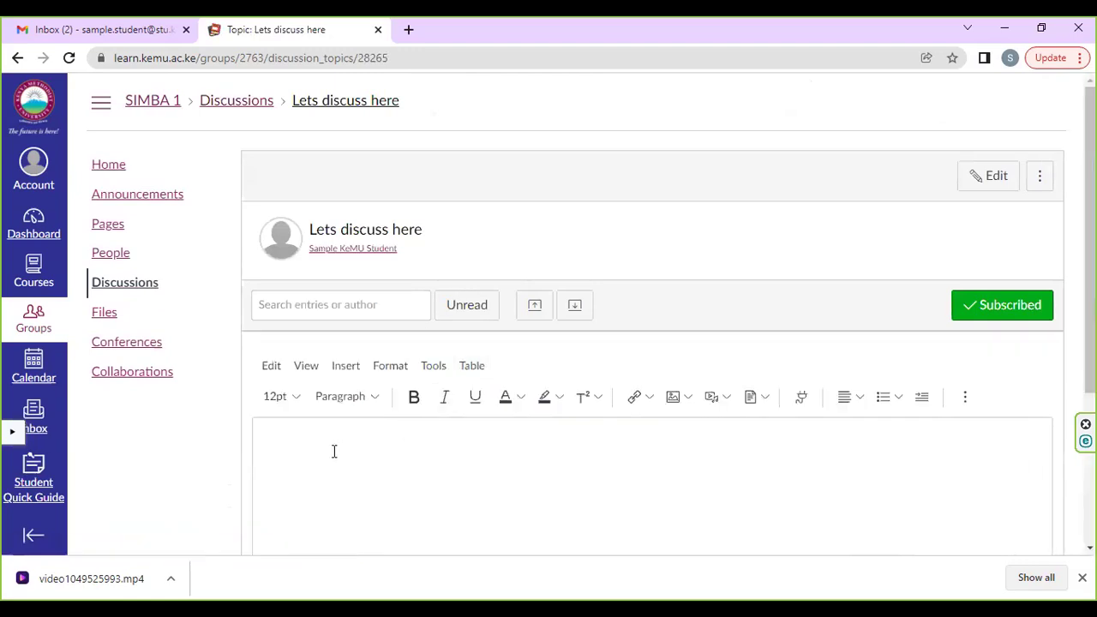
scroll(333, 451, down, 2)
scroll(289, 304, down, 1)
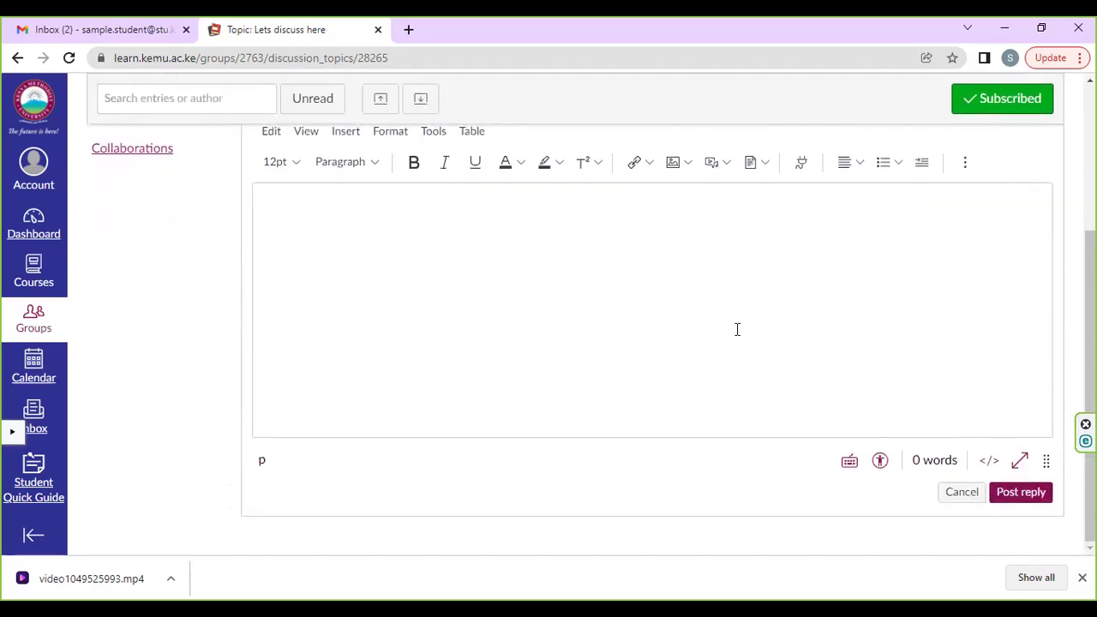
click(334, 231)
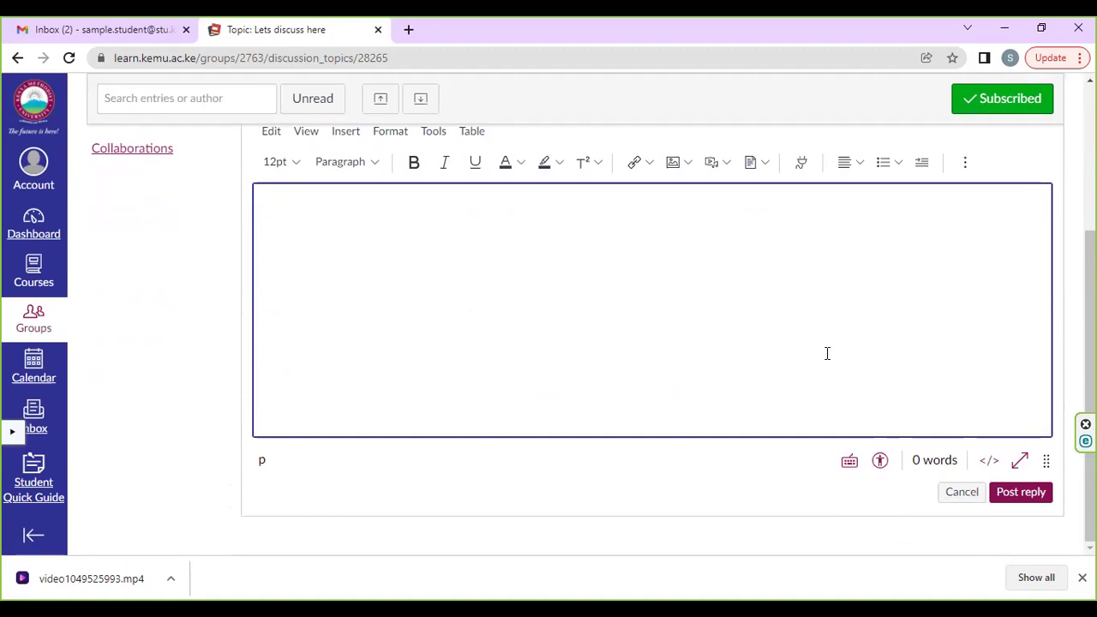
text(Did)
key(BackSpace)
text(scuss )
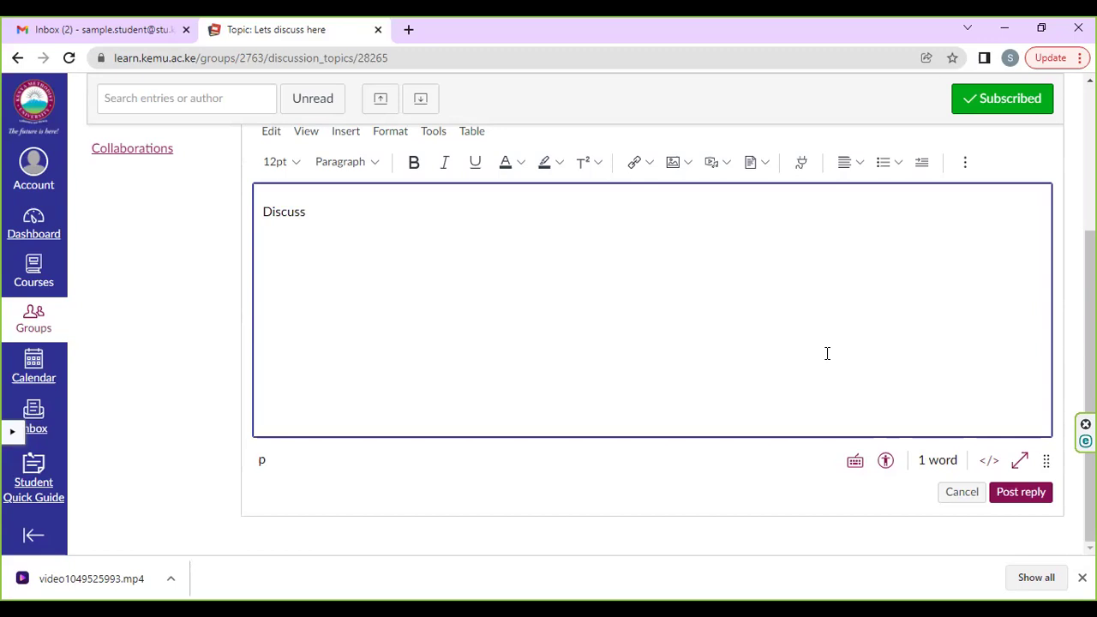
text(b cjcjcvjjc)
key(Return)
text(ncnnmcvnncv)
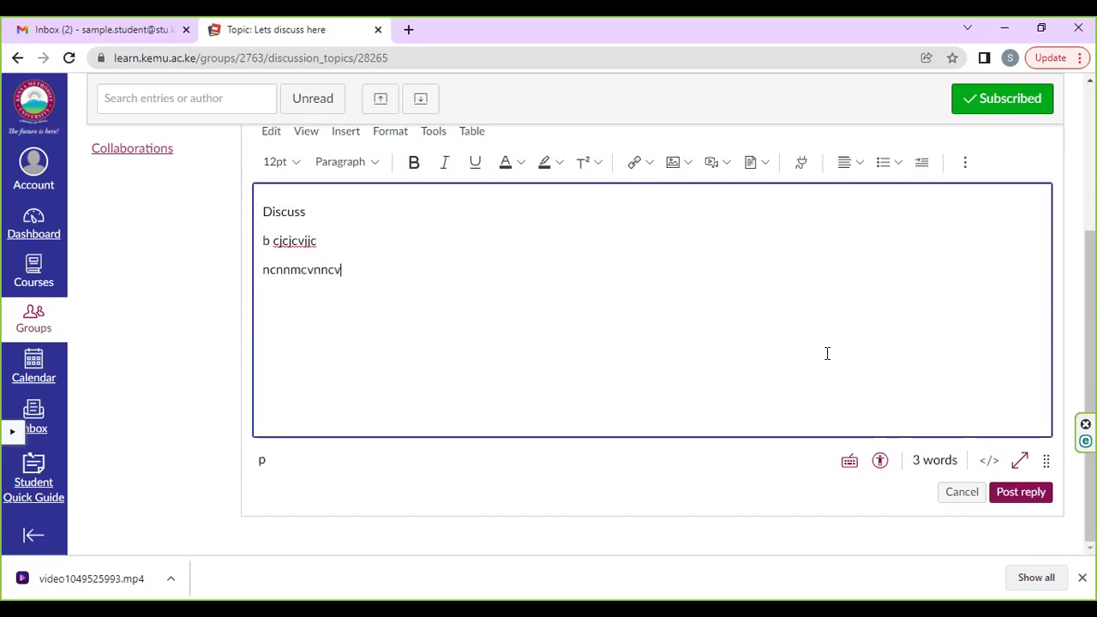
click(1023, 494)
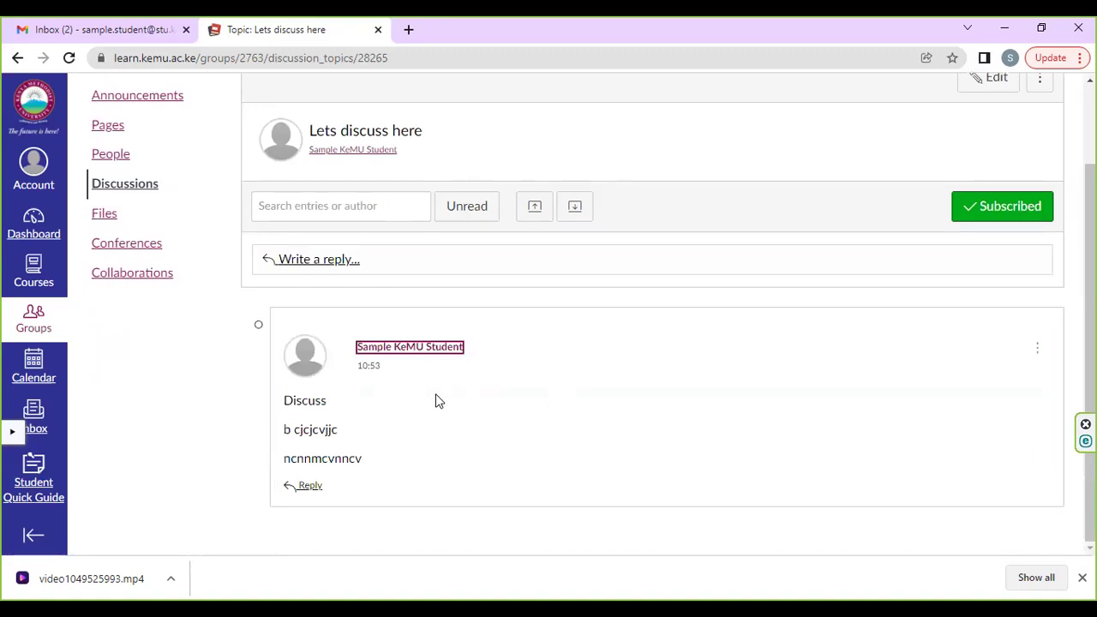
Upload the Desktop documents TRAN 101 - ASSIGNMENT and TRAN 101 SAQ to the SIMBA 1 group's files
click(102, 217)
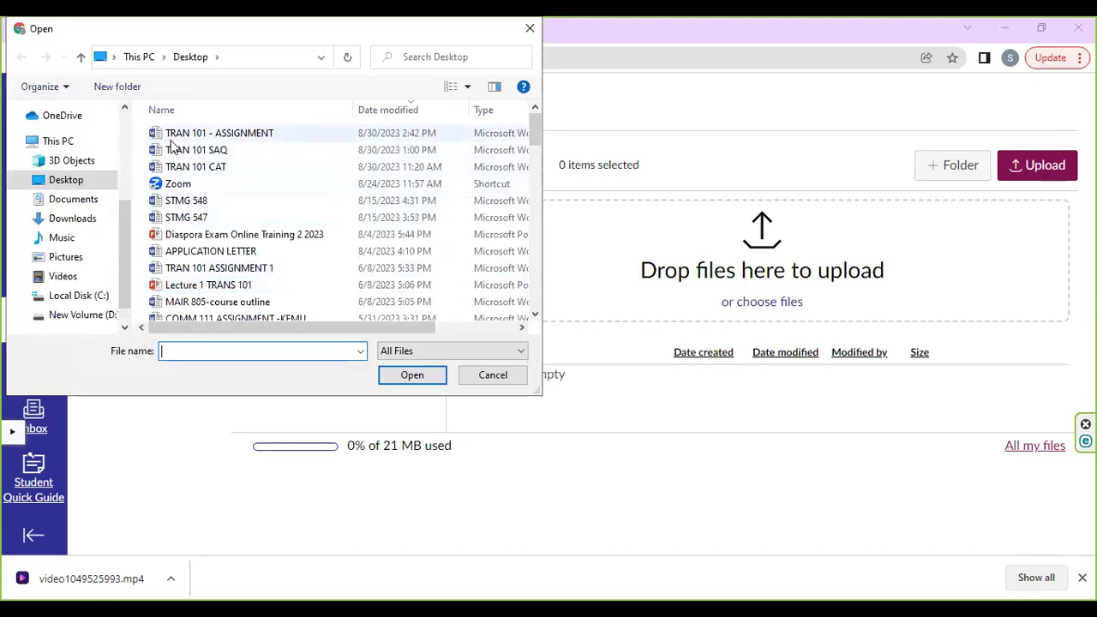
click(217, 135)
click(416, 379)
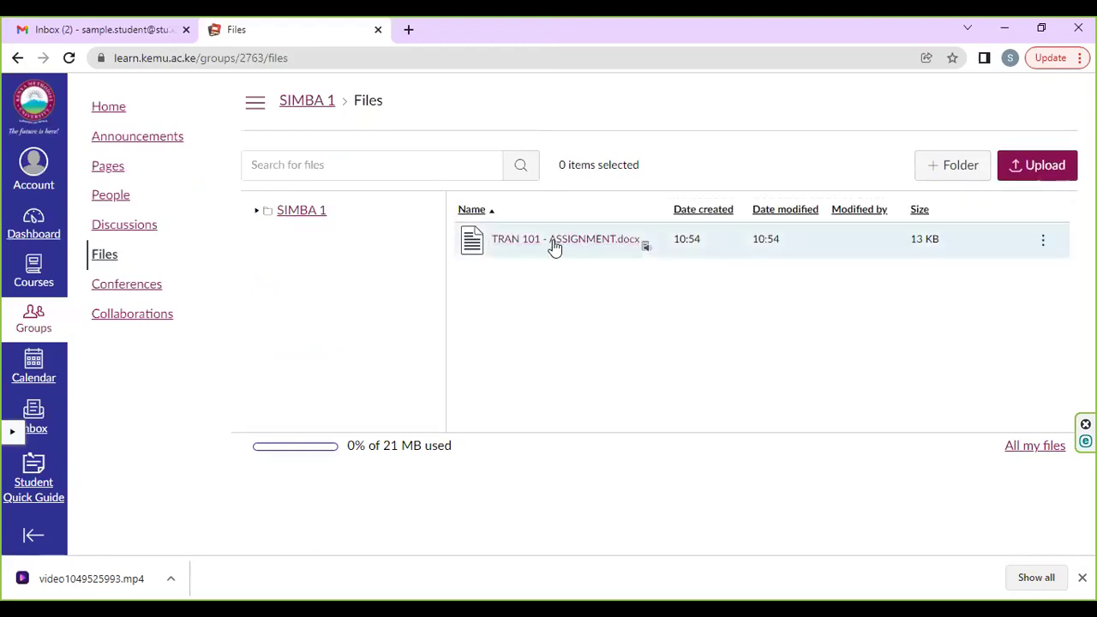
click(1057, 168)
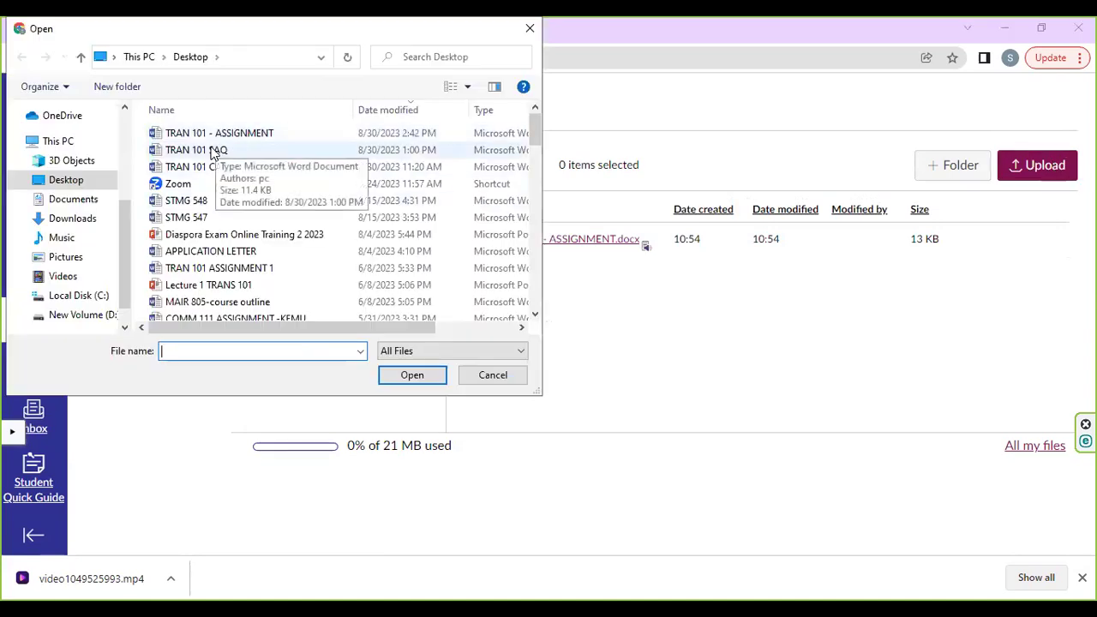
click(214, 150)
click(421, 377)
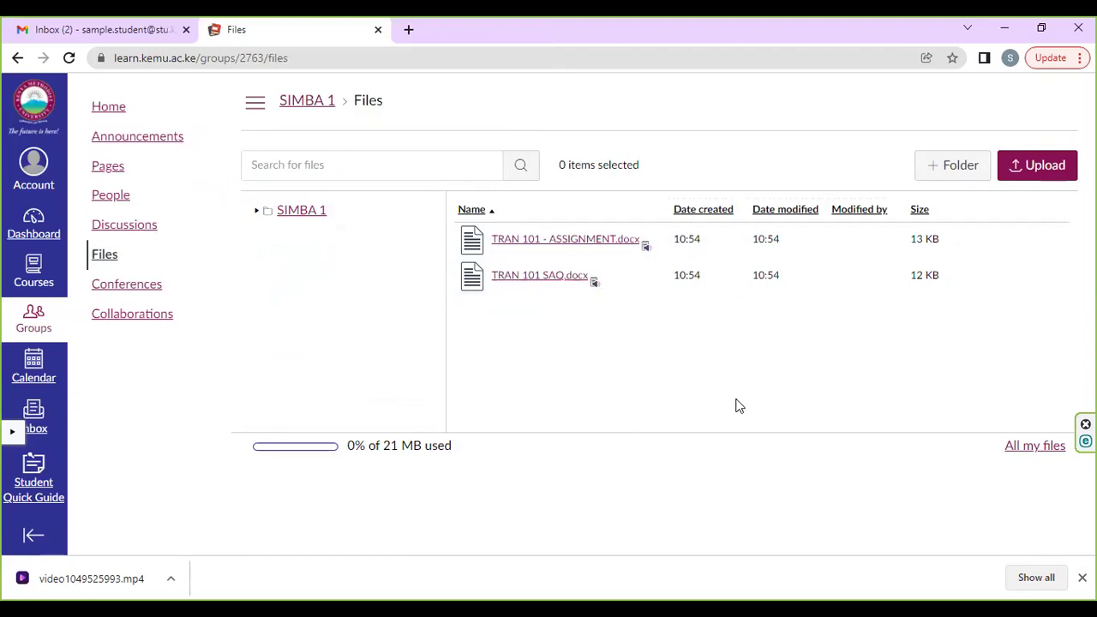
Start a new conference for the SIMBA 1 group and keep BigBlueButton as its type
click(124, 290)
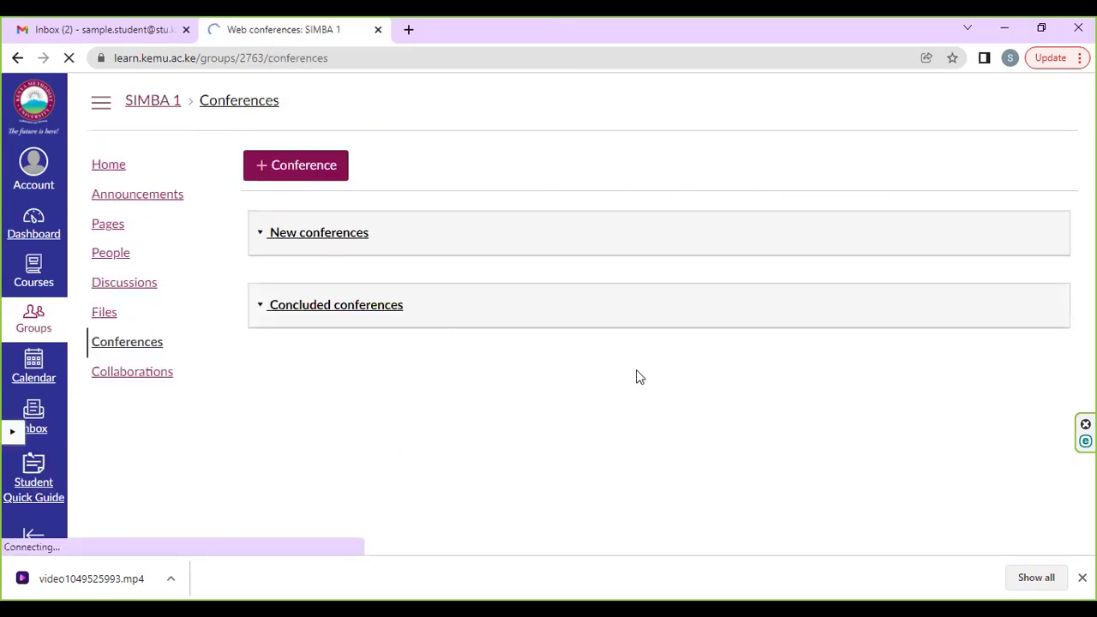
click(292, 168)
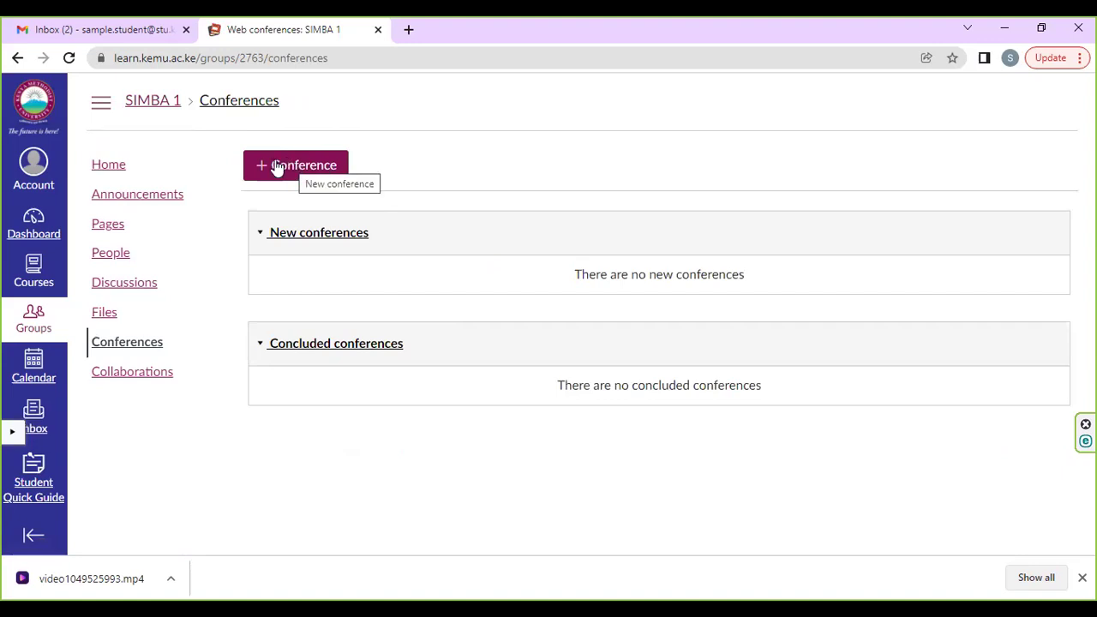
click(289, 169)
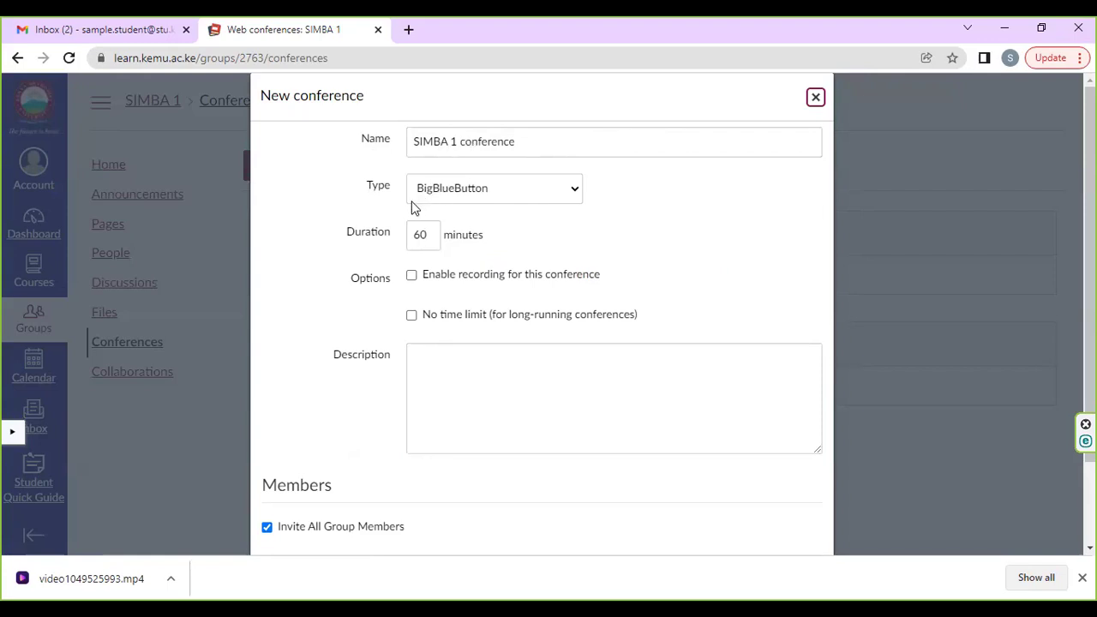
click(470, 195)
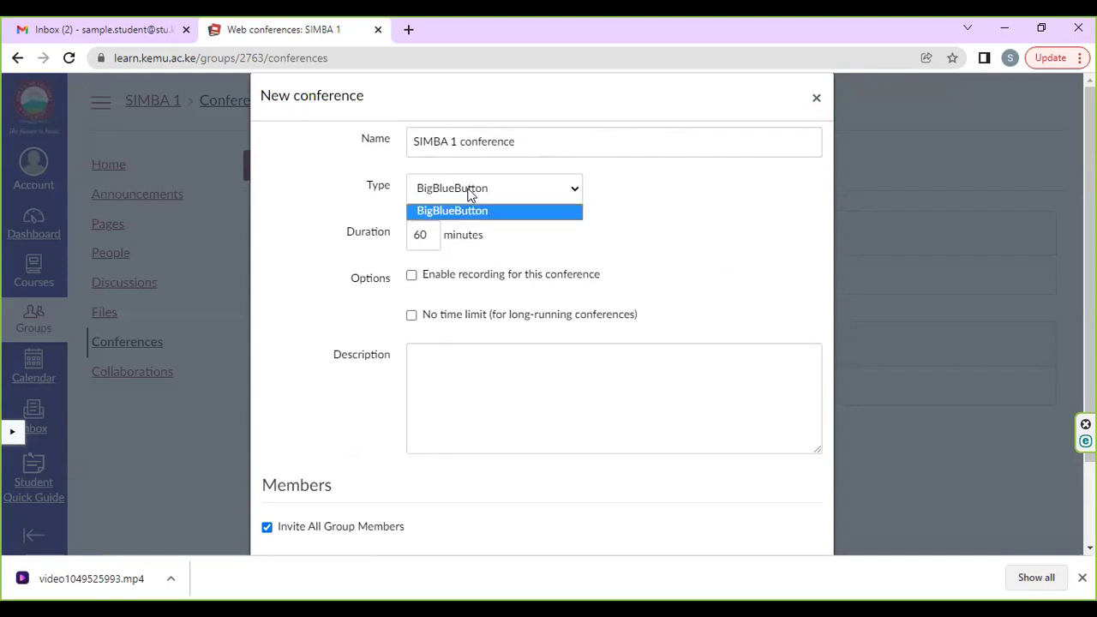
click(668, 258)
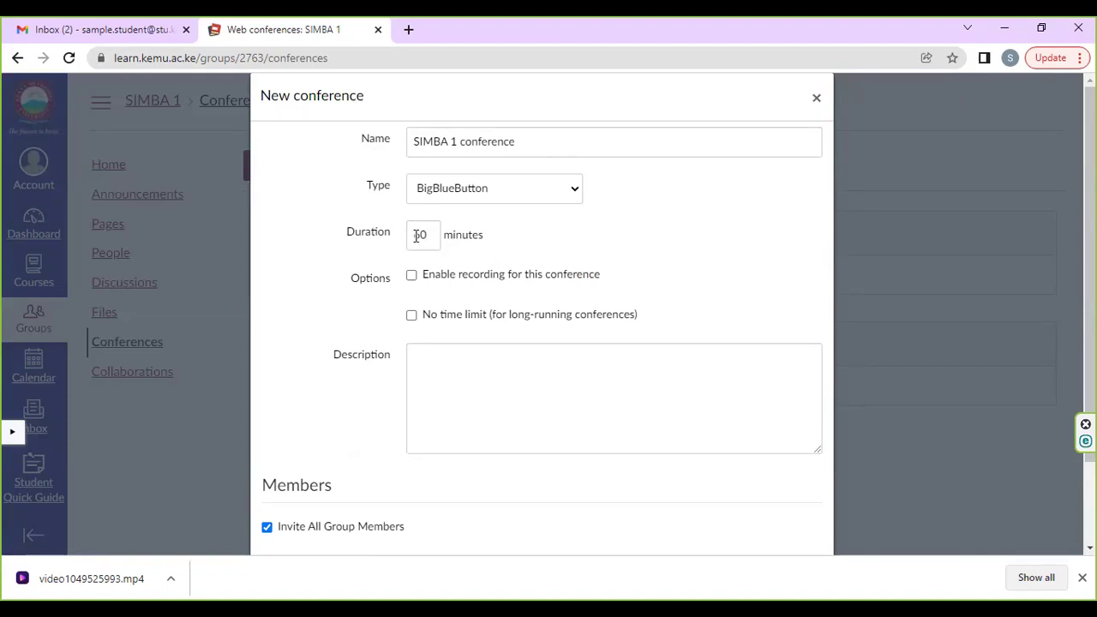
Set the conference duration to 120 minutes and enable recording for it
click(416, 237)
key(Delete)
key(Delete)
text(120)
click(411, 276)
Enter "Date: 2/9/2023" and "Time: 7pm - 9pm" on separate lines in the conference description
click(458, 355)
scroll(1030, 455, down, 2)
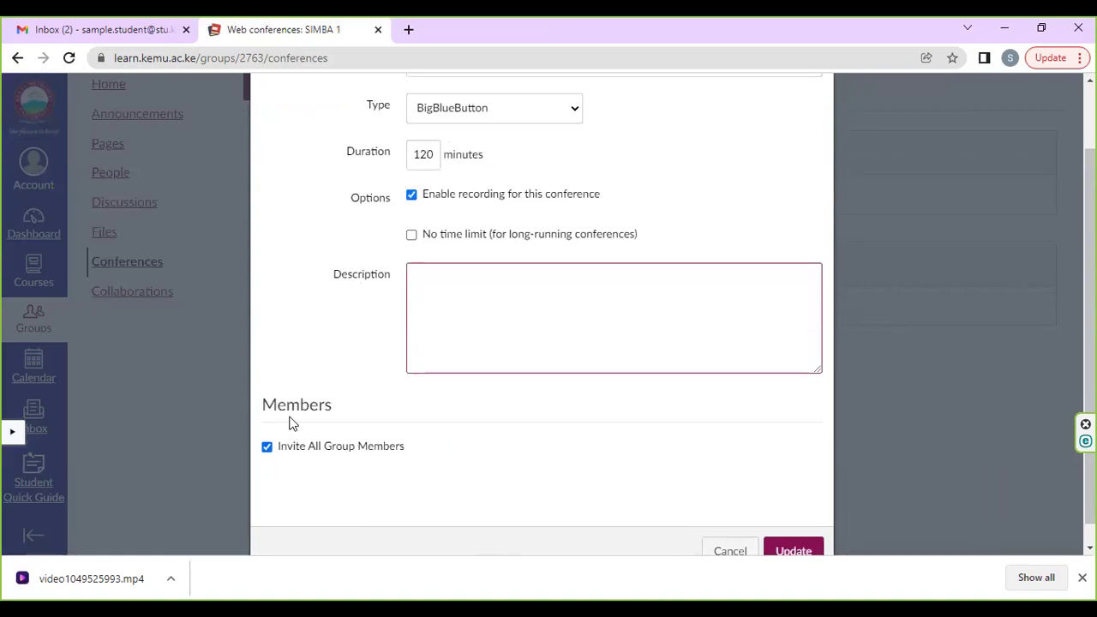
scroll(289, 423, up, 2)
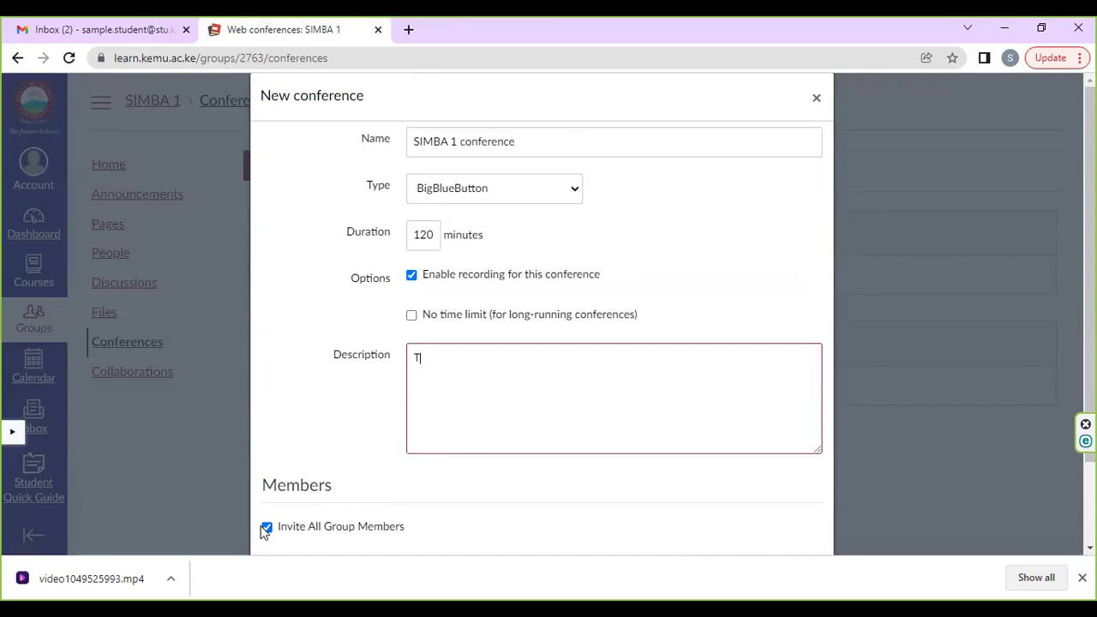
text(im)
text(e)
text(:)
text( 2/9/2023)
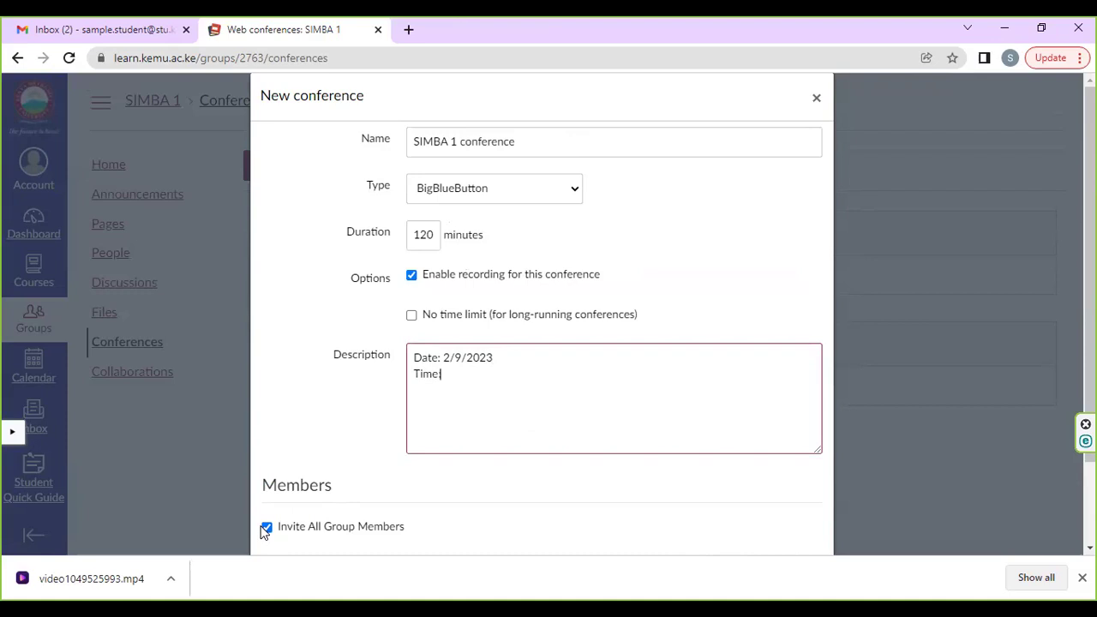
text(m - 9pm)
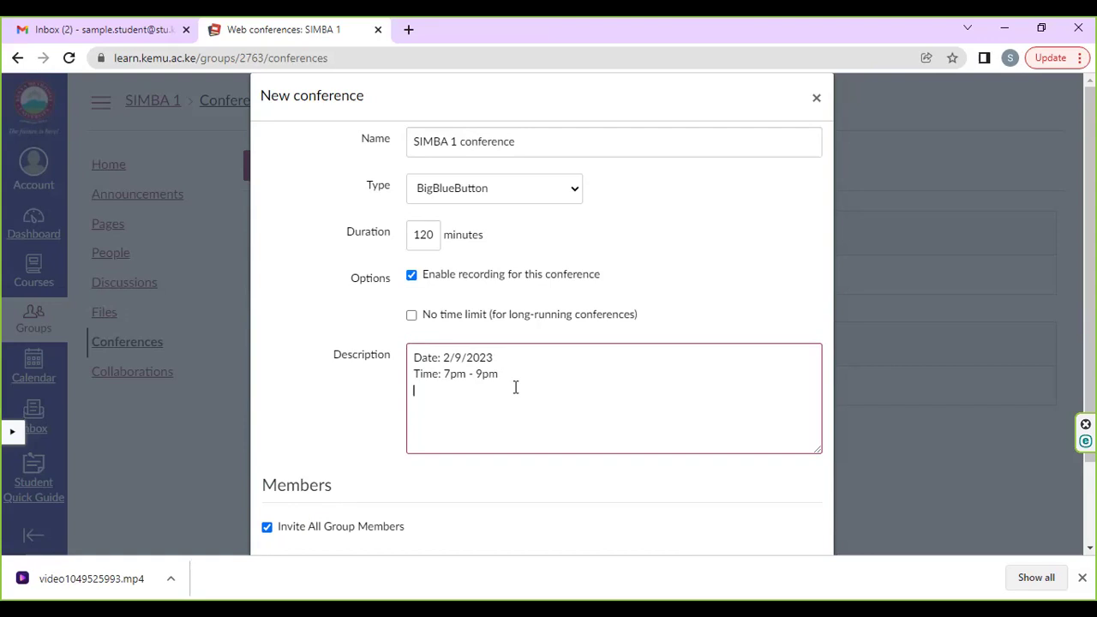
Add "Kindly purpose to attend this group discussion." as the description's third line and review the conference settings
key(Return)
text(Kindly purpose to attend th)
text(is group)
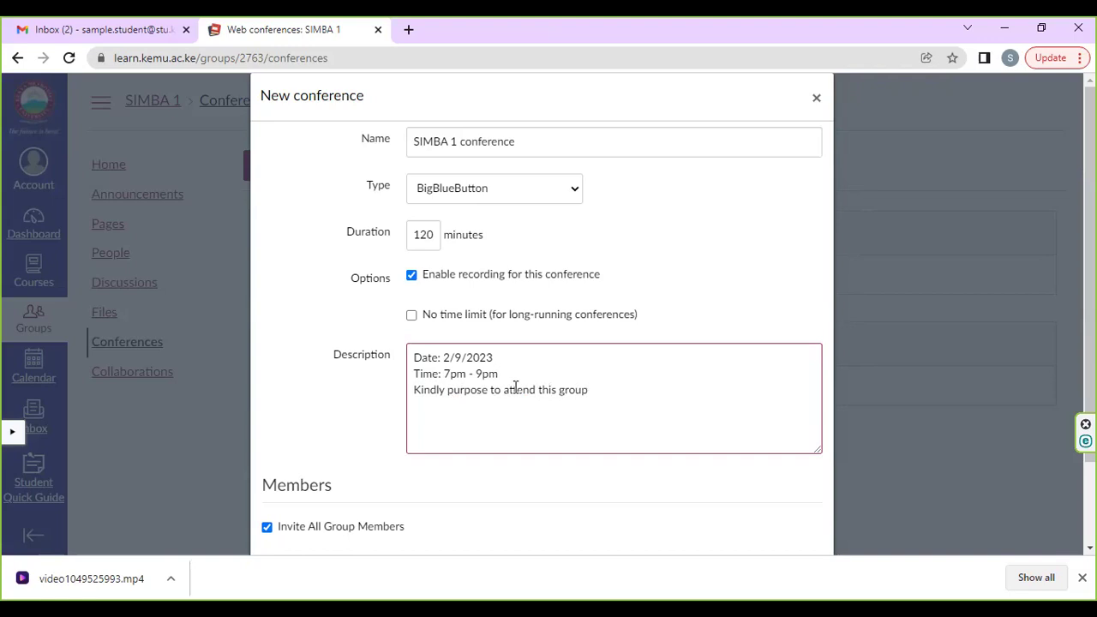
text( discussion.)
scroll(588, 431, down, 2)
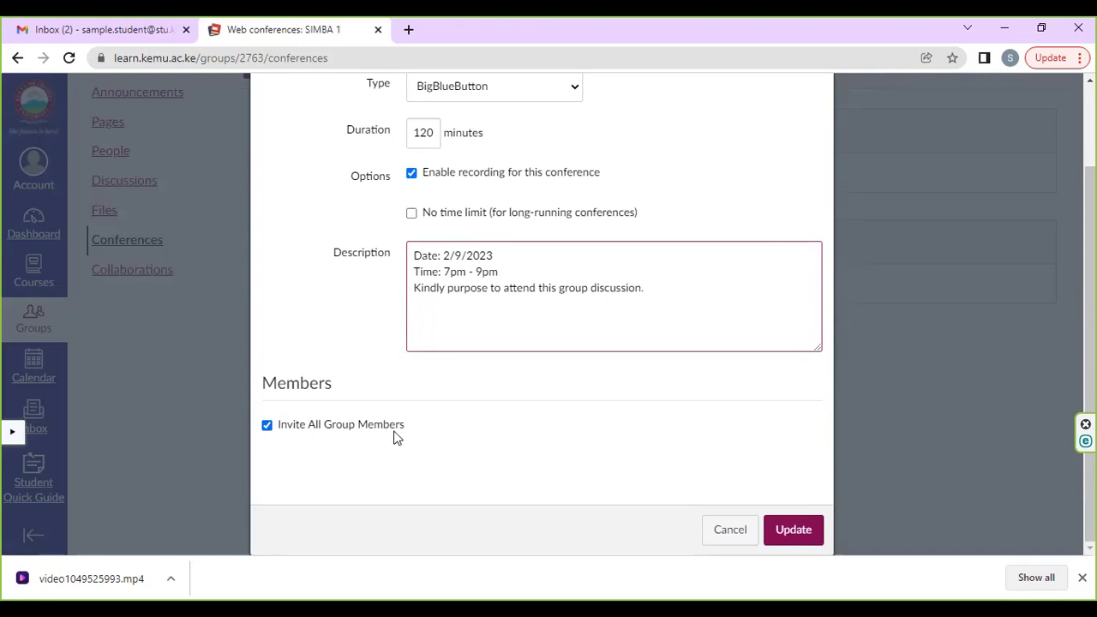
scroll(531, 390, up, 1)
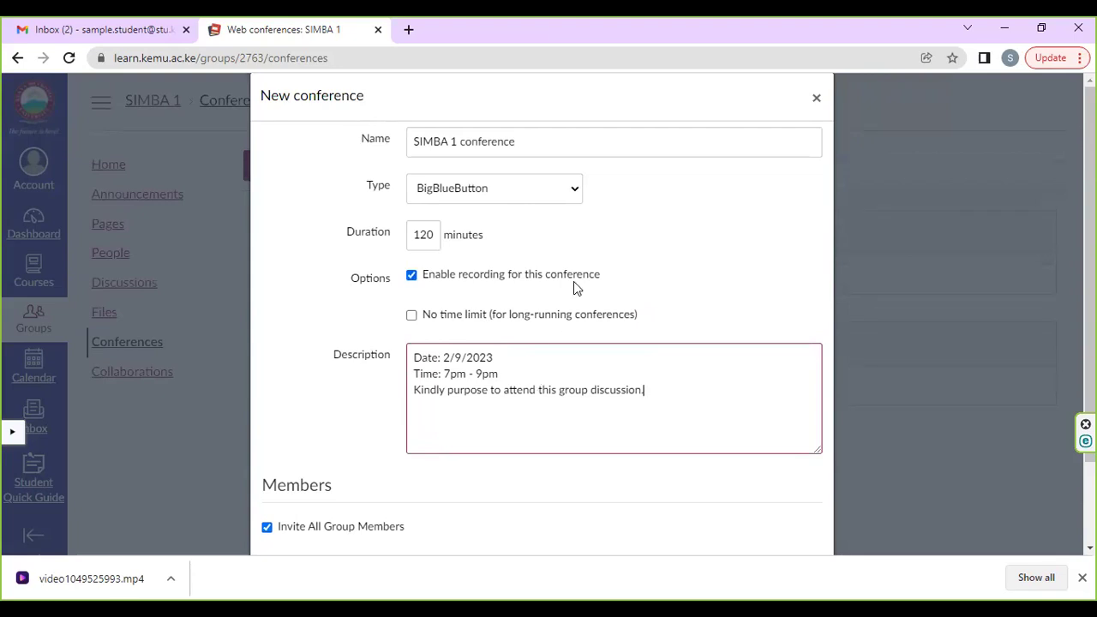
Toggle the no-time-limit option on and off, set the conference duration to 120 minutes and save the conference
click(432, 316)
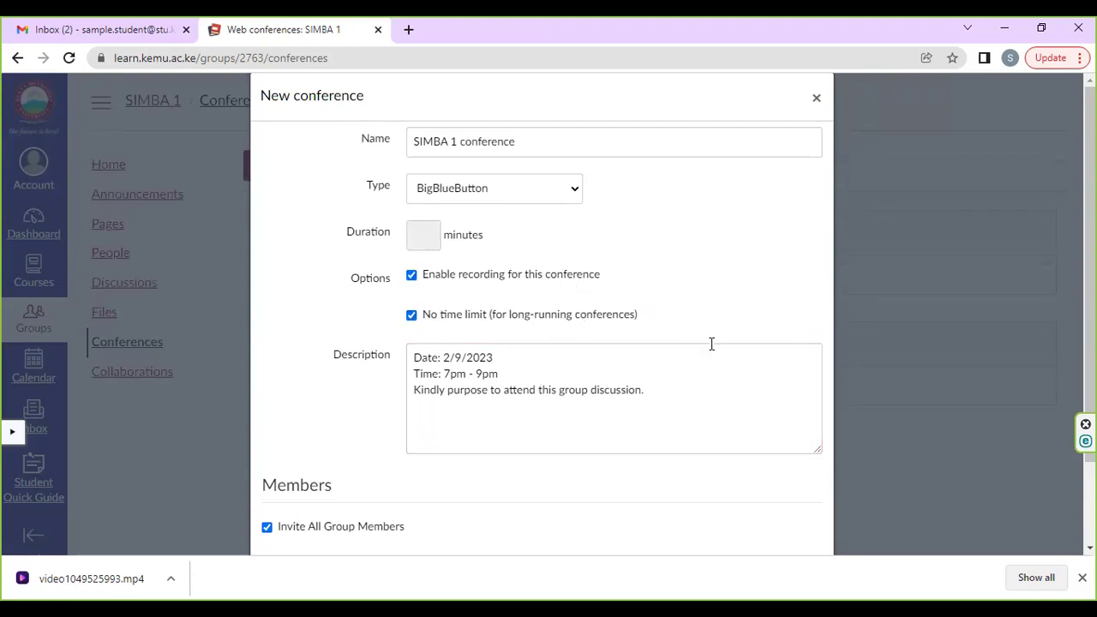
click(415, 317)
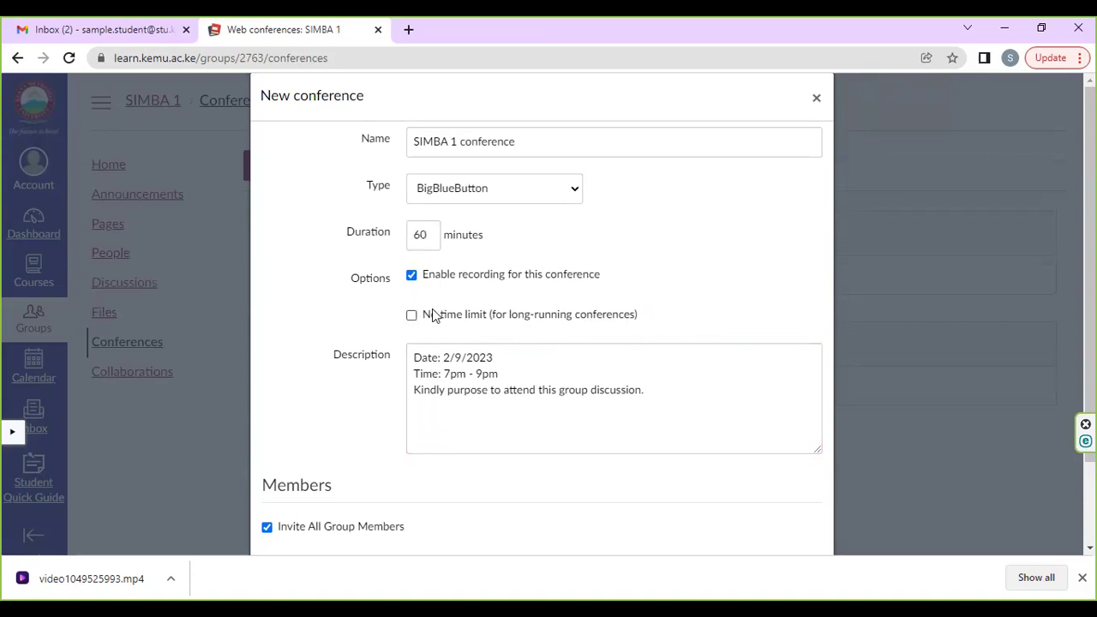
click(428, 237)
double_click(428, 237)
text(120)
scroll(677, 206, down, 2)
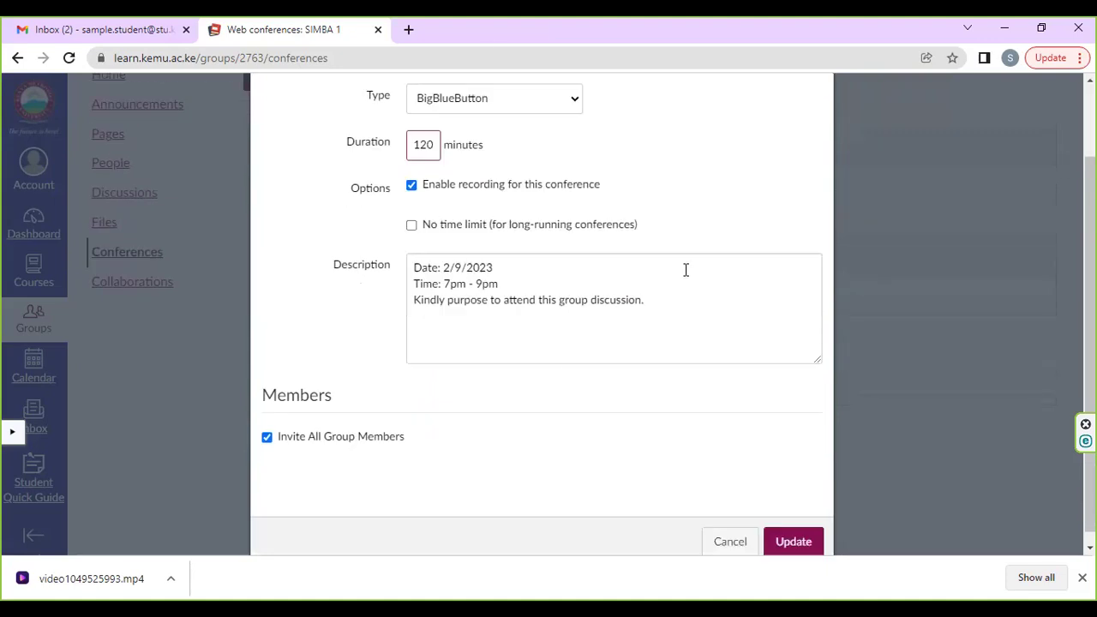
click(794, 530)
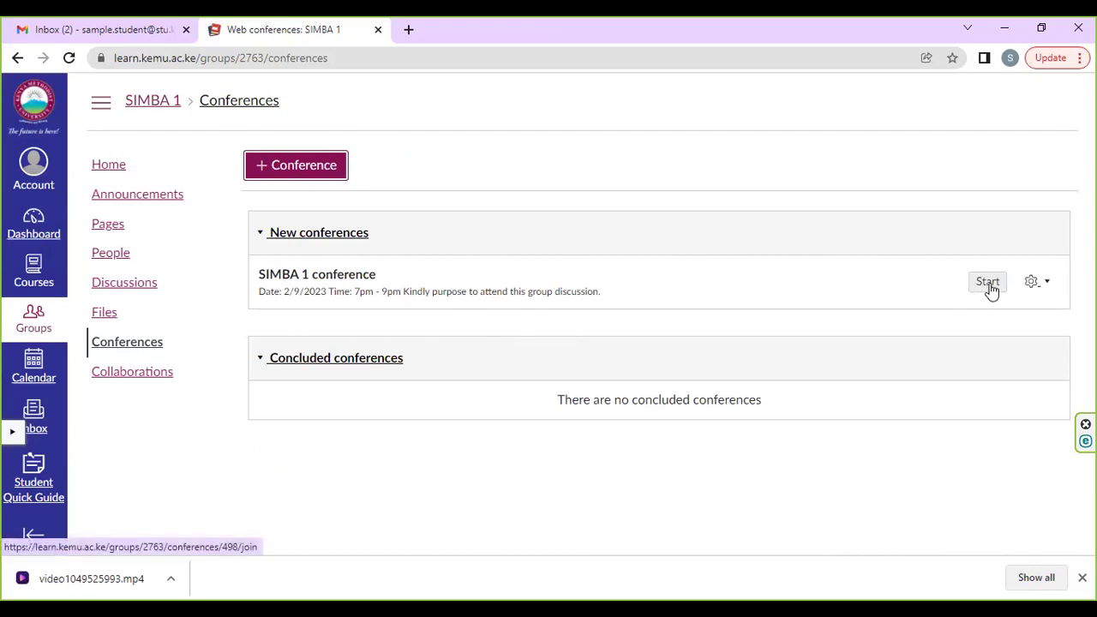
Start the SIMBA 1 conference and join its audio with the microphone, allowing microphone access and confirming the echo test
click(1049, 287)
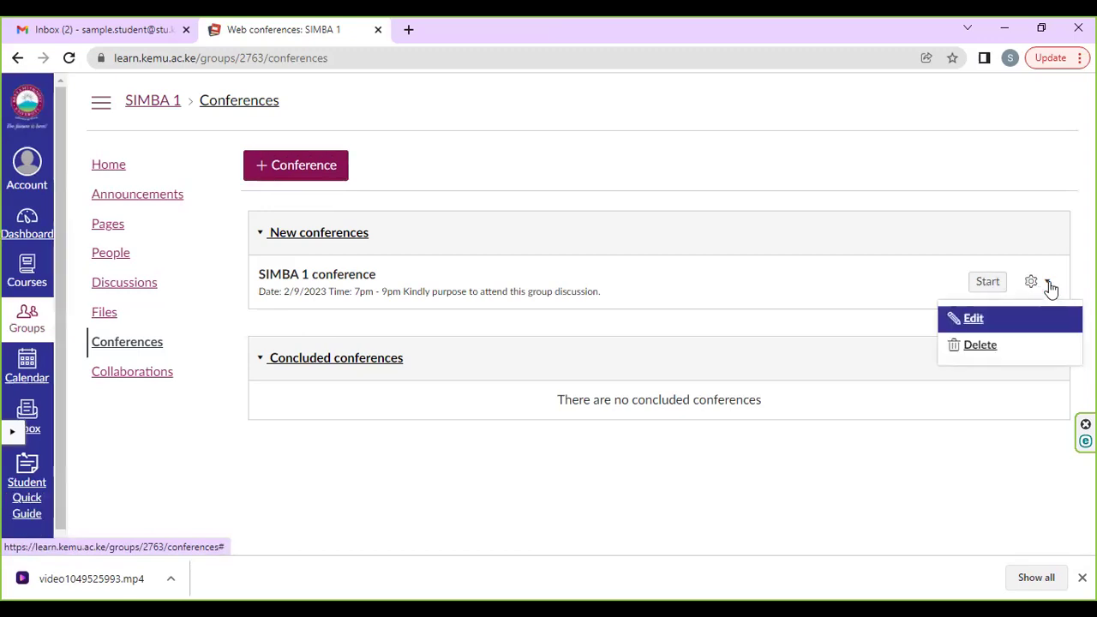
click(912, 283)
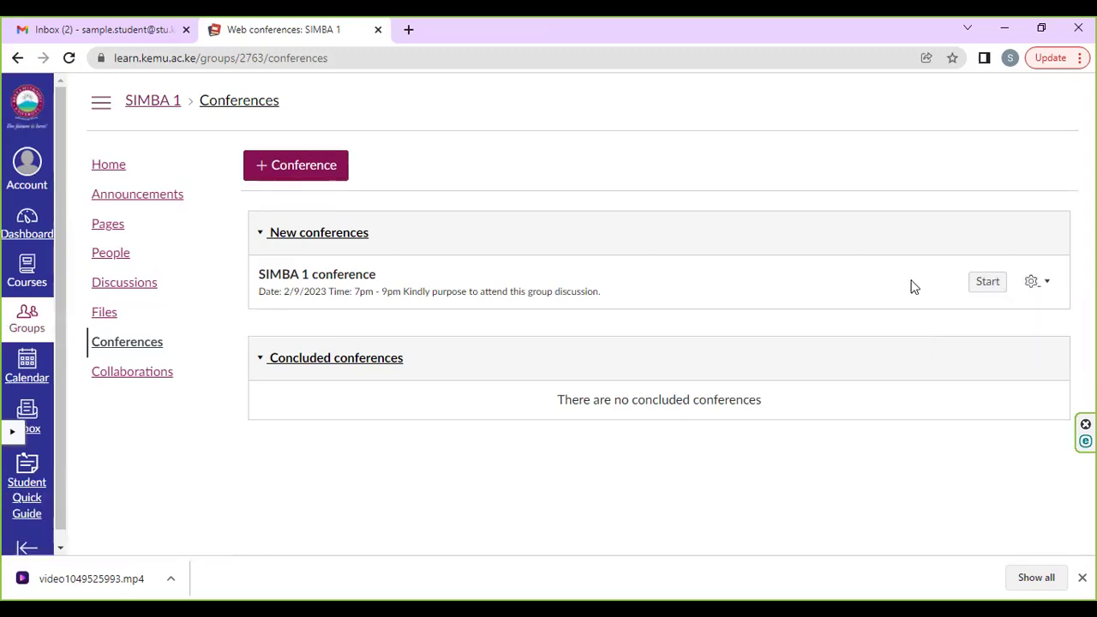
click(987, 283)
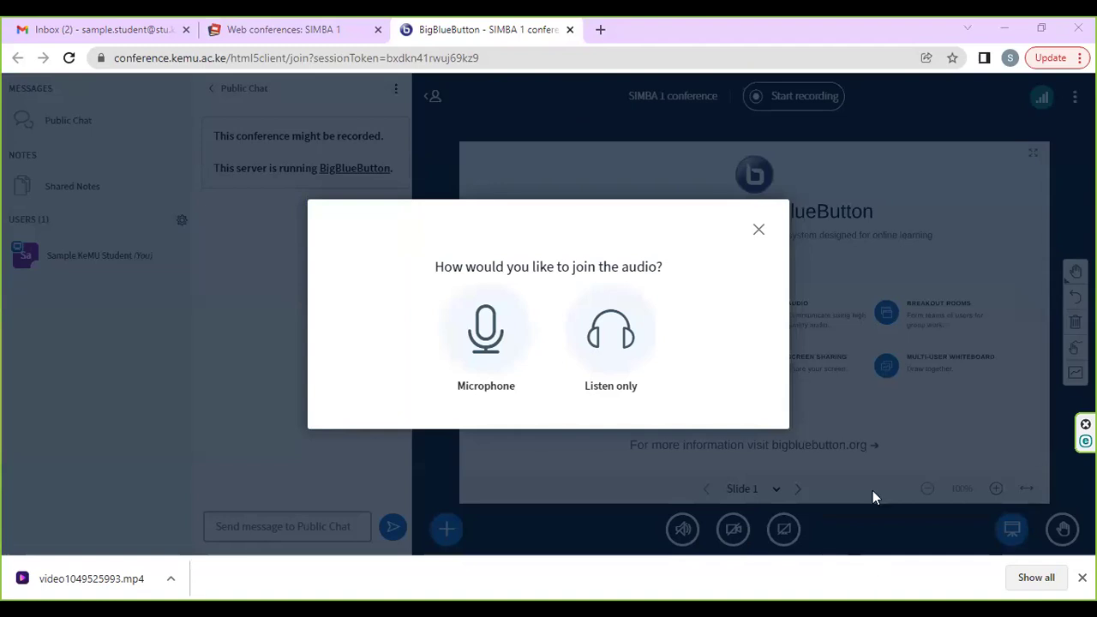
click(482, 317)
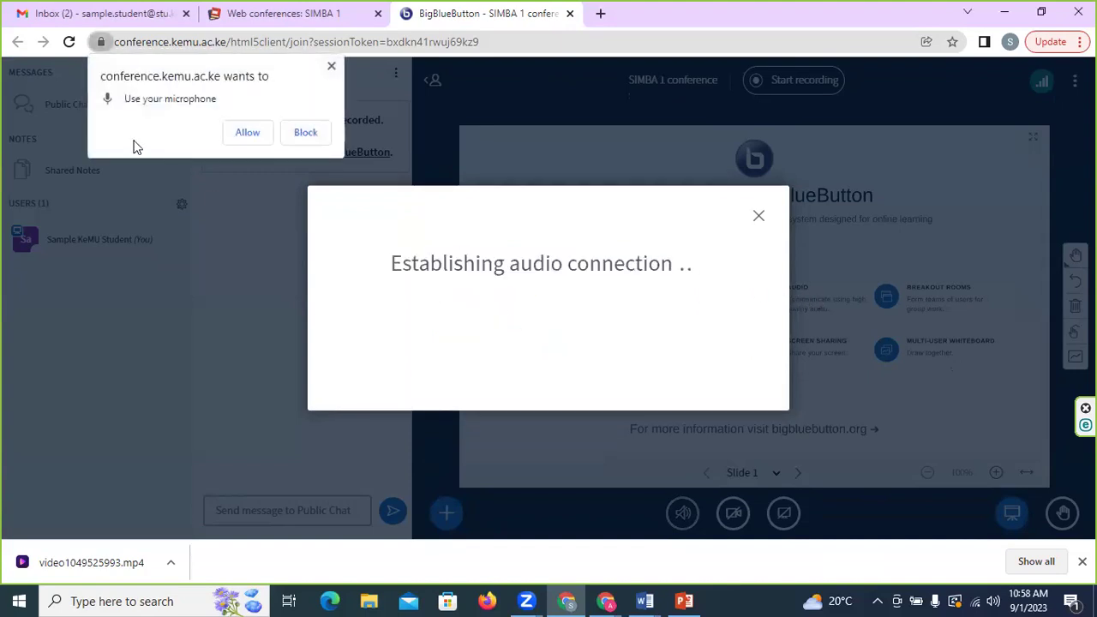
click(248, 134)
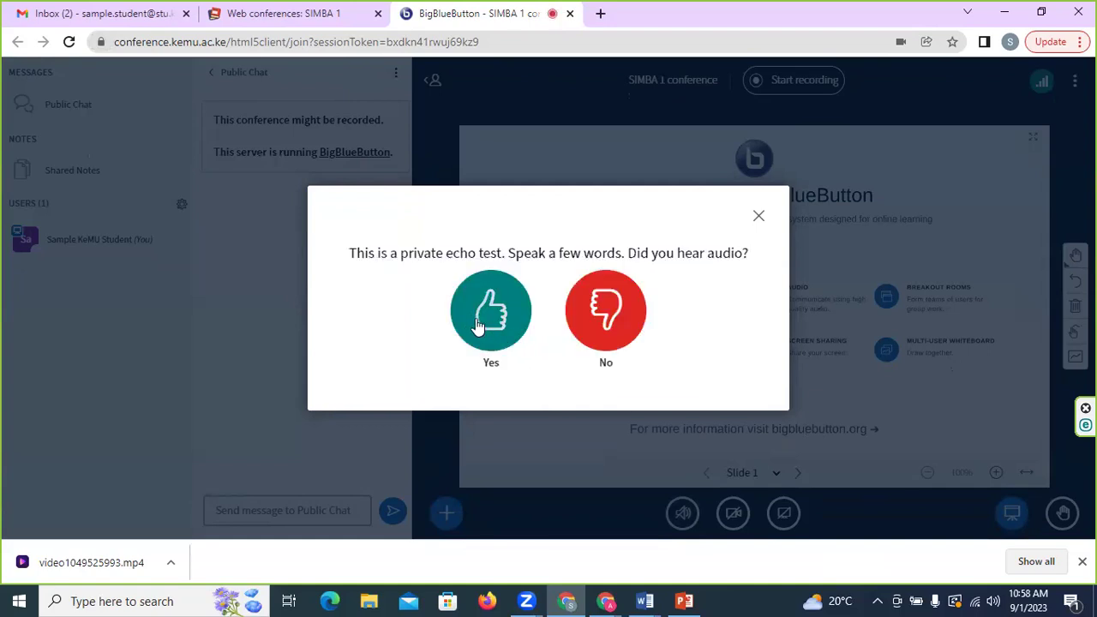
click(491, 326)
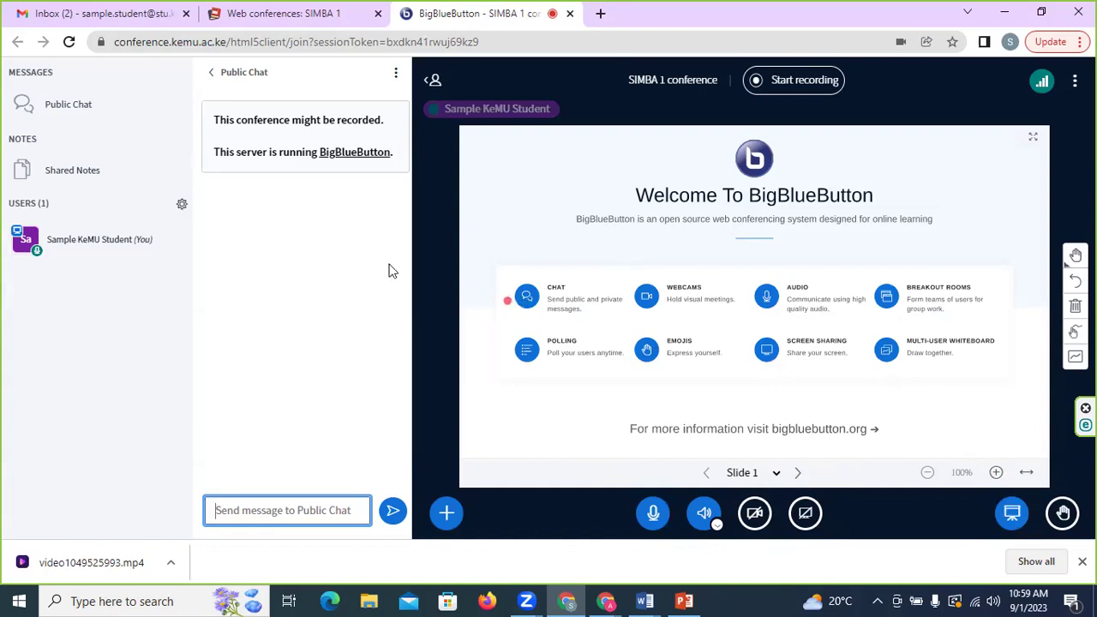
click(60, 106)
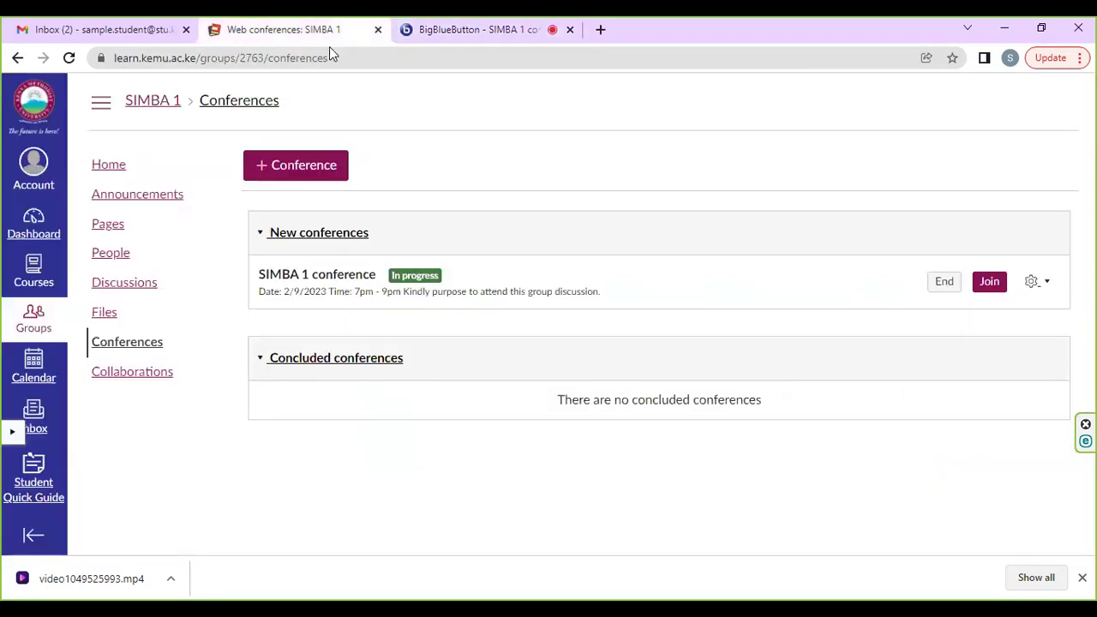
Return to the learning portal and open the GROUP WORK assignment in the Student Training Course
click(240, 42)
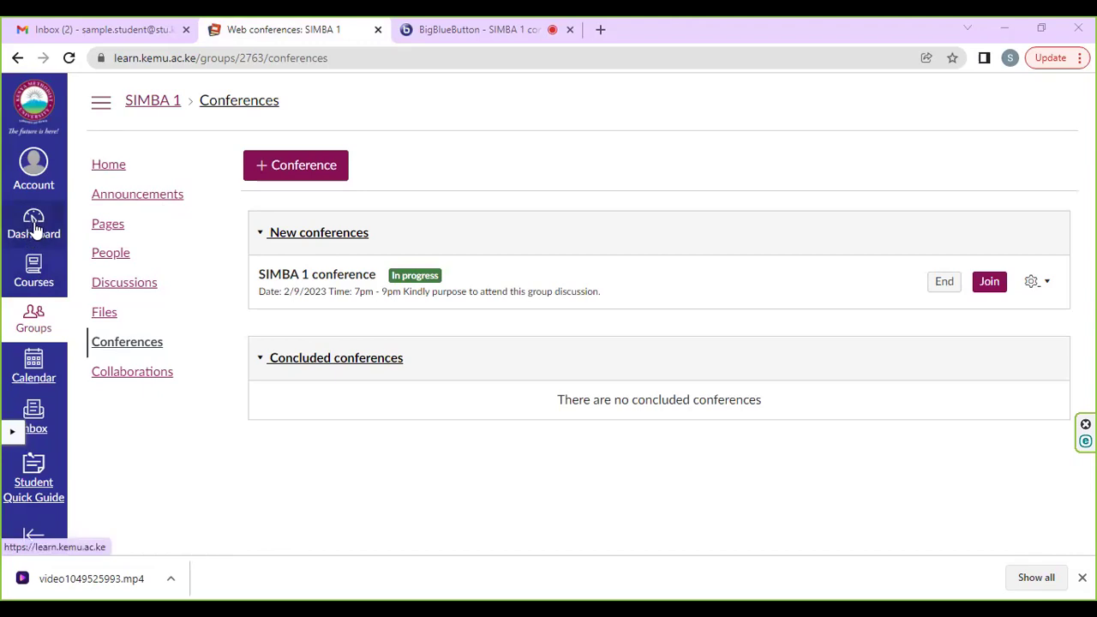
click(32, 273)
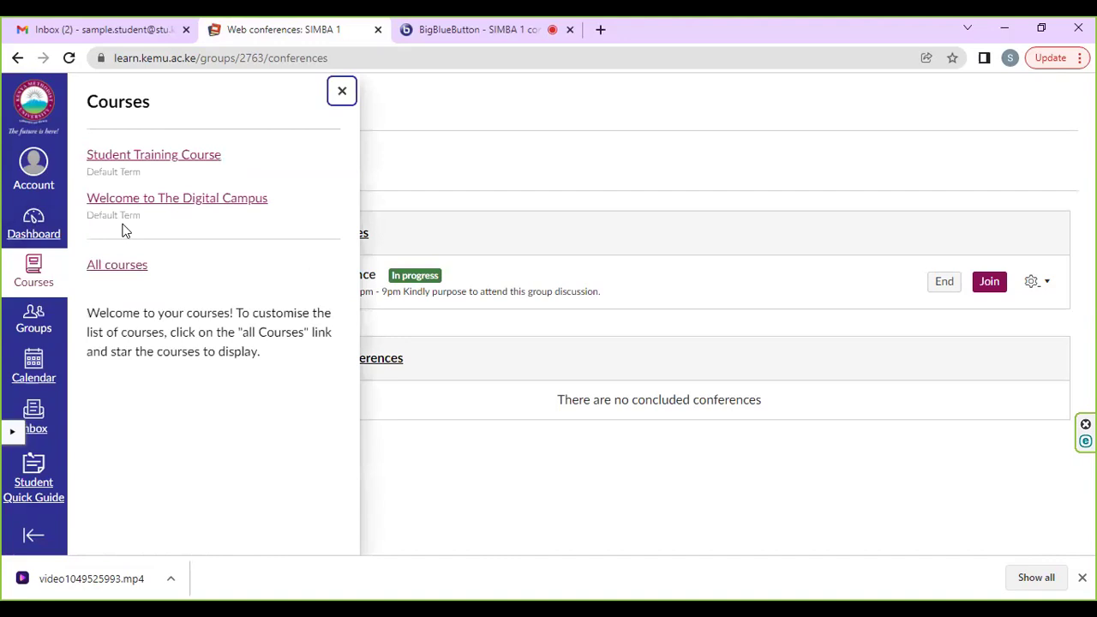
key(Tab)
click(131, 157)
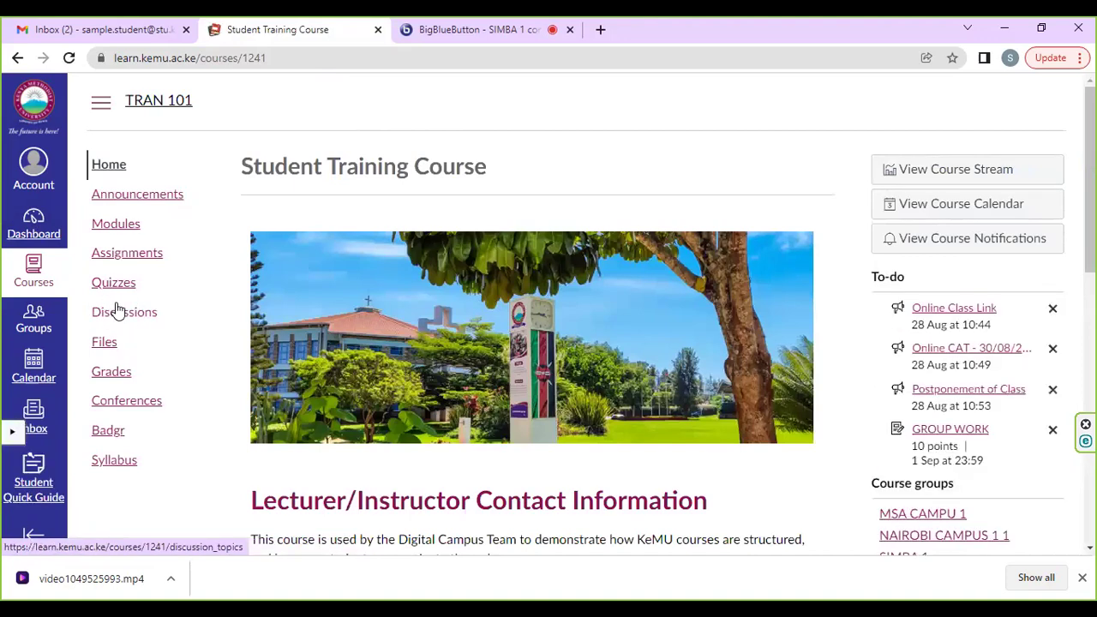
click(125, 252)
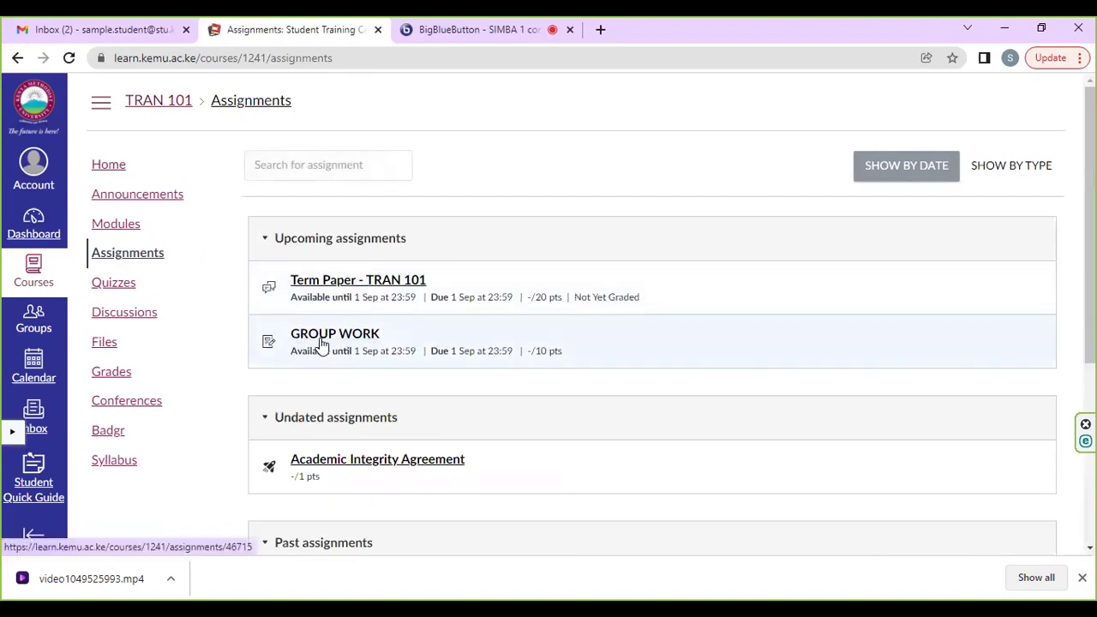
click(352, 339)
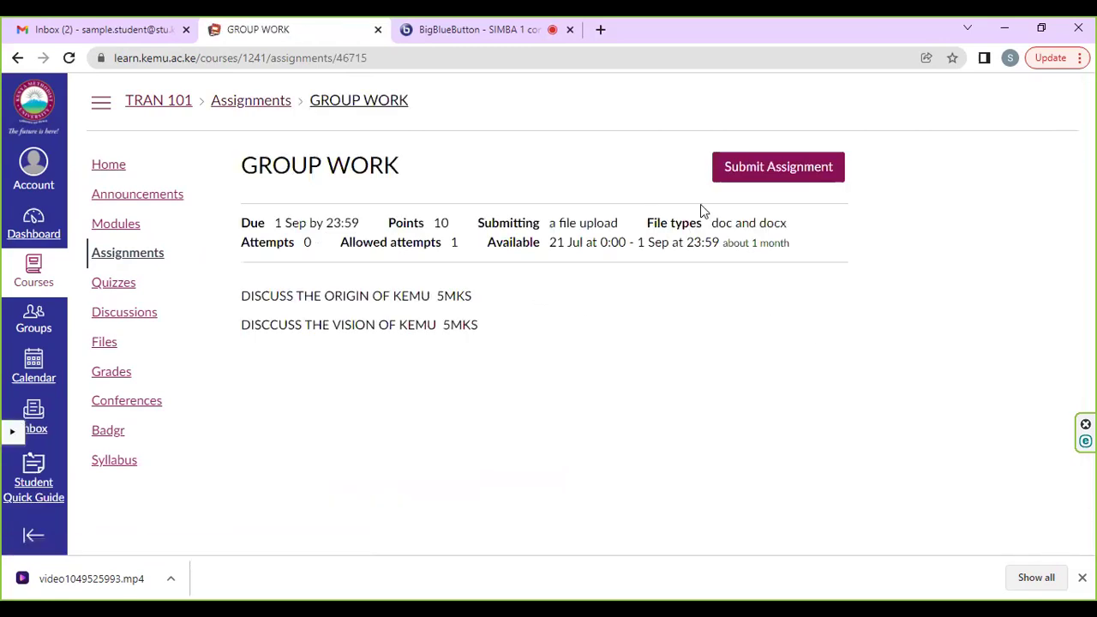
Submit the GROUP WORK assignment as a file upload with the "TRAN 101 - ASSIGNMENT" document from the Desktop
click(803, 168)
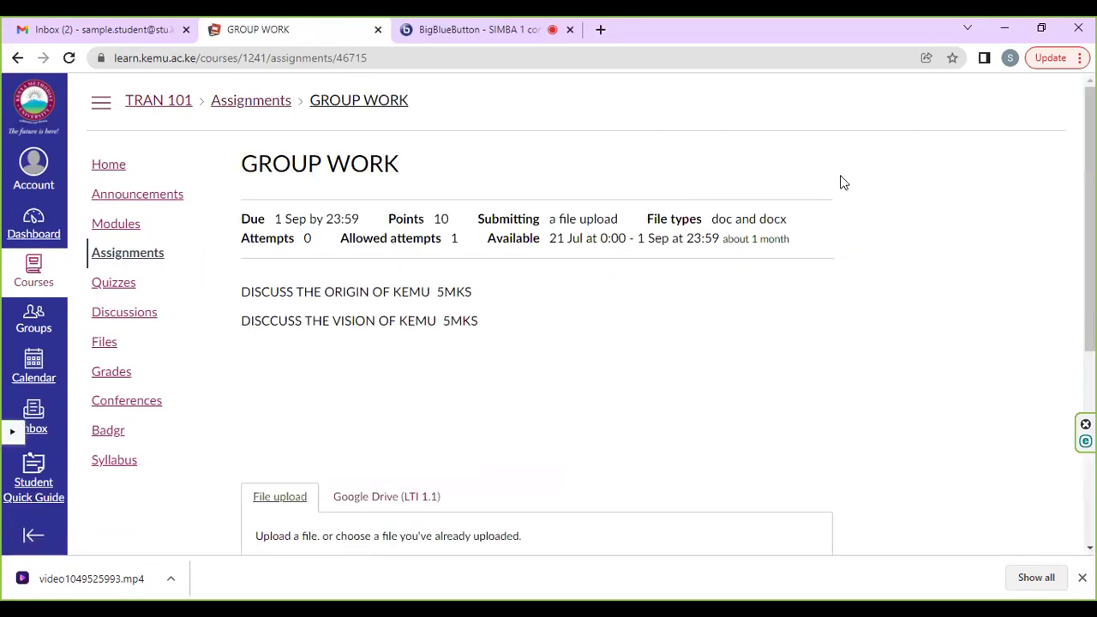
scroll(471, 328, down, 1)
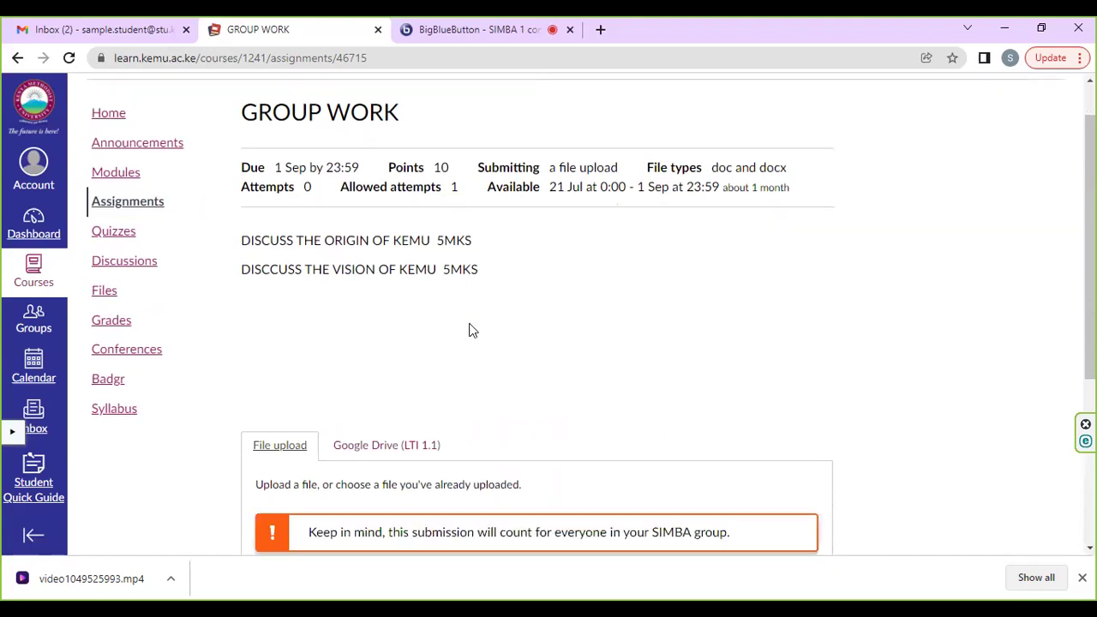
scroll(470, 328, down, 3)
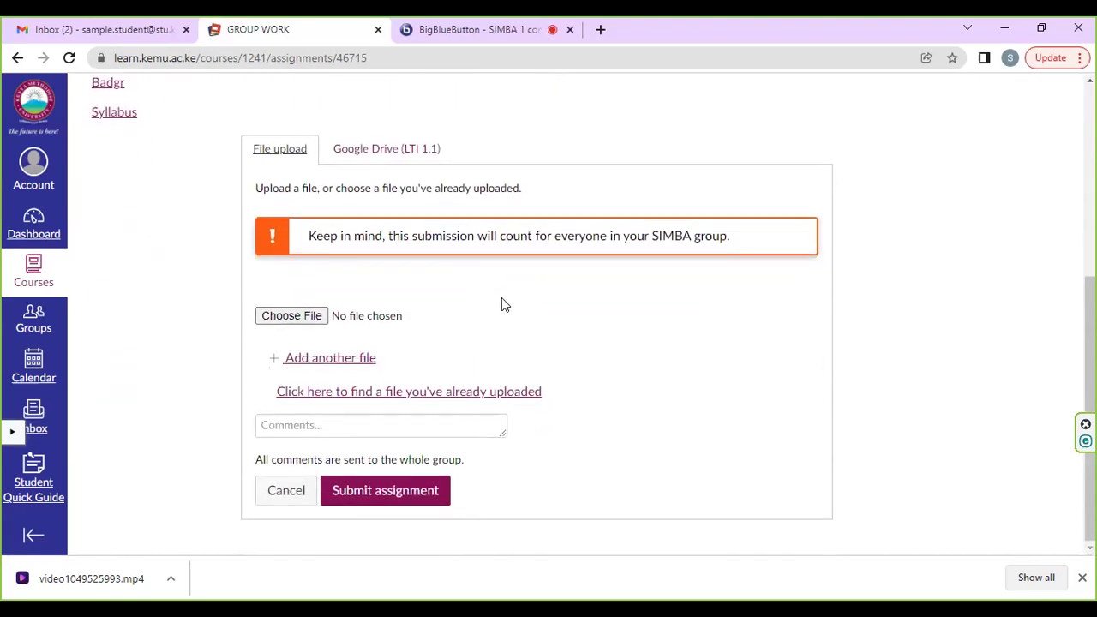
click(299, 317)
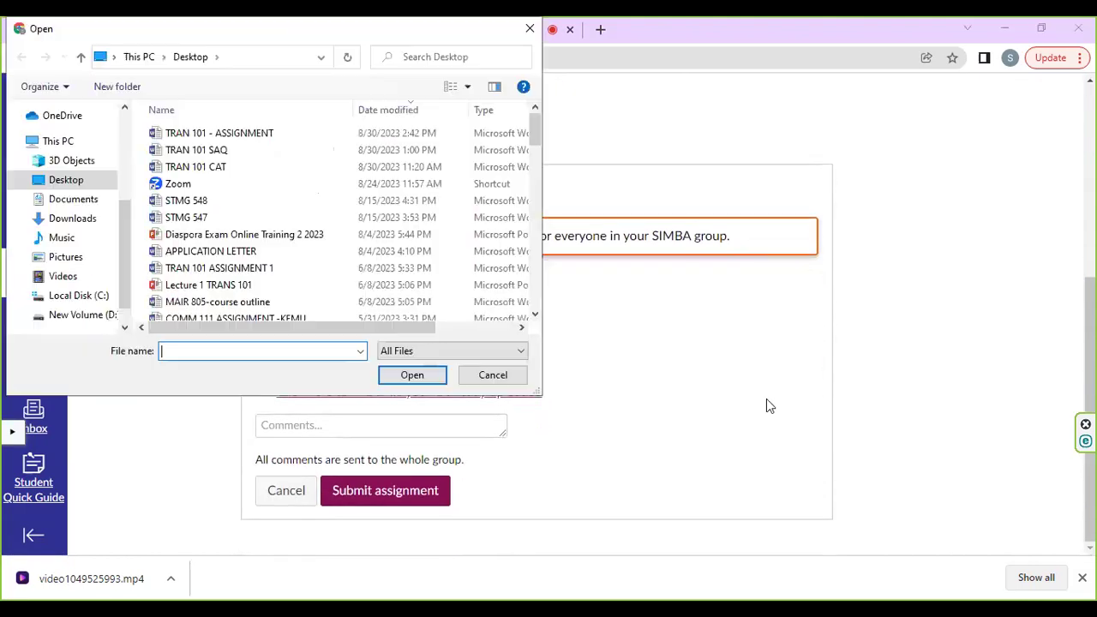
click(229, 132)
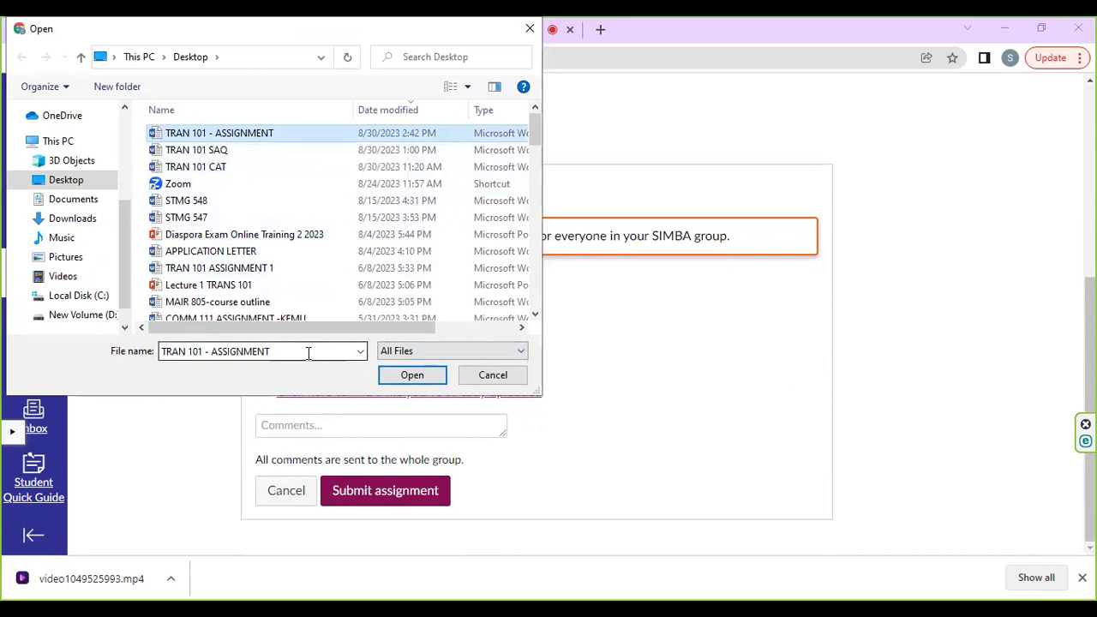
click(416, 377)
click(416, 377)
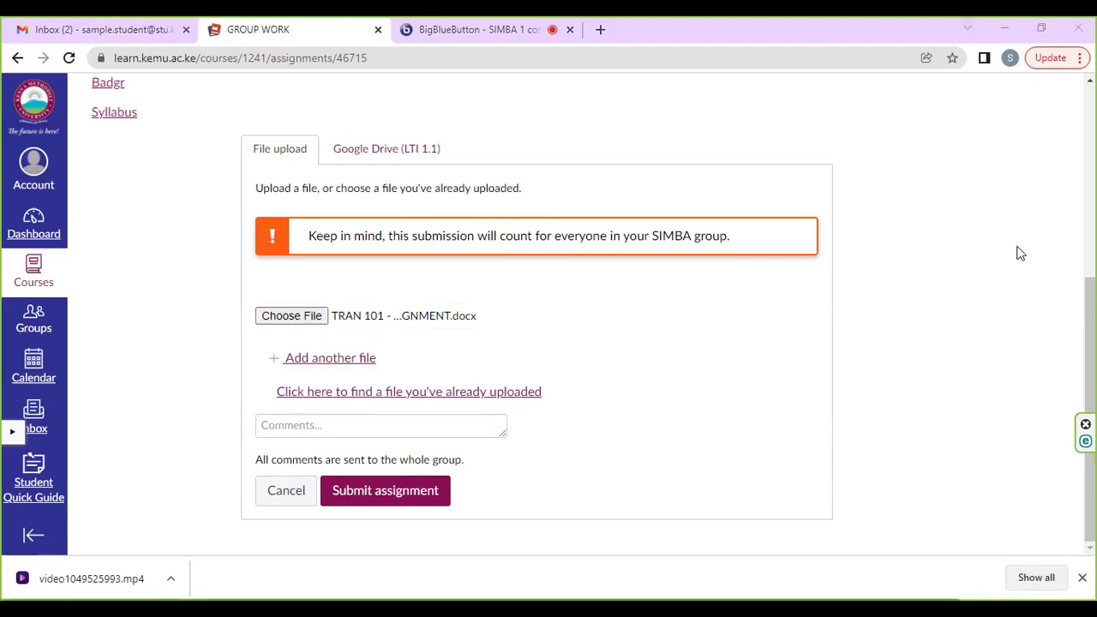
click(436, 520)
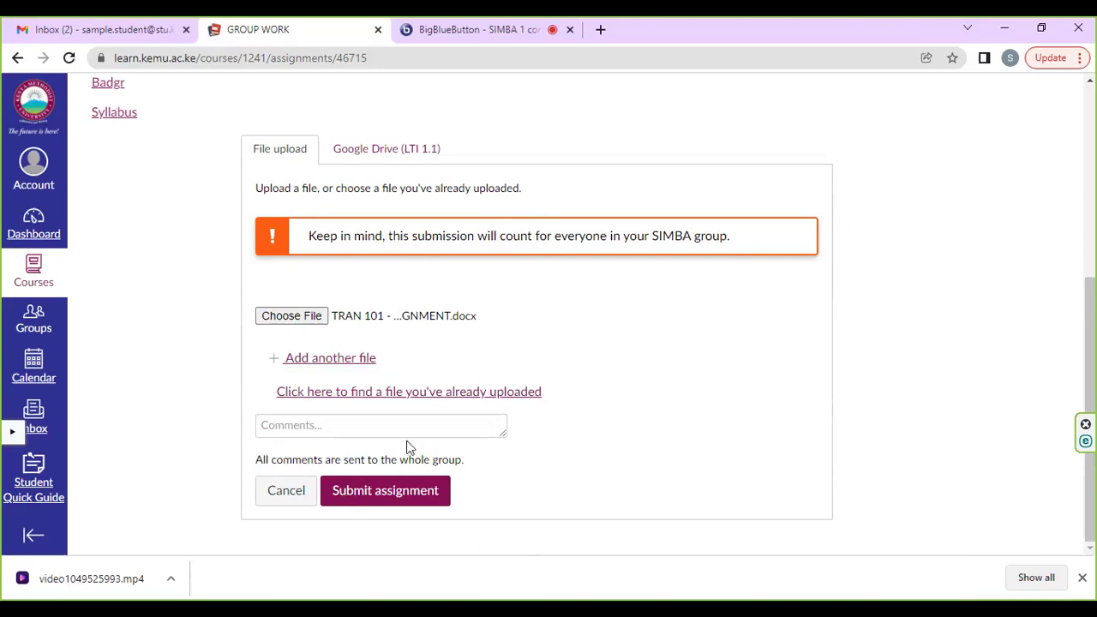
click(378, 497)
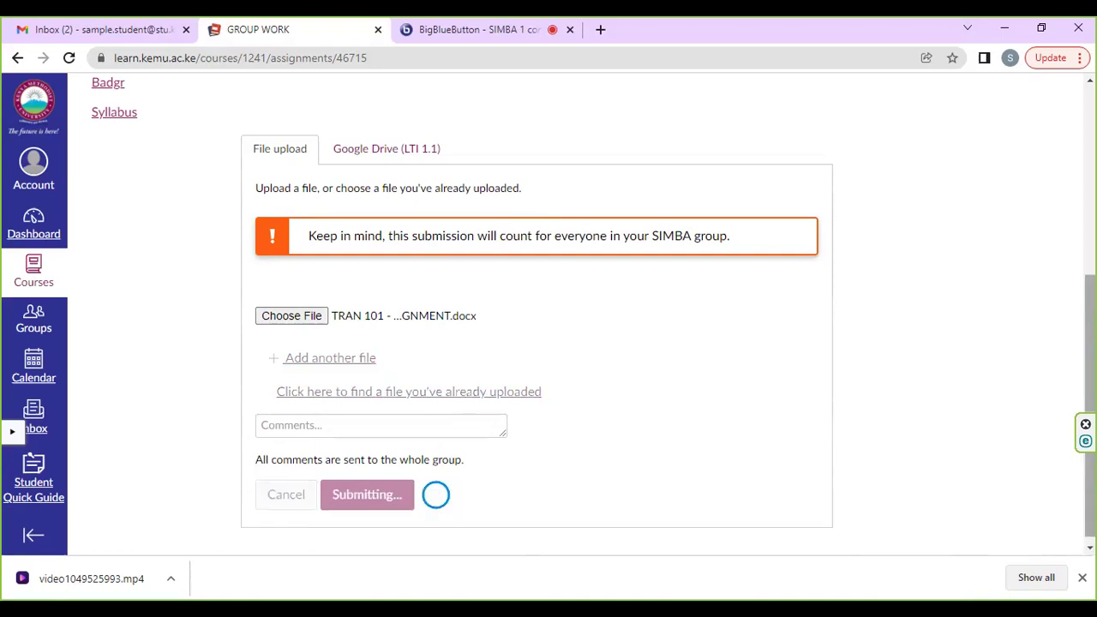